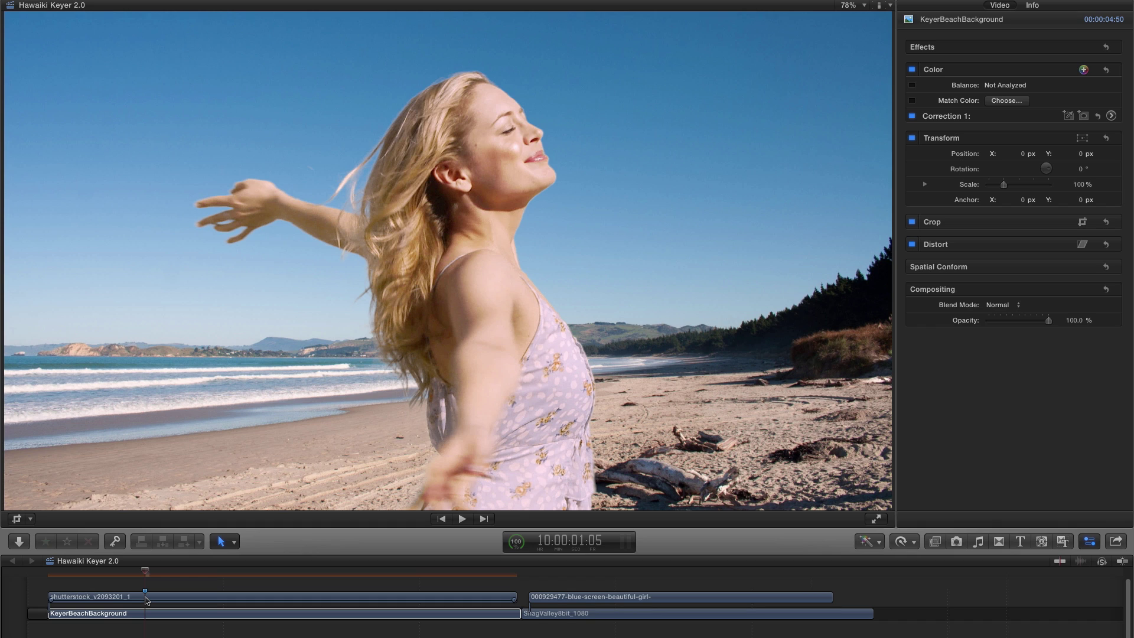
click(146, 598)
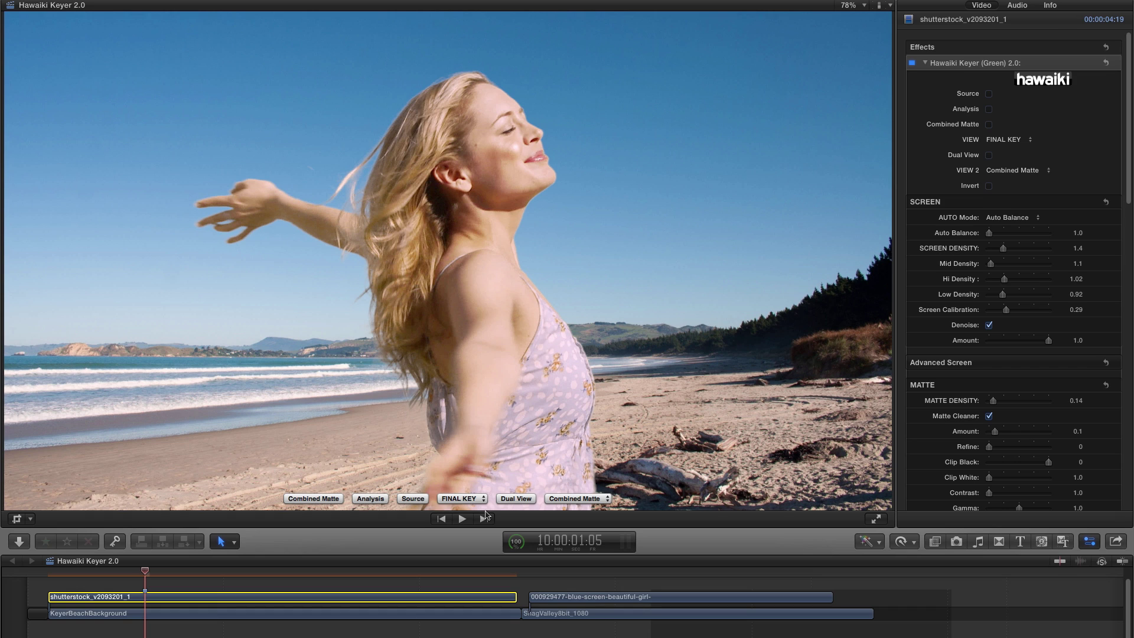
click(462, 499)
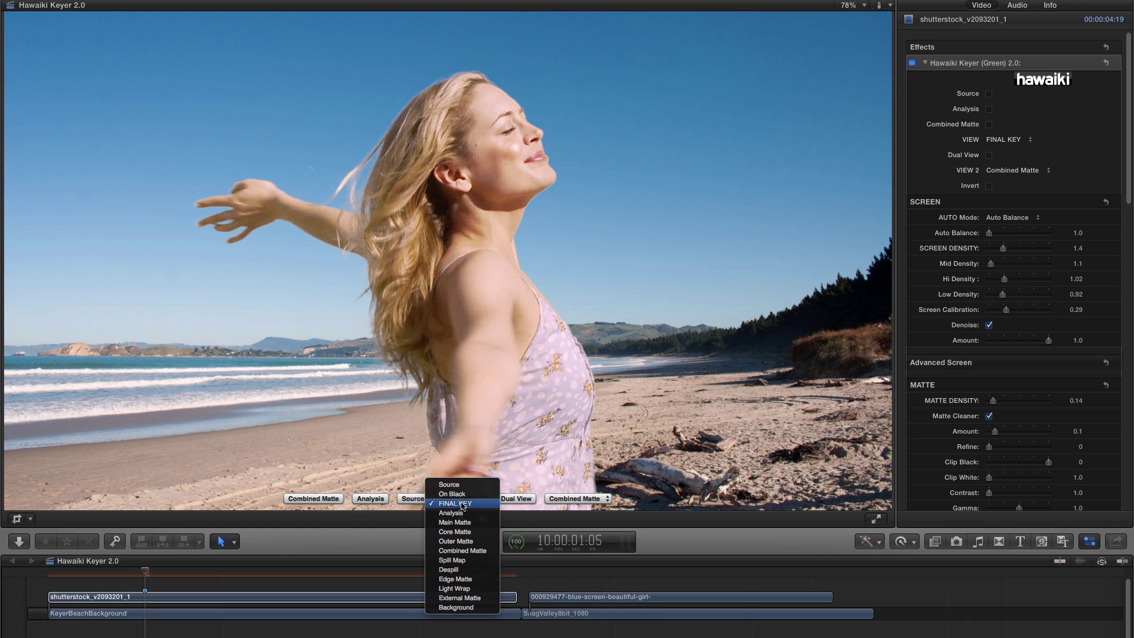
click(462, 503)
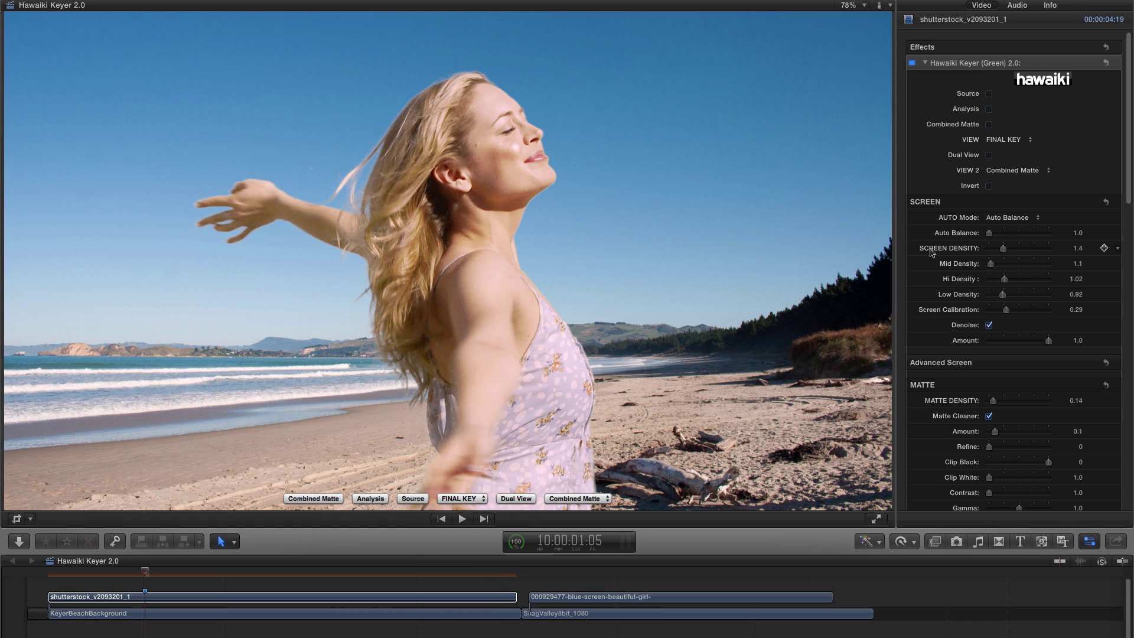
click(1006, 142)
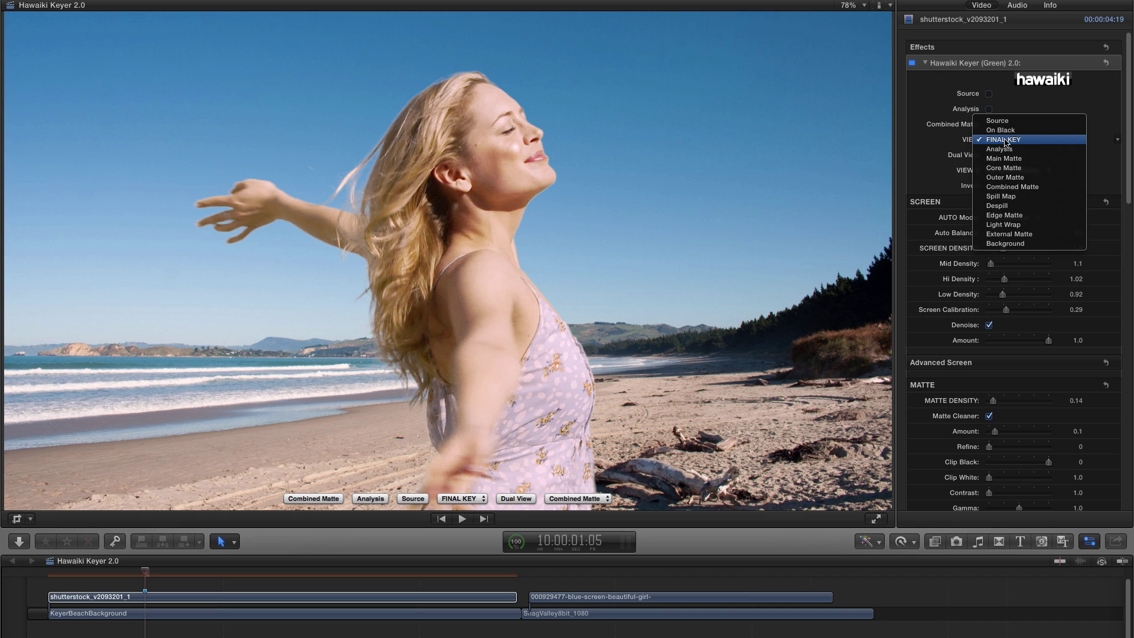
click(1006, 142)
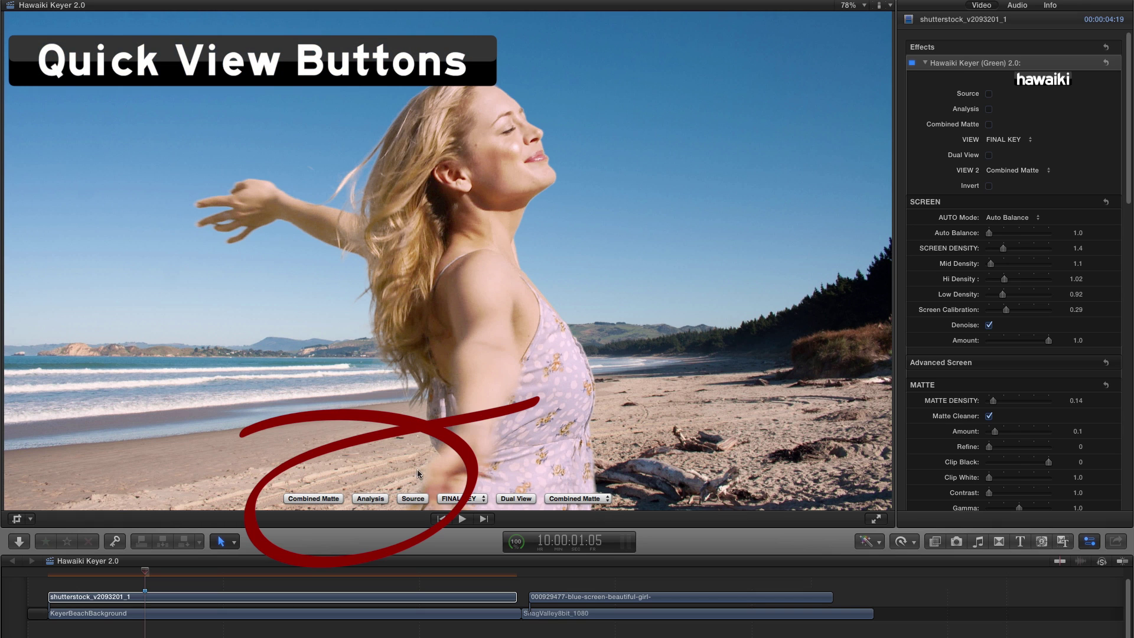
click(309, 500)
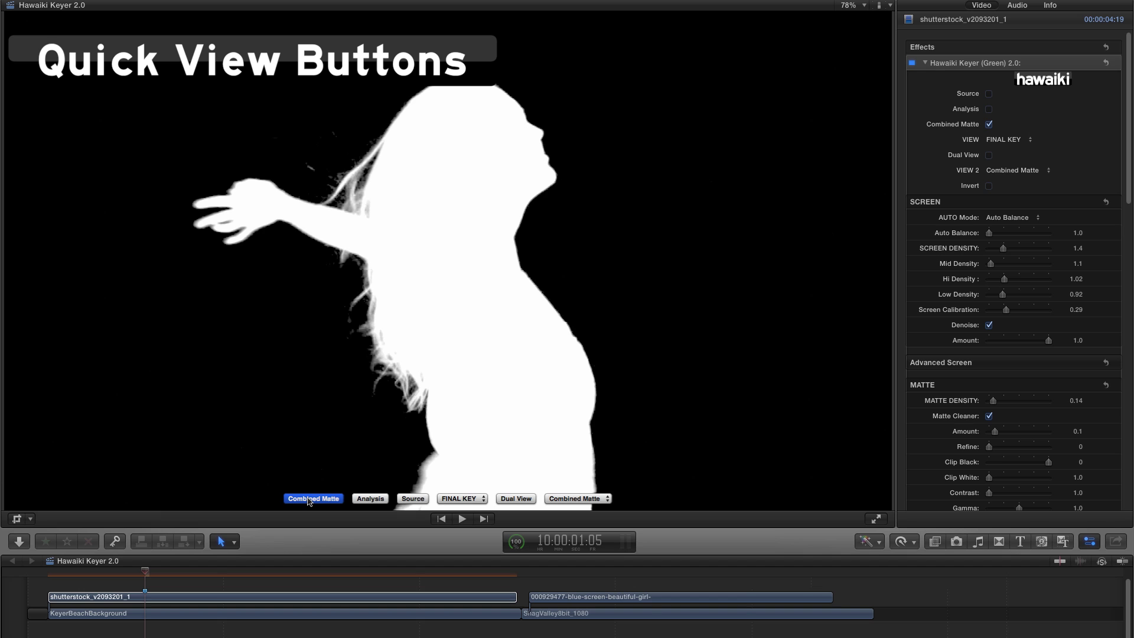
click(368, 500)
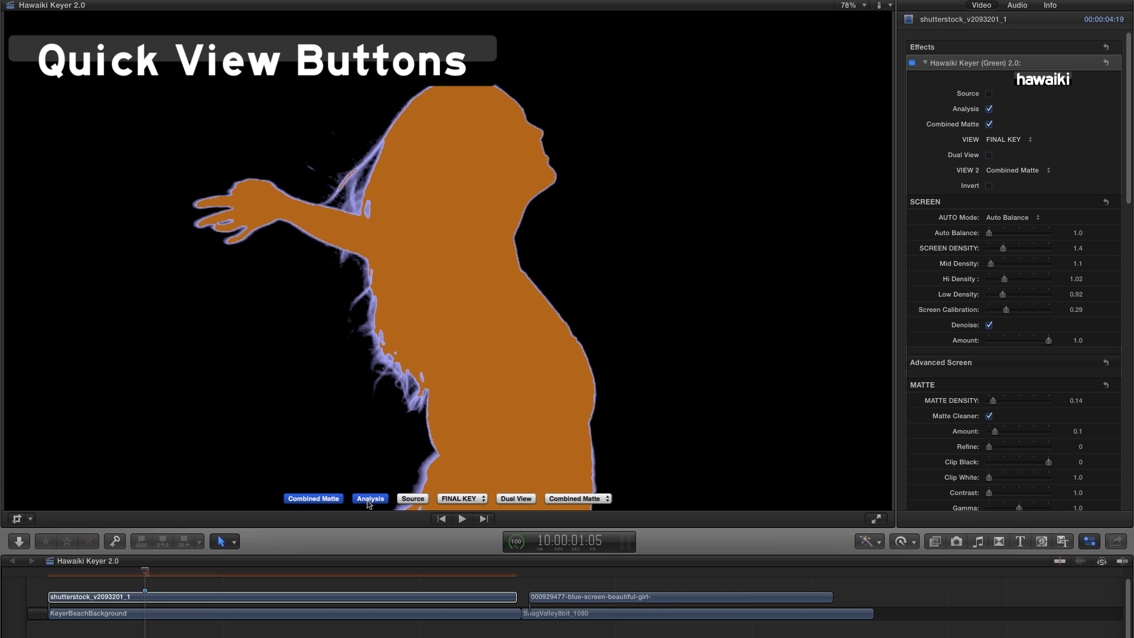
click(414, 500)
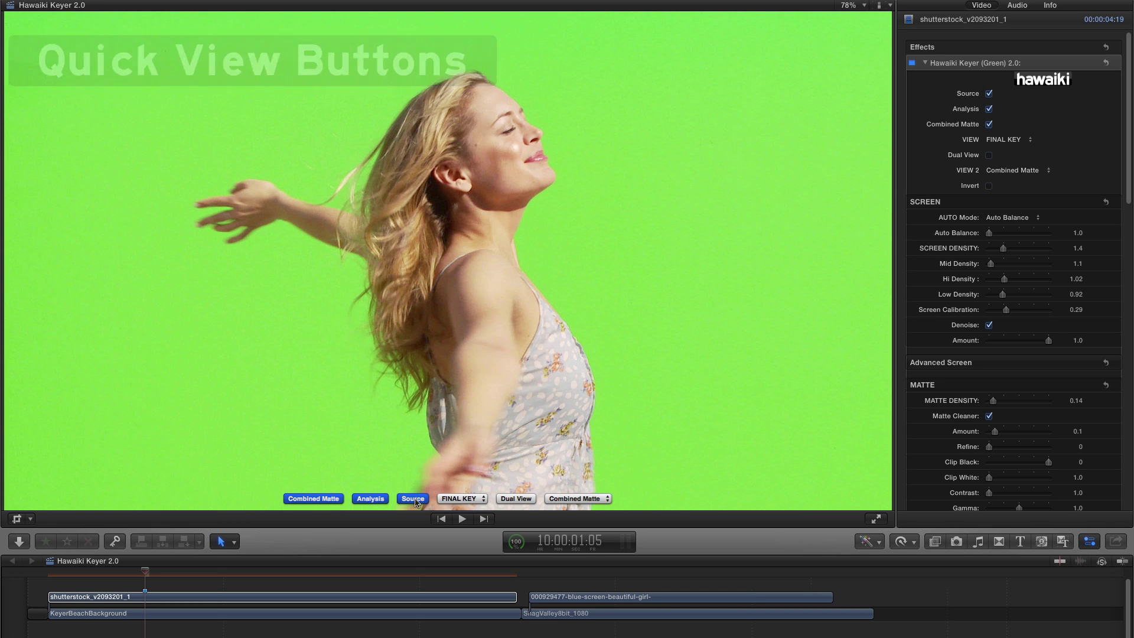
click(415, 500)
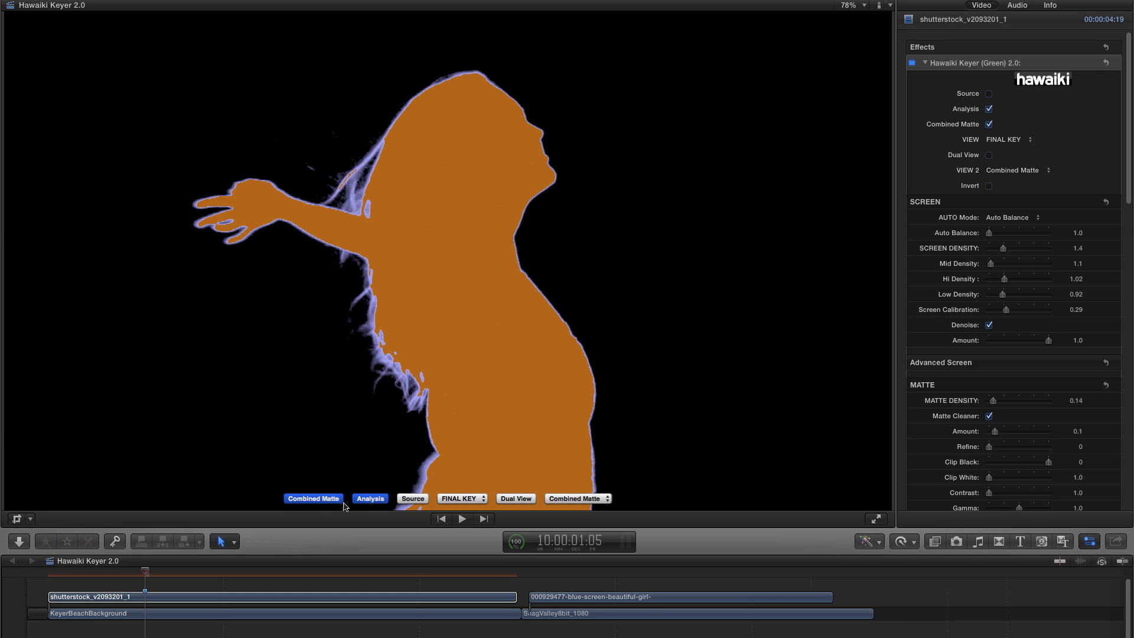
click(311, 500)
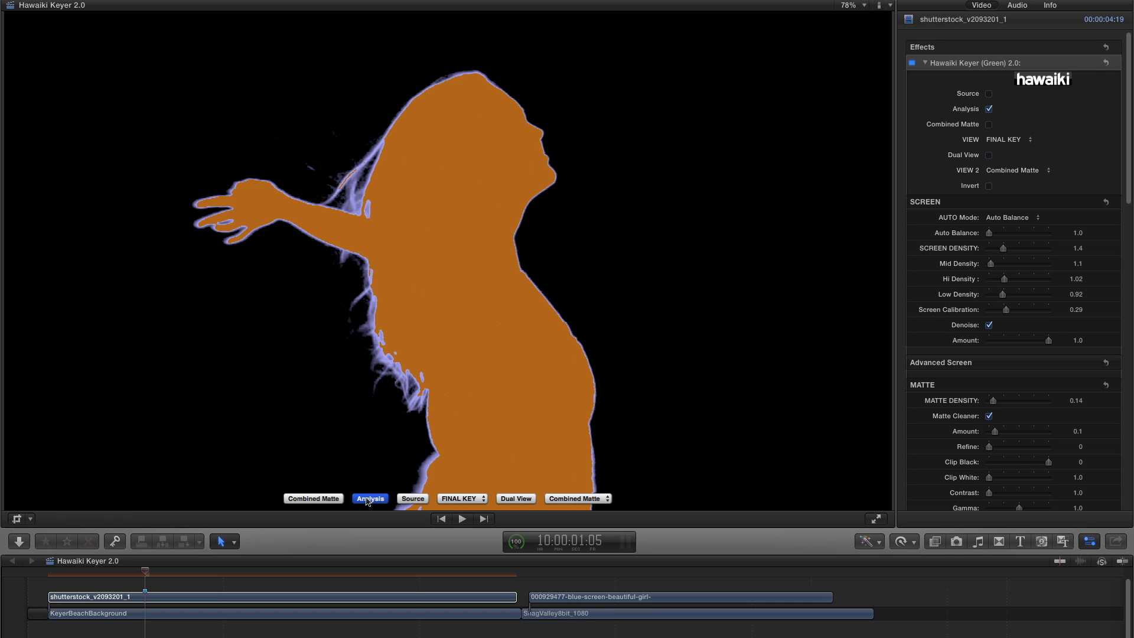
click(413, 499)
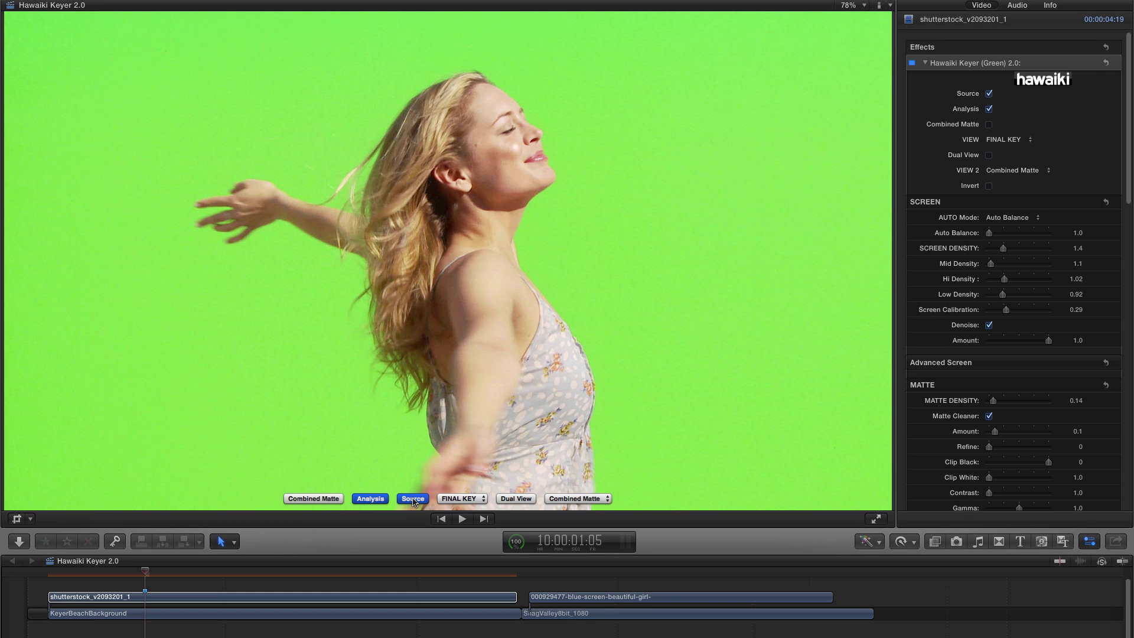
click(370, 499)
click(413, 499)
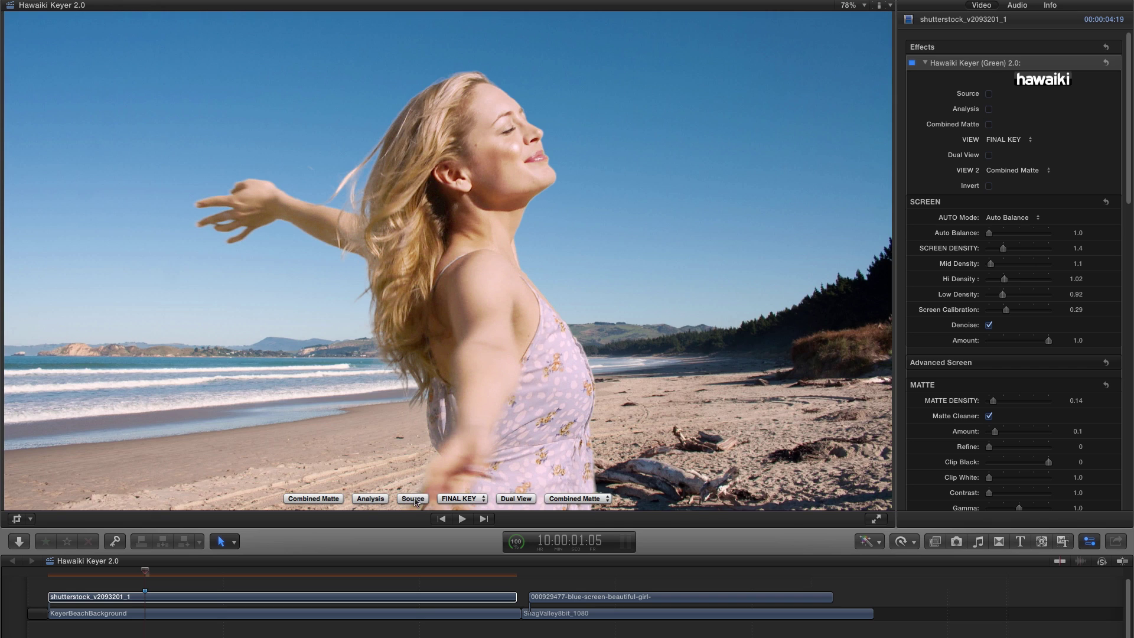
Turn on Dual View with View 2 showing the Analysis view beside the keyed girl.
click(517, 499)
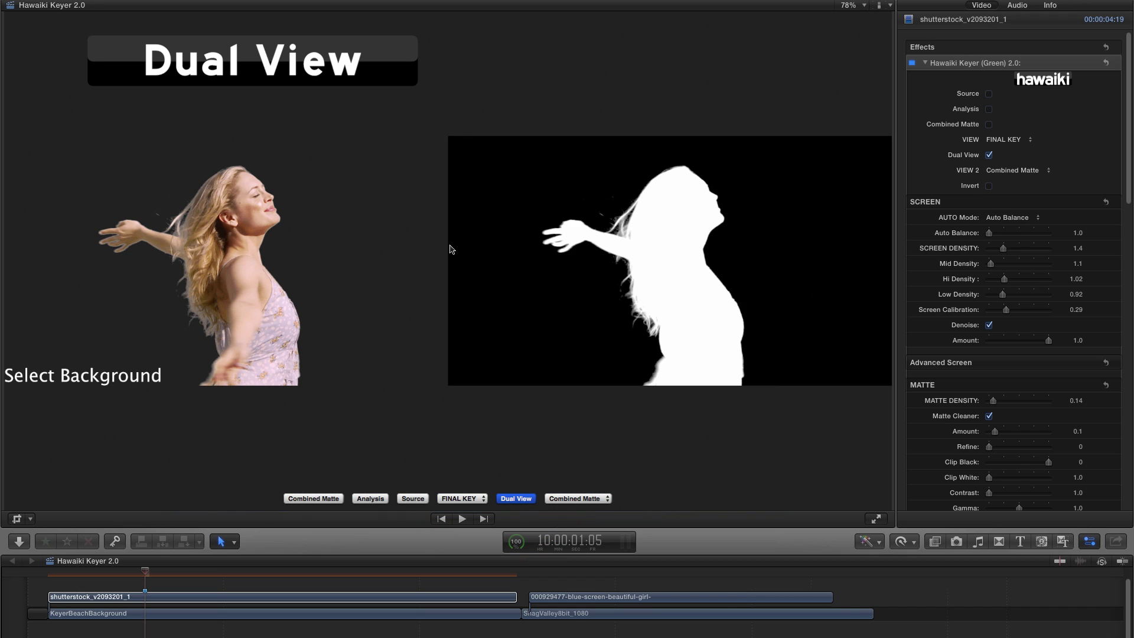
click(578, 499)
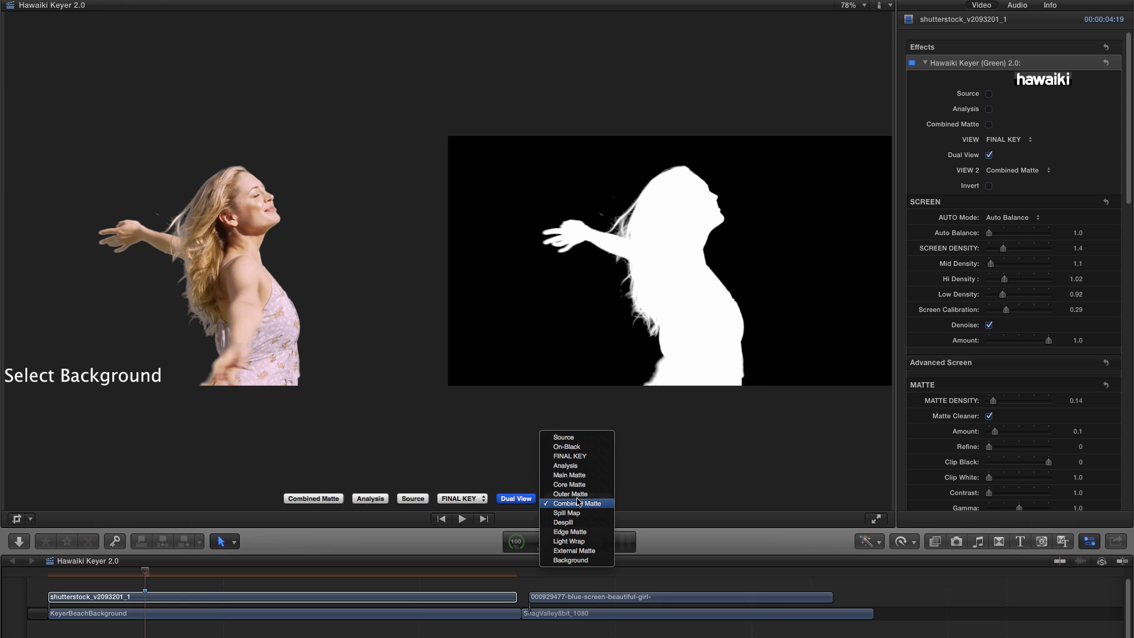
click(584, 467)
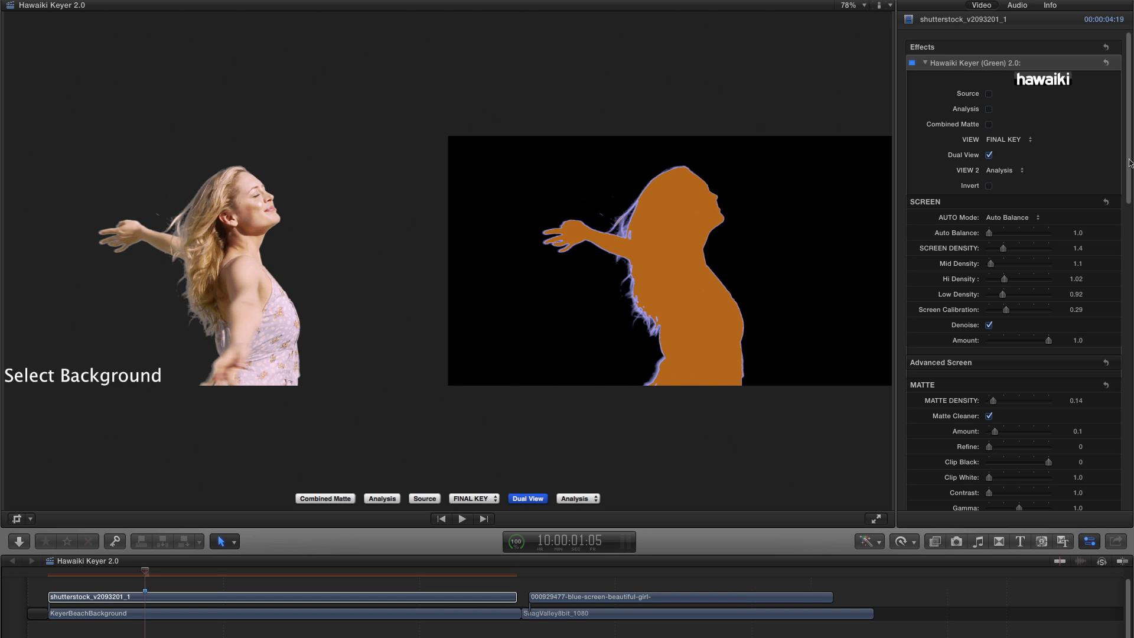
drag(1128, 162, 1129, 378)
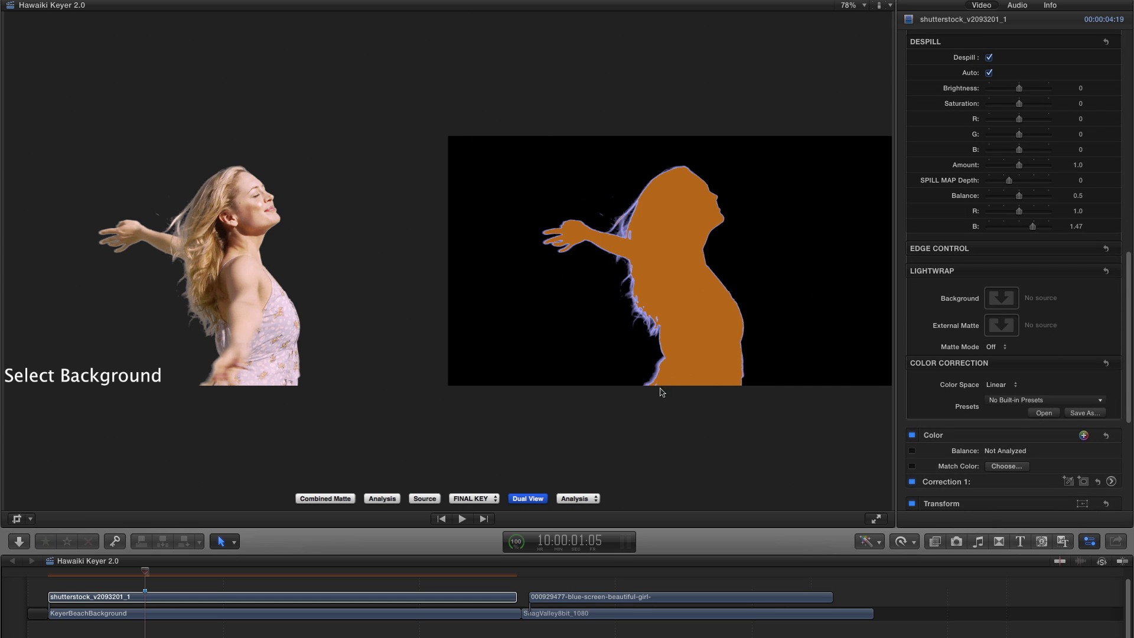
Set the Lightwrap Background well to the KeyerBeachBackground clip and apply it.
scroll(992, 284, down, 2)
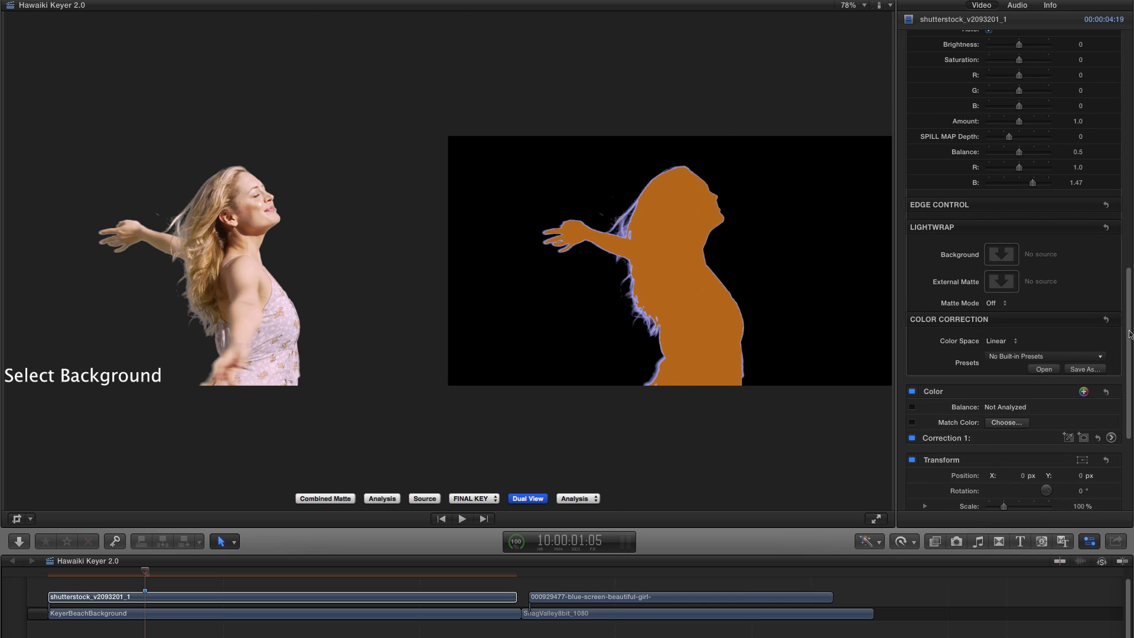
click(1003, 255)
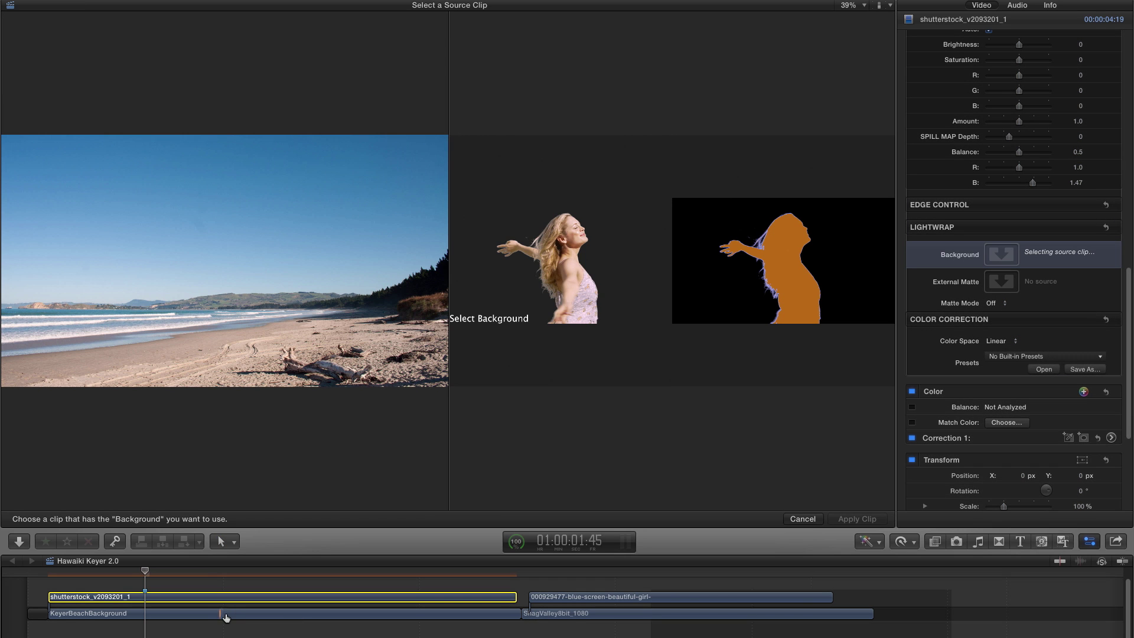
click(207, 616)
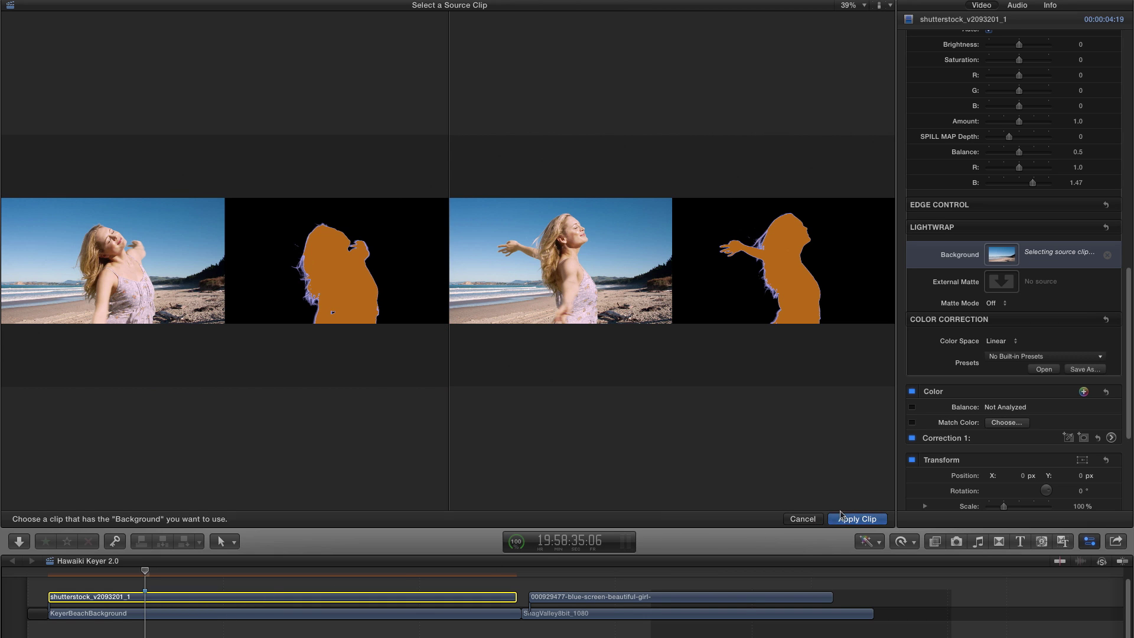
click(856, 520)
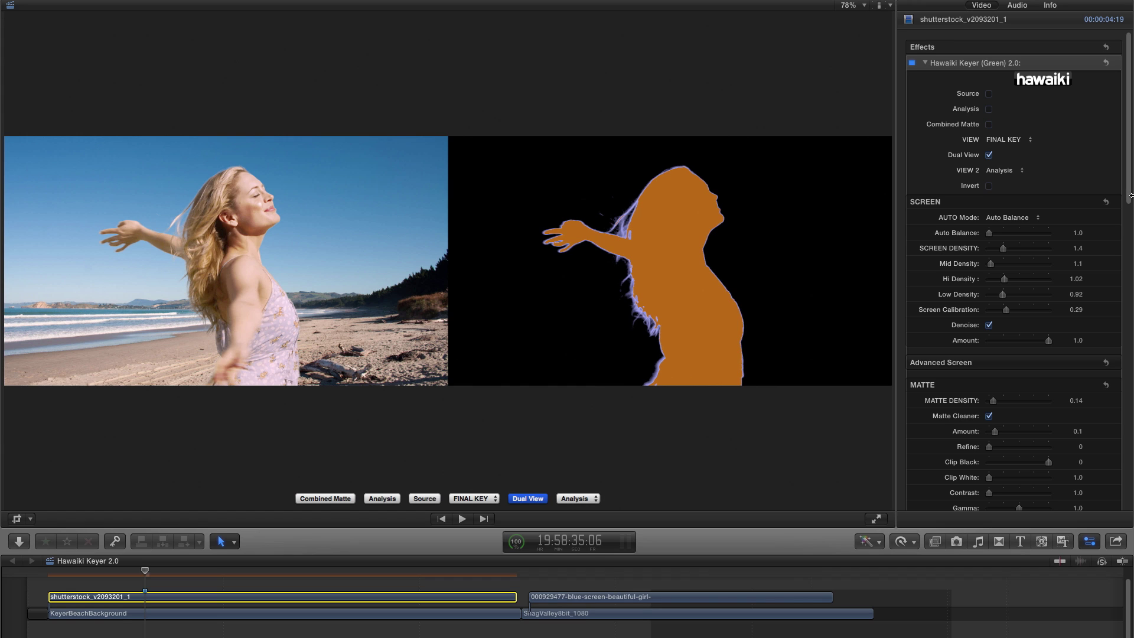
scroll(1130, 195, down, 5)
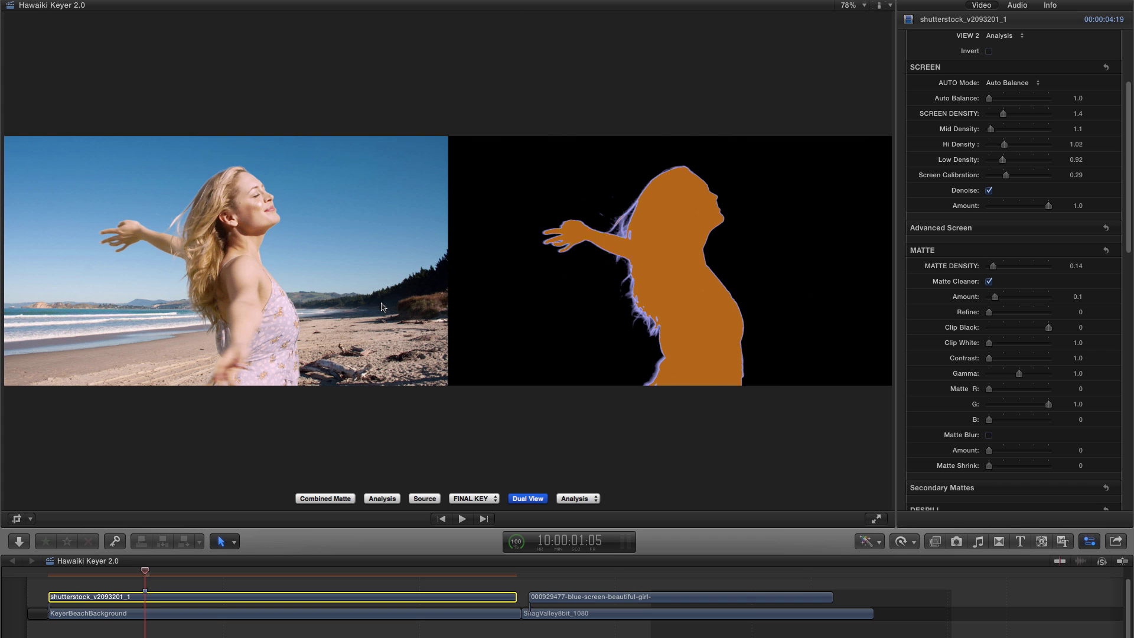
Deselect the clip and play back the keyed girl over the beach.
click(436, 253)
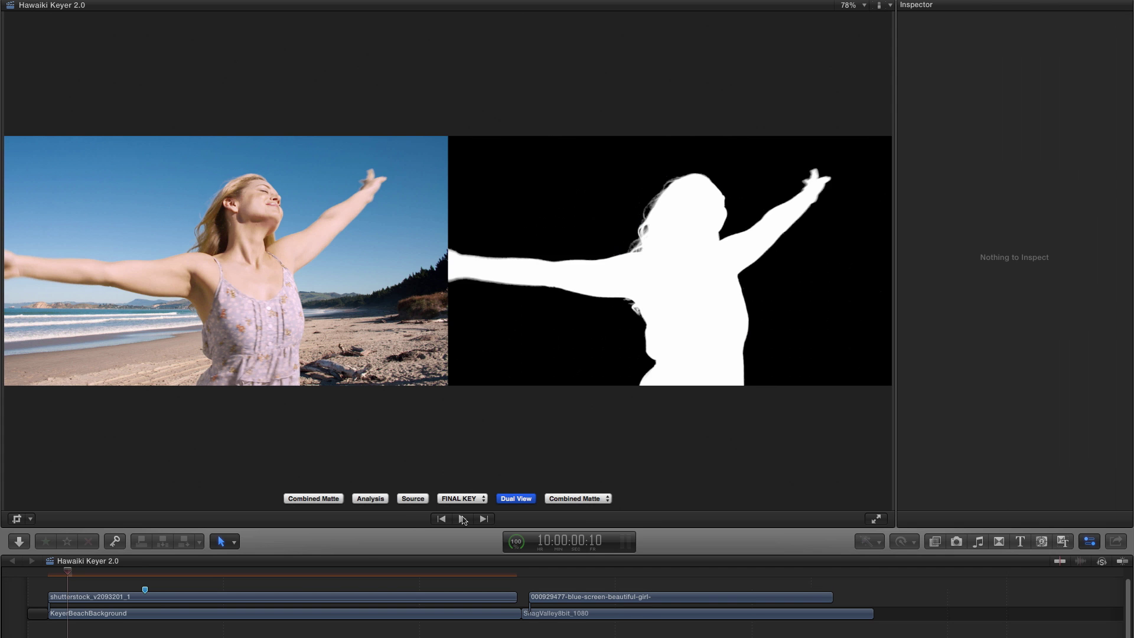
click(462, 519)
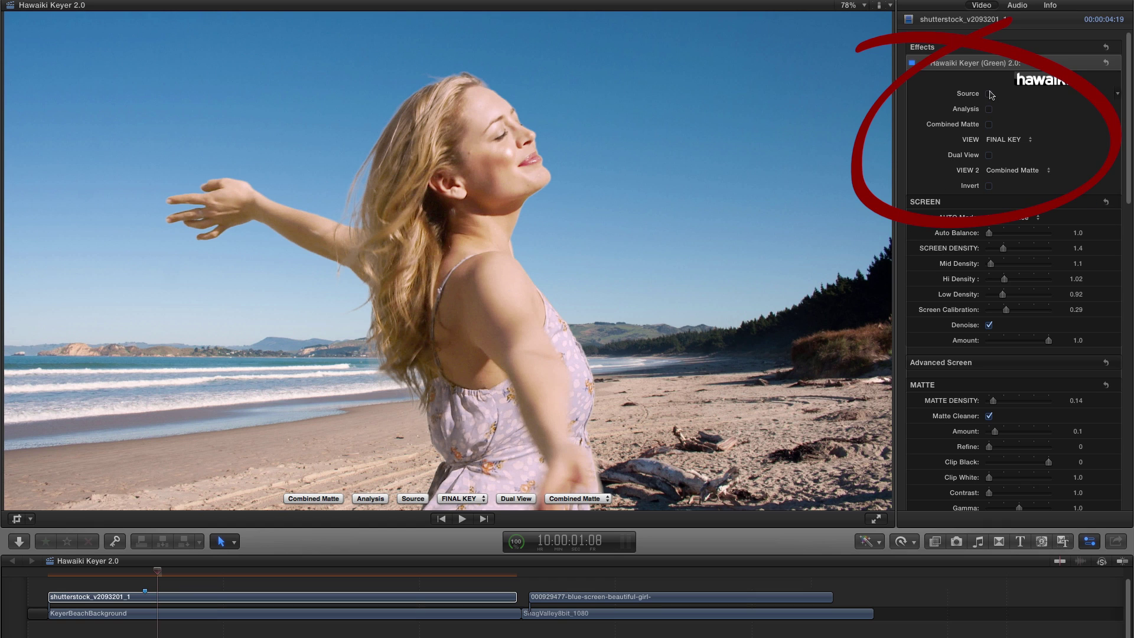
Invert the matte, compare it with and without Combined Matte, then check Analysis.
click(989, 124)
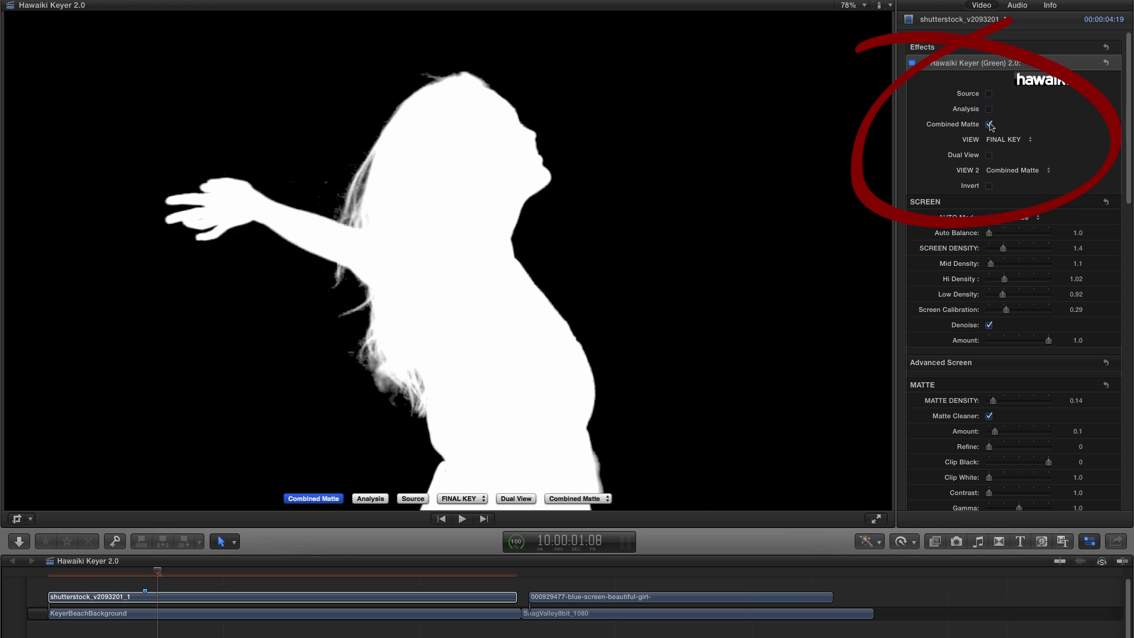
click(989, 187)
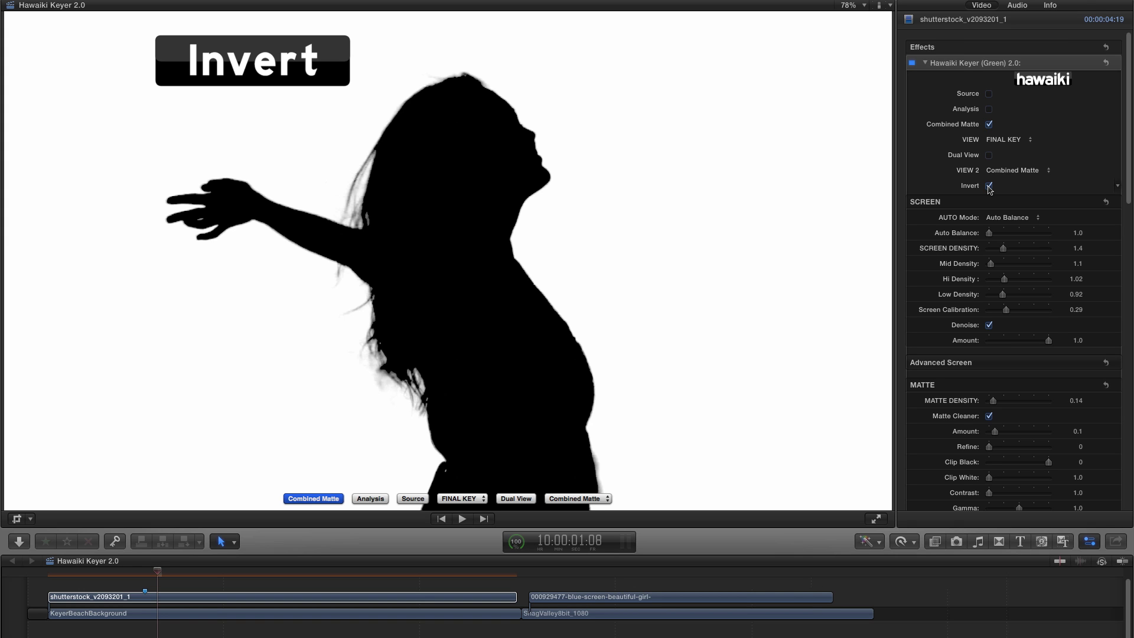
click(988, 125)
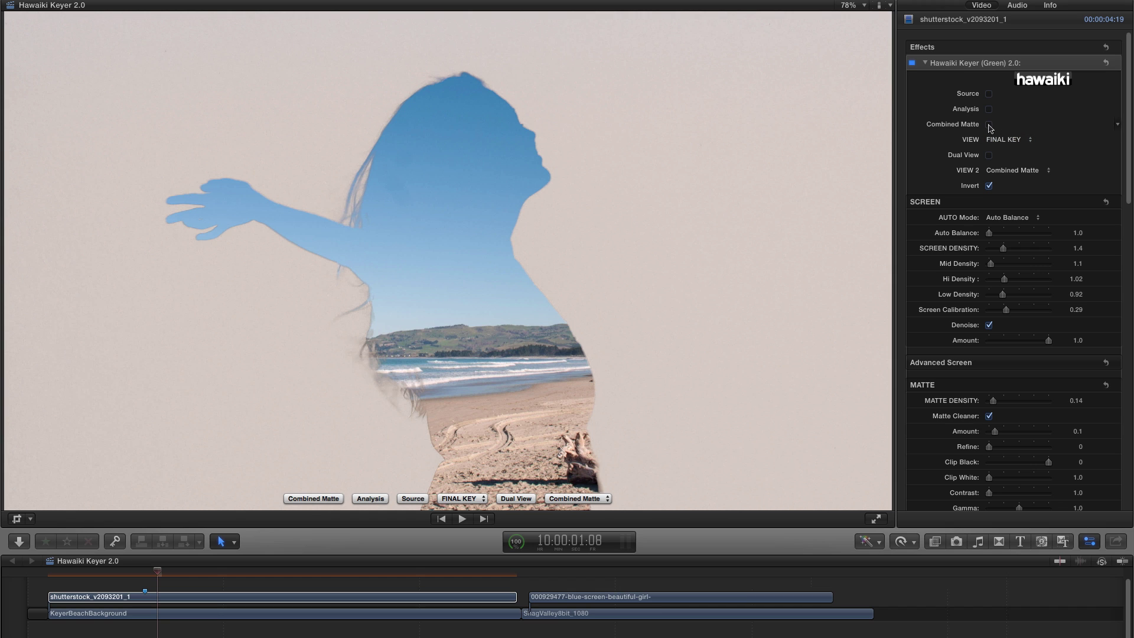
click(989, 109)
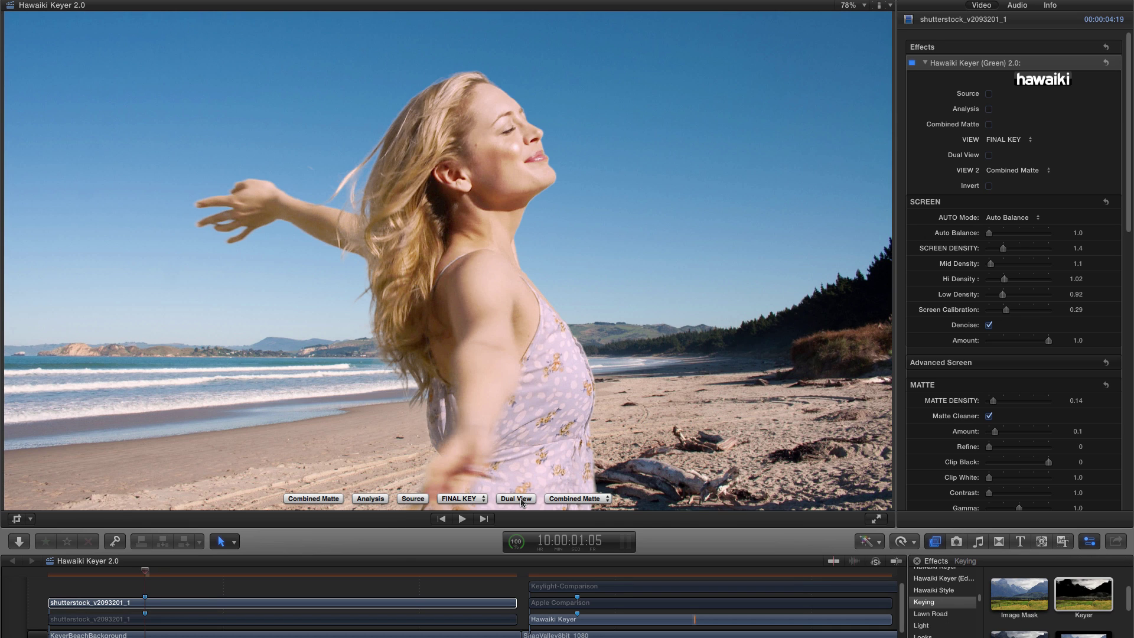
Show the green-screen Source as View 2 in Dual View and reset the Screen settings.
click(522, 501)
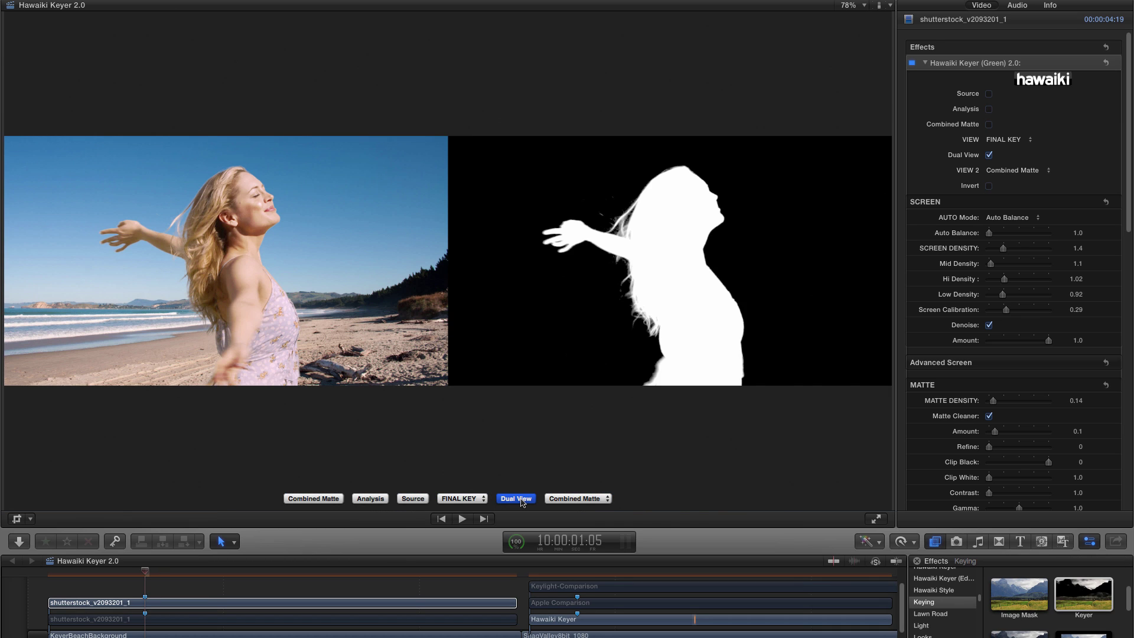
click(578, 499)
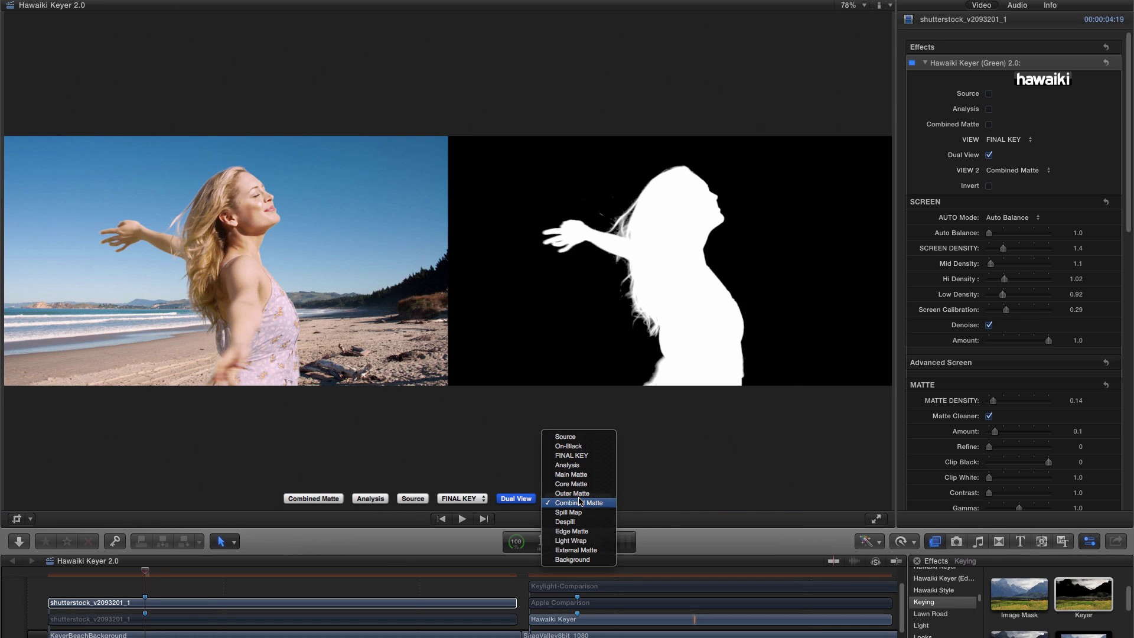
click(582, 437)
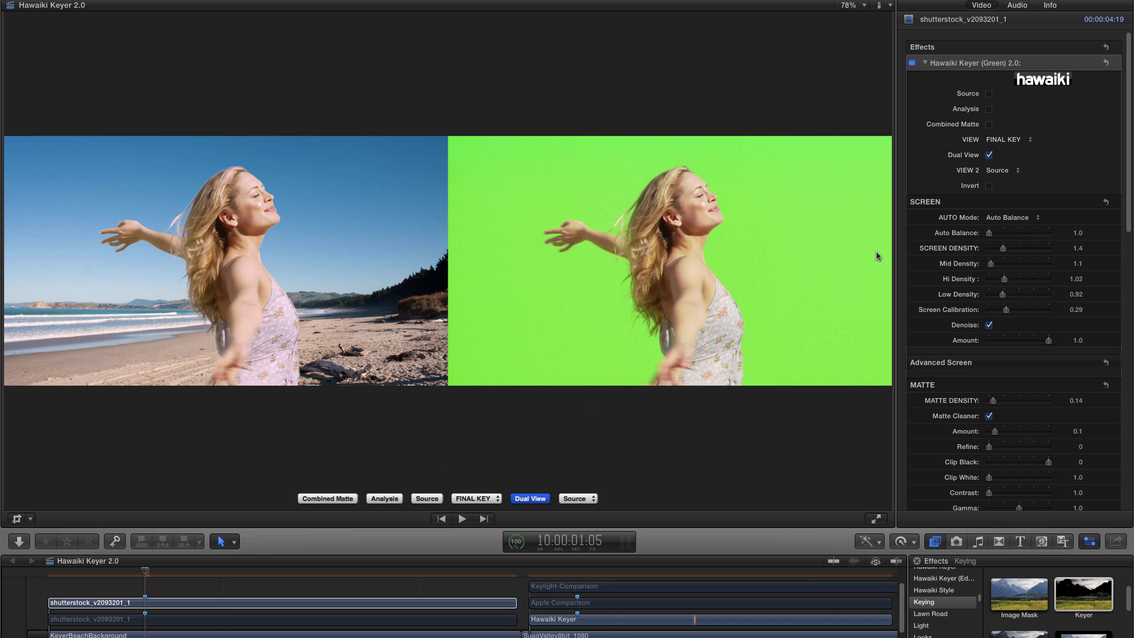
click(1106, 202)
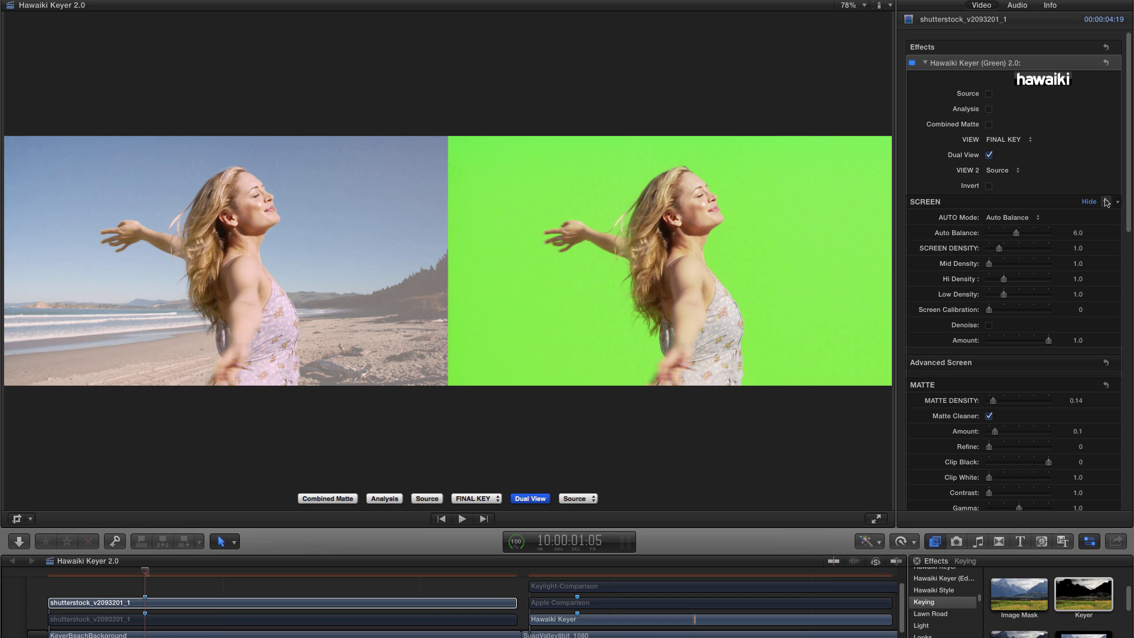
Set AUTO Mode to Pick Color, eyedrop the green backdrop as screen colour, then view full-frame Source.
click(1012, 218)
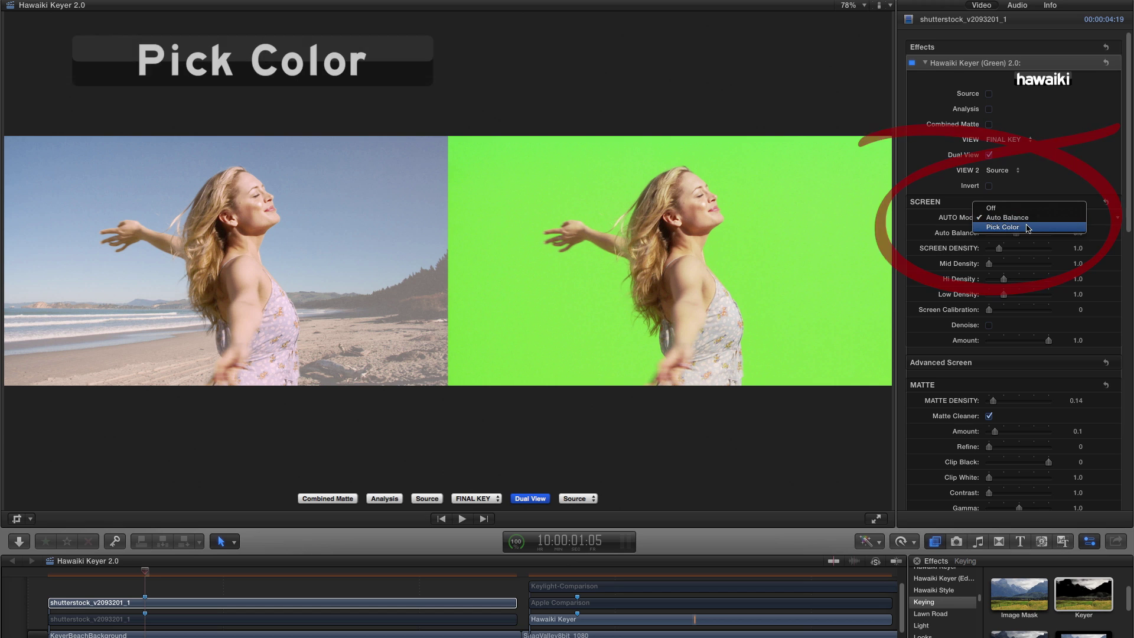
click(1015, 227)
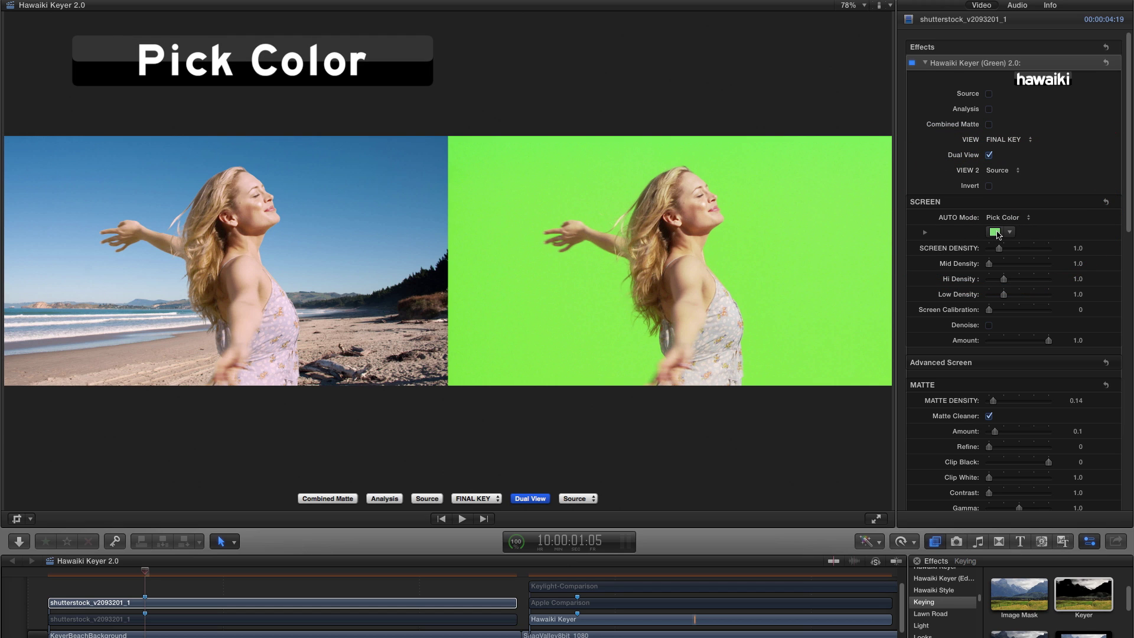
click(998, 233)
drag(810, 87, 418, 154)
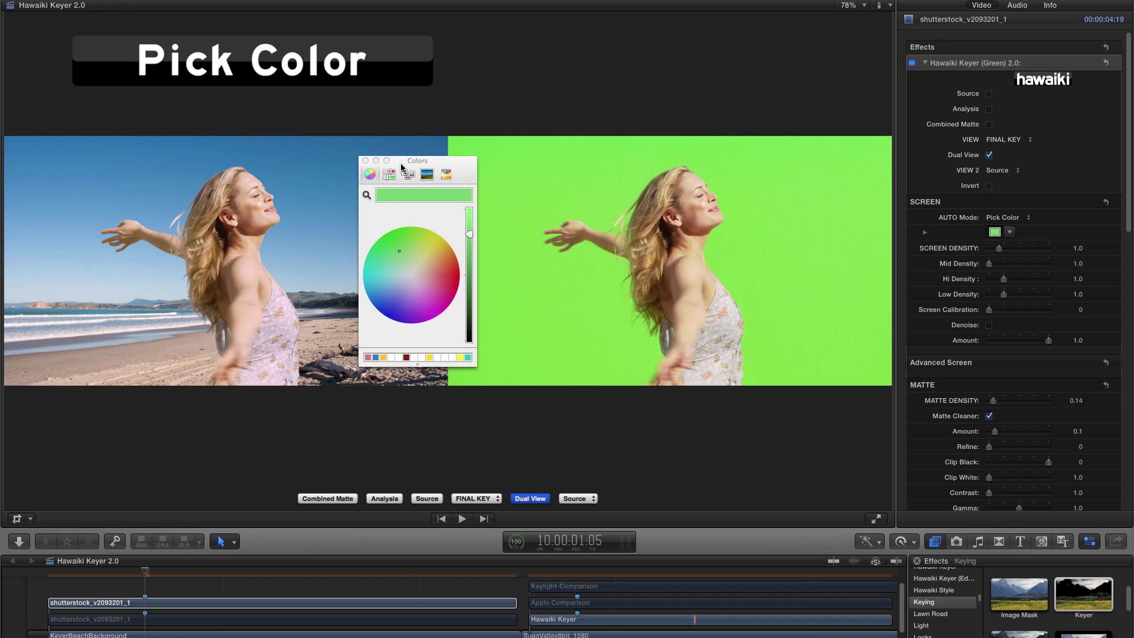
click(366, 195)
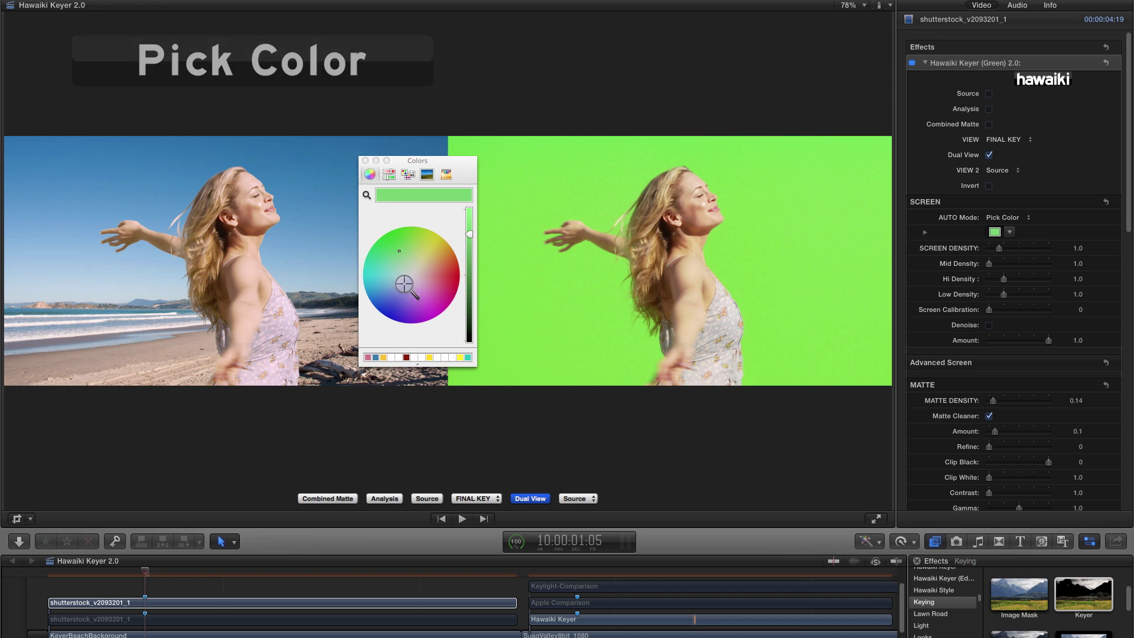
click(740, 252)
click(364, 160)
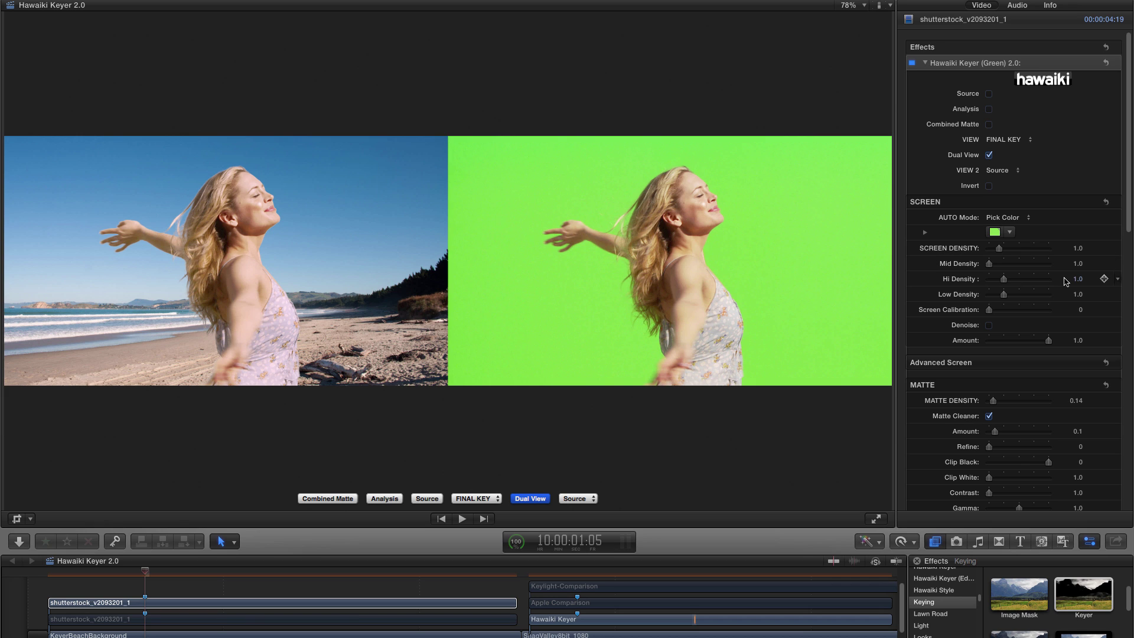
click(384, 498)
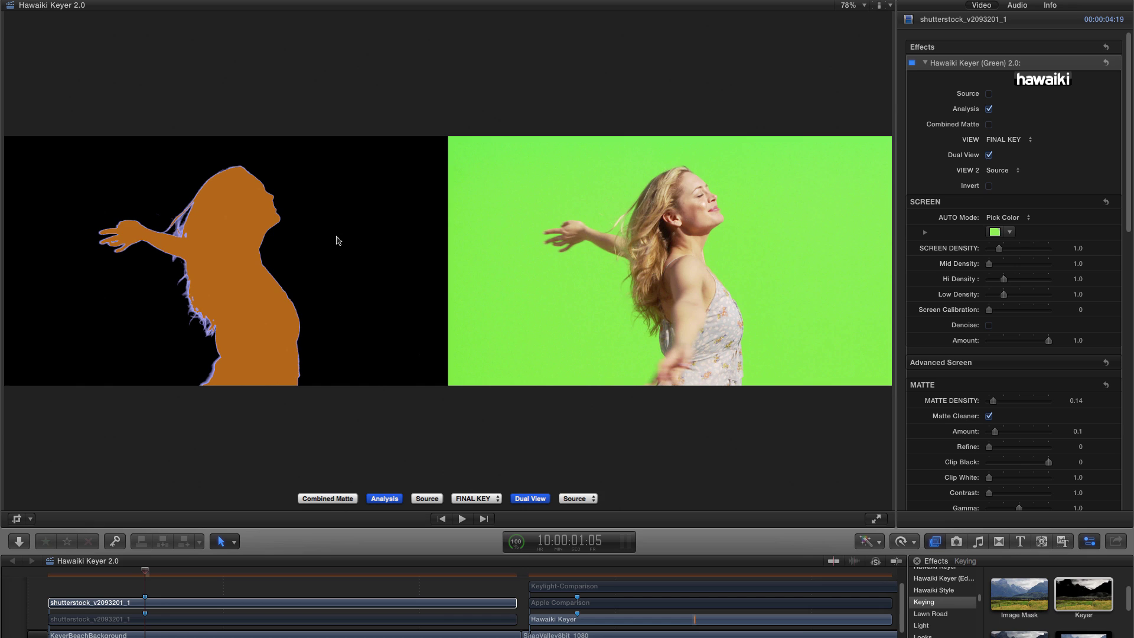
click(988, 155)
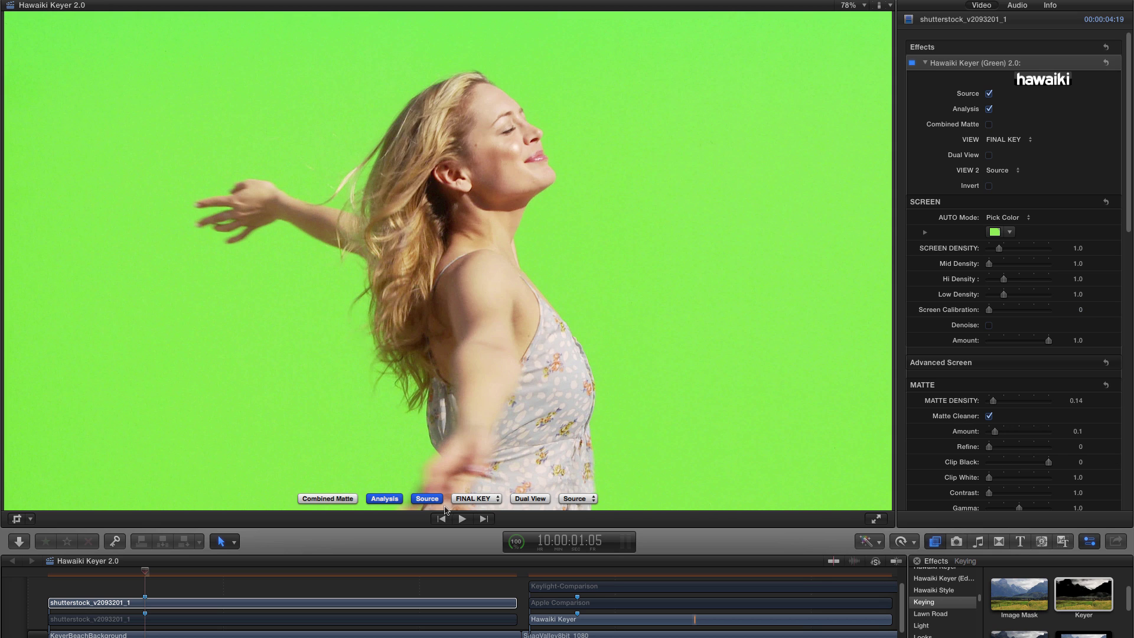
Hide Analysis and Source on the green shot, then set the blue keyer's AUTO Mode to Auto Balance.
click(384, 500)
click(429, 500)
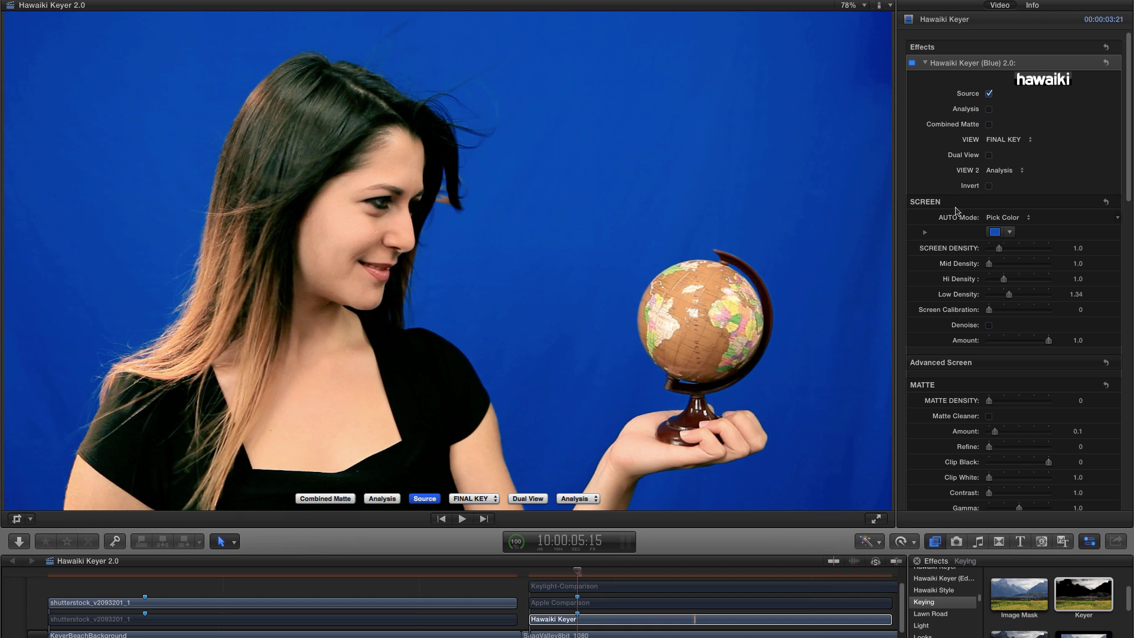
click(991, 220)
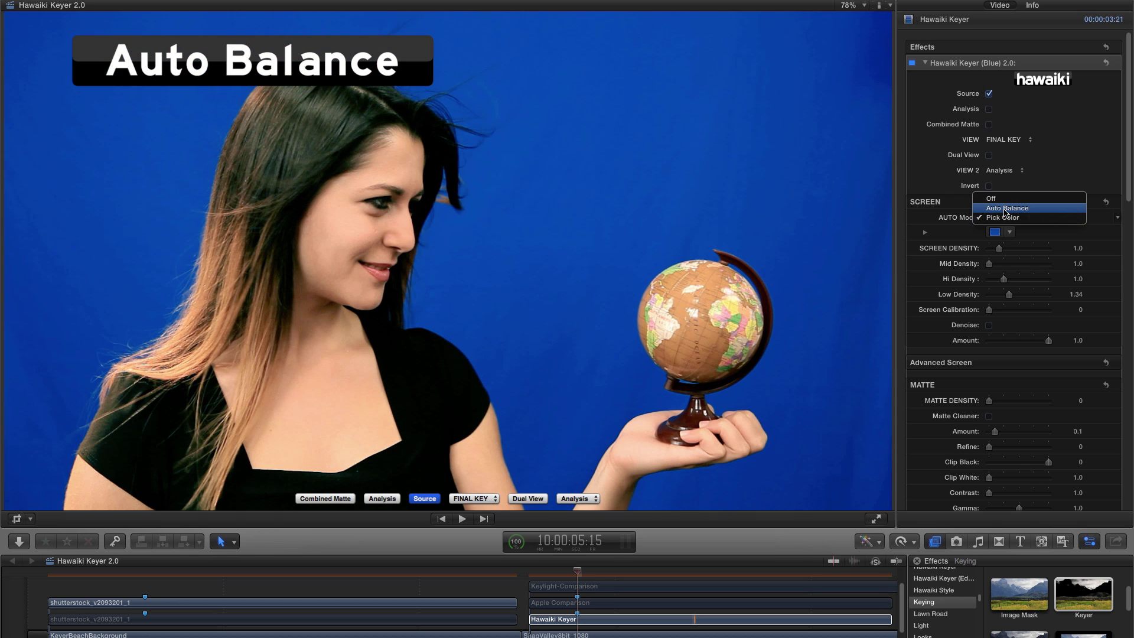
click(1005, 210)
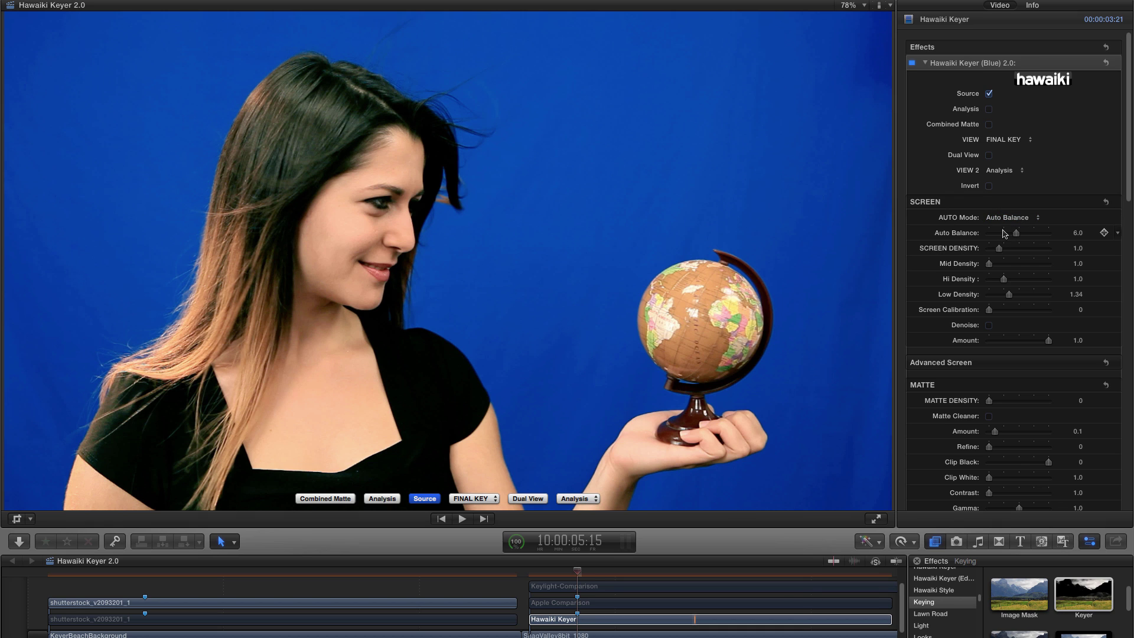
Show the blue key's Analysis view and compare Auto Balance at 3.0, 5.0 and 12.0.
click(424, 500)
click(385, 499)
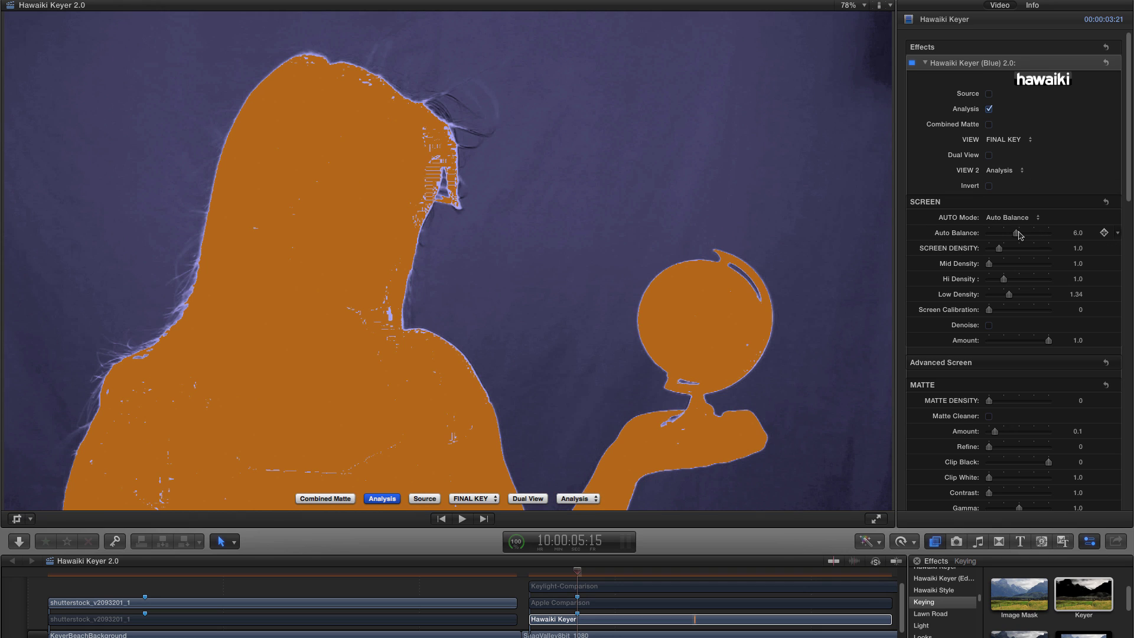
drag(1018, 236, 997, 238)
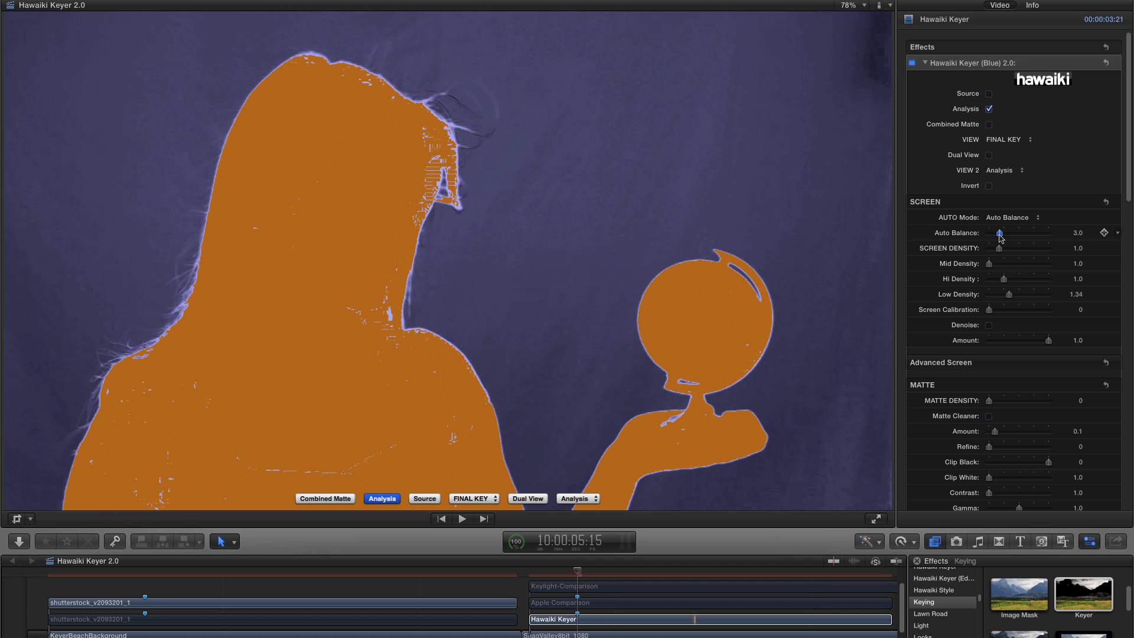
drag(1002, 237, 979, 236)
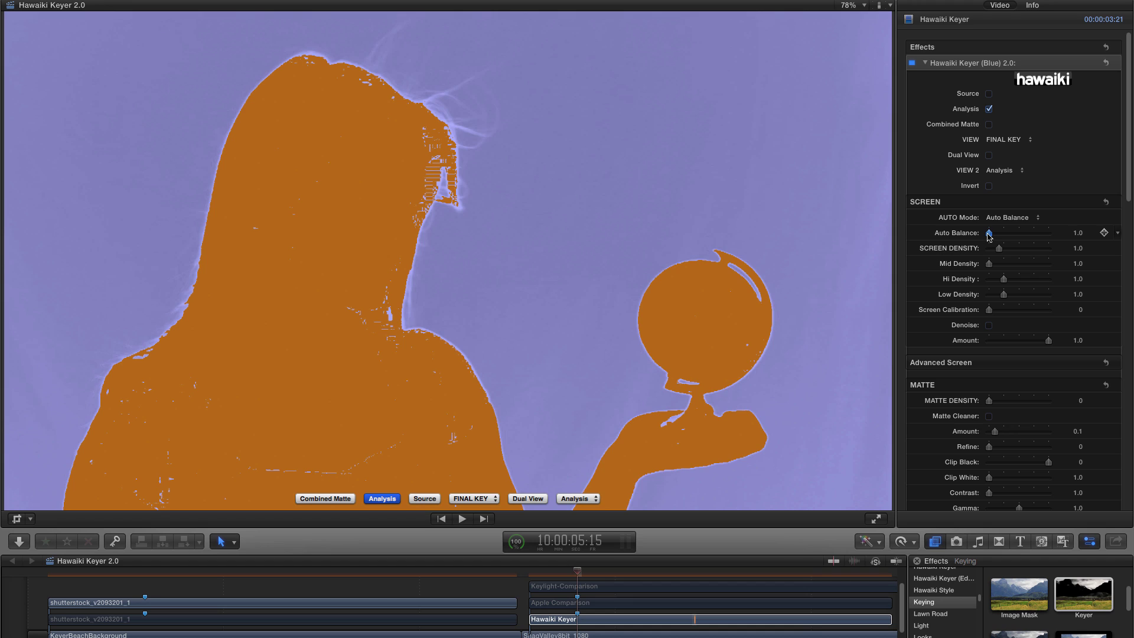
drag(989, 235, 1016, 246)
Set Screen Density to 1.37 so the background turns black.
click(1077, 233)
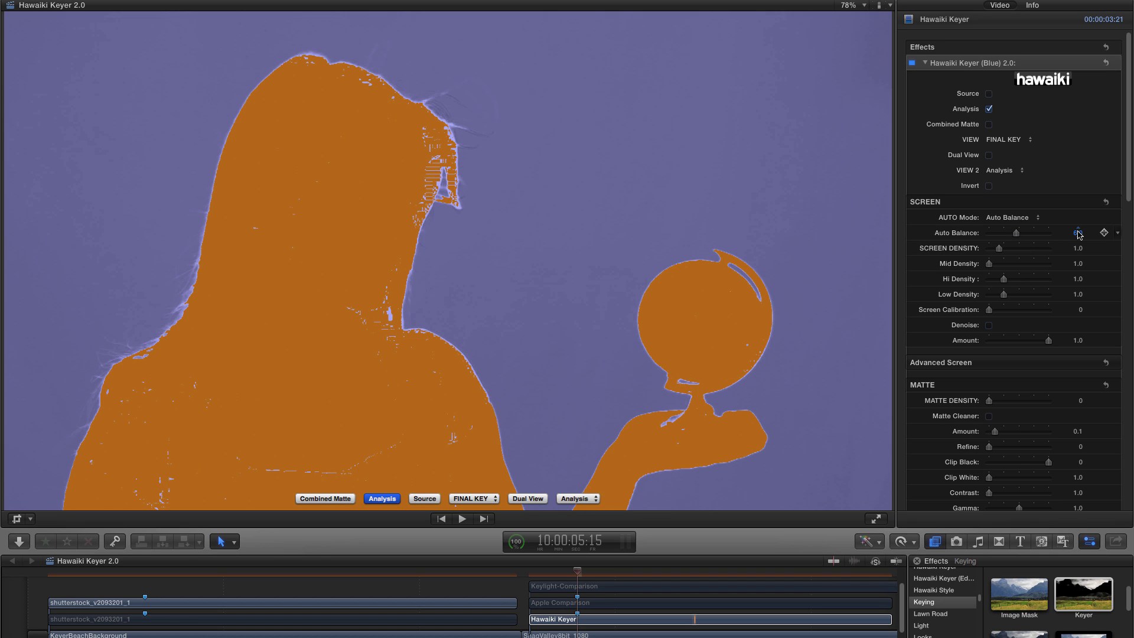
key(Tab)
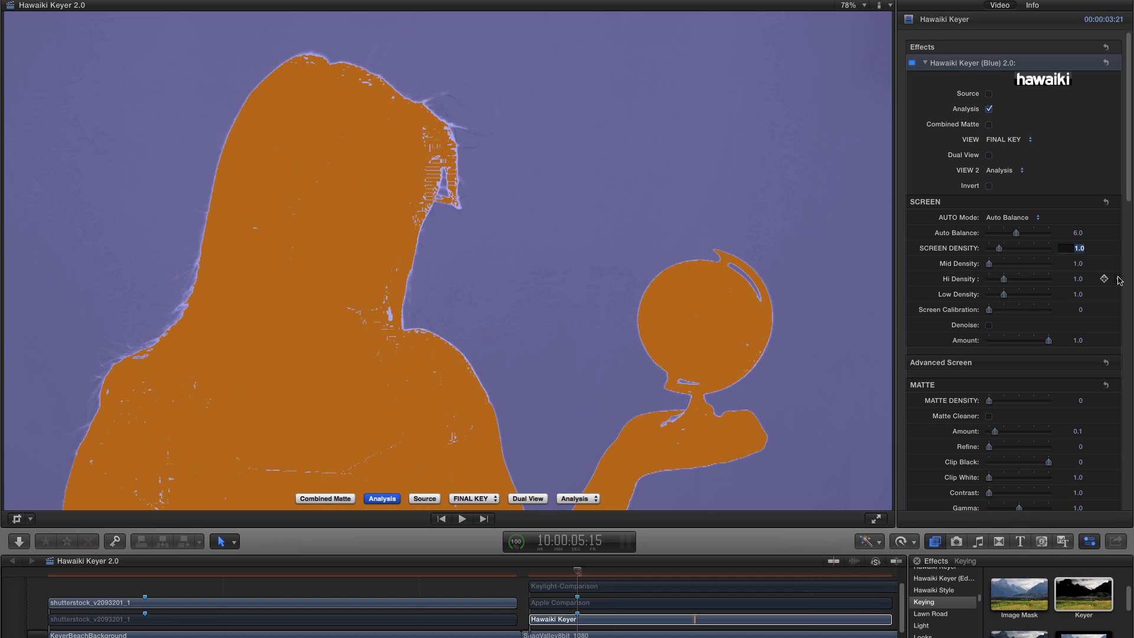
text(1.37)
key(Return)
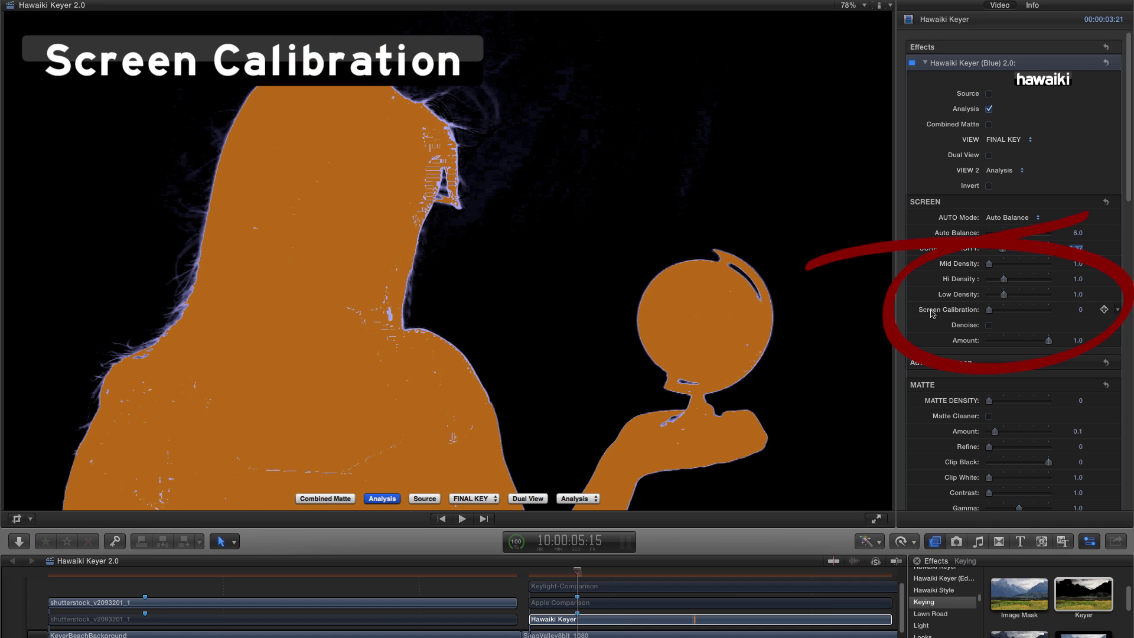
Set Screen Calibration to 0.1.
click(1080, 311)
text(0.1)
key(Return)
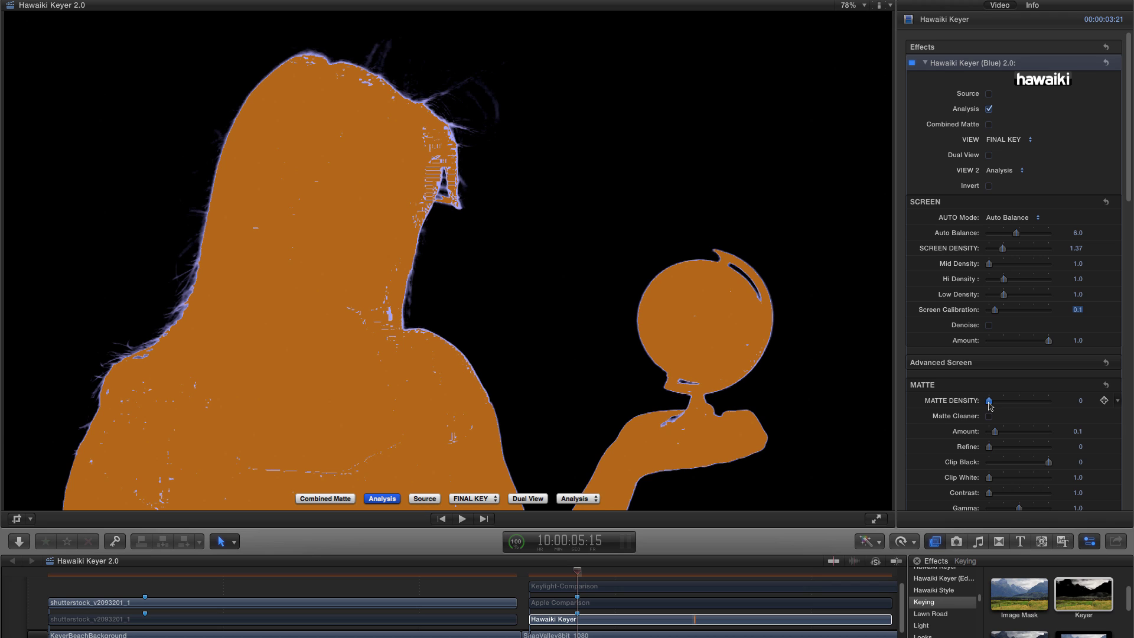
Raise Matte Density to 0.28 and lower Screen Calibration to 0.08 to recover hair fringe.
drag(989, 404, 997, 404)
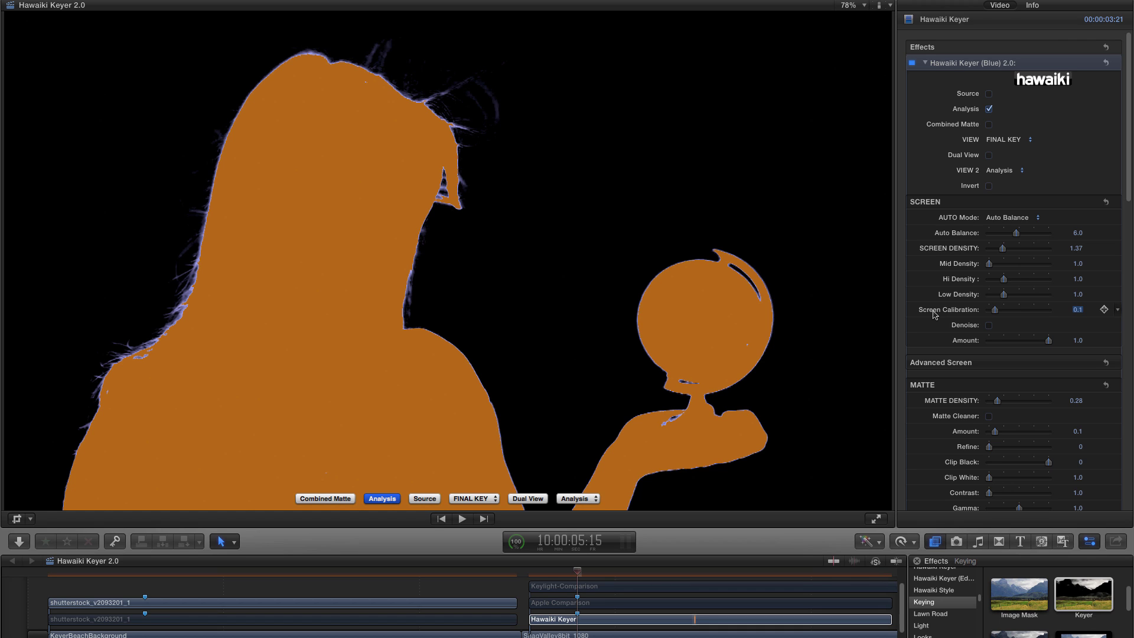
key(Return)
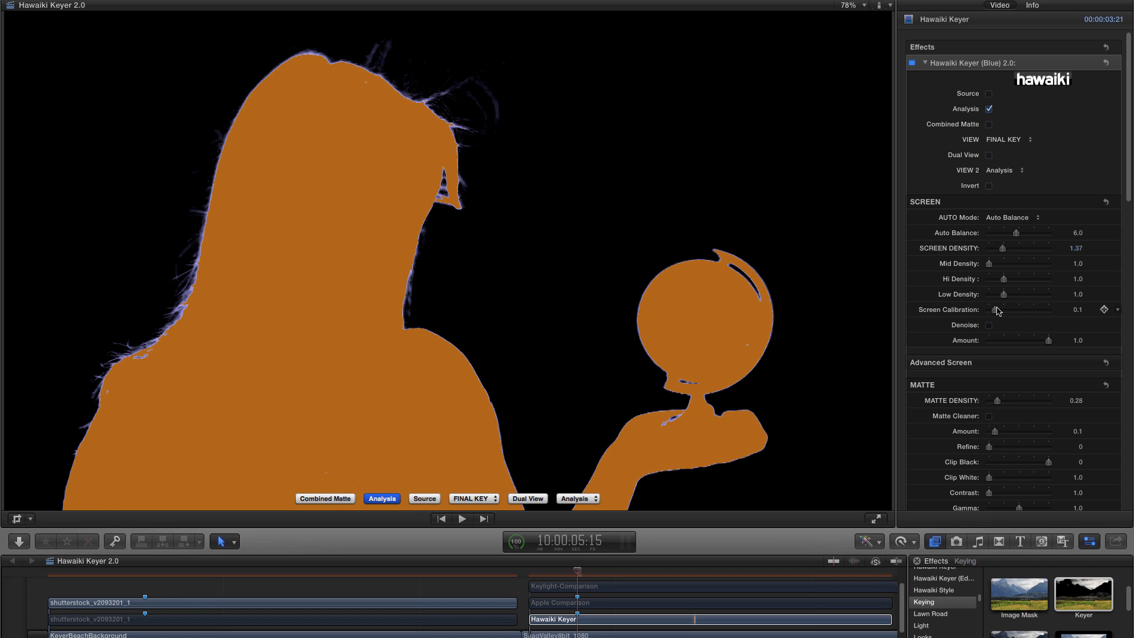
drag(997, 312, 996, 308)
Switch to the black-and-white Combined Matte view and disable the Hawaiki Keyer clip with V.
click(382, 499)
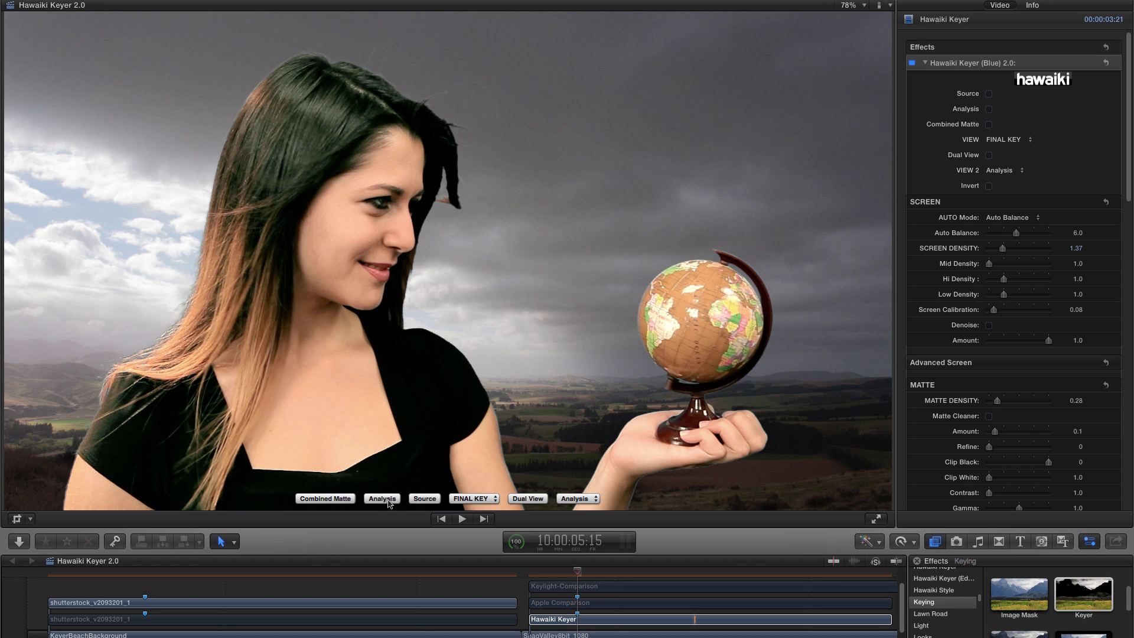
click(326, 499)
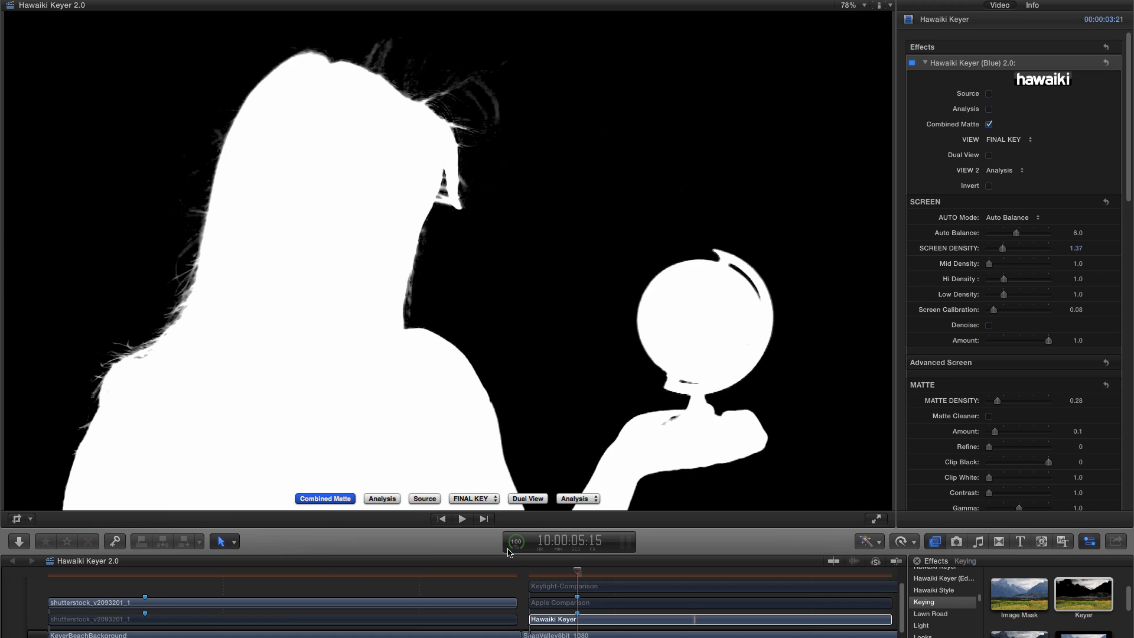
click(577, 620)
key(v)
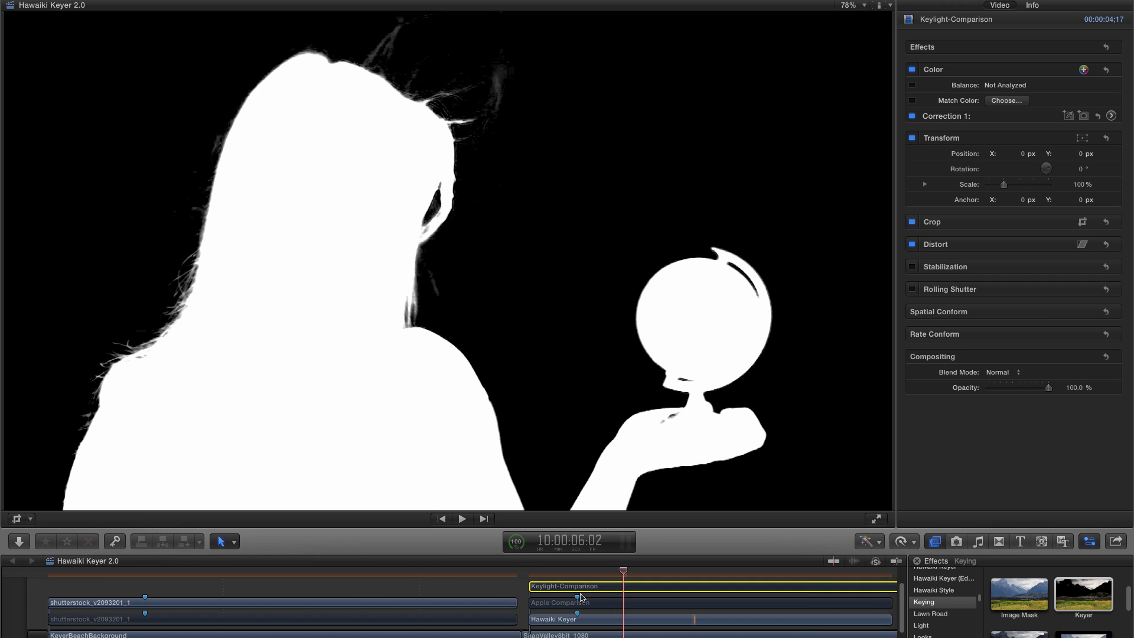
Toggle the Keylight-Comparison clip on and off around 10:00:06:13 to compare mattes, leaving it disabled.
key(v)
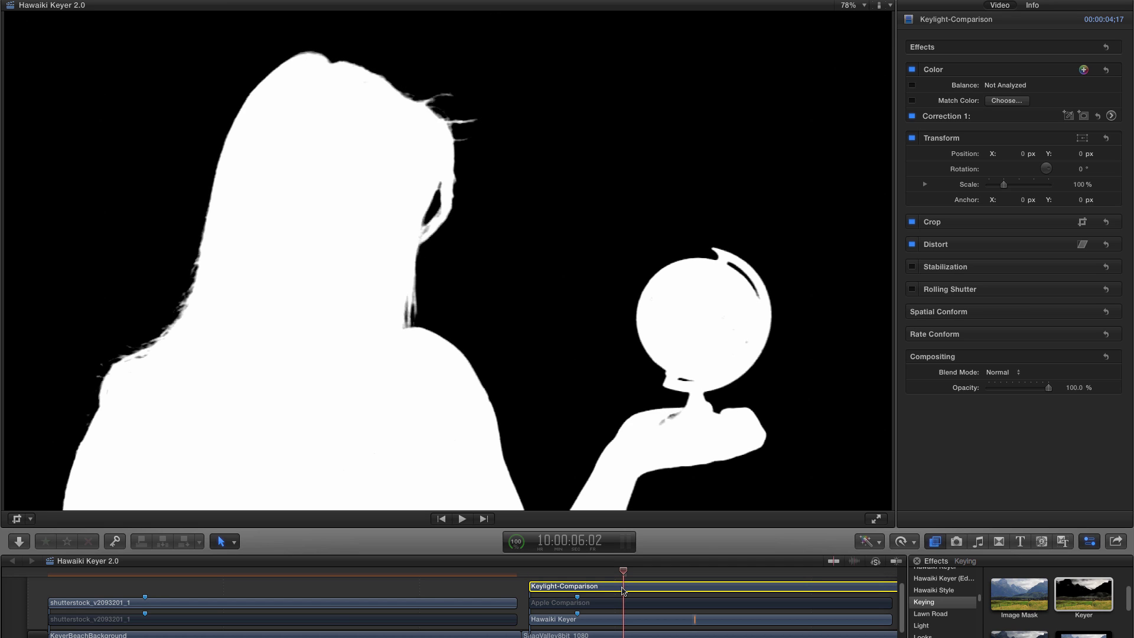
key(v)
key(v)
key(v)
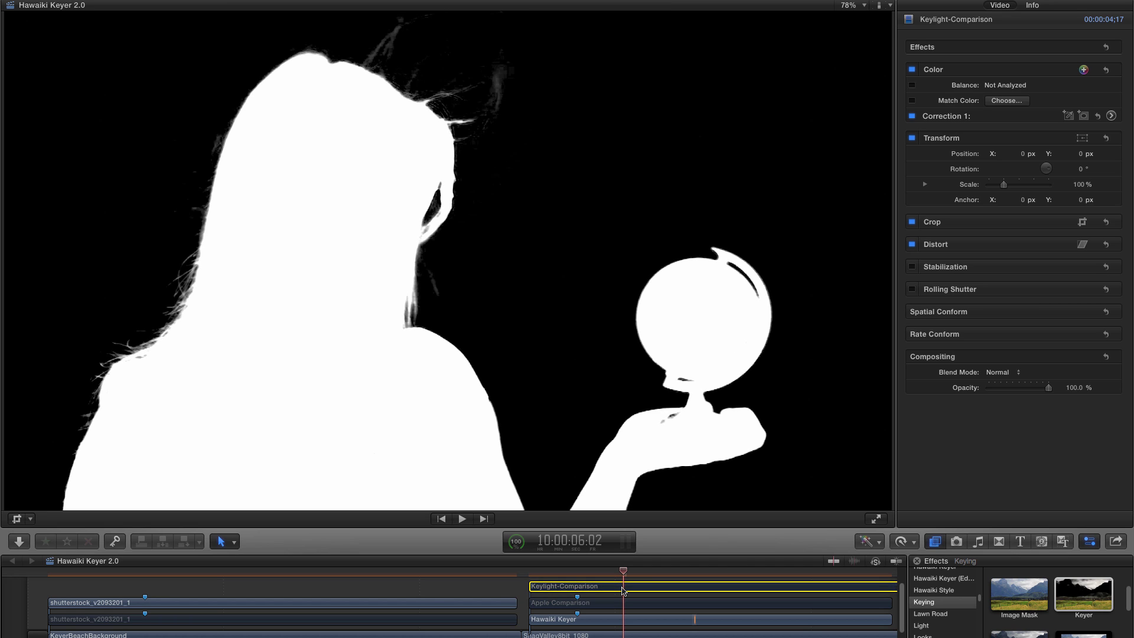
key(v)
key(v)
drag(624, 574, 686, 585)
key(v)
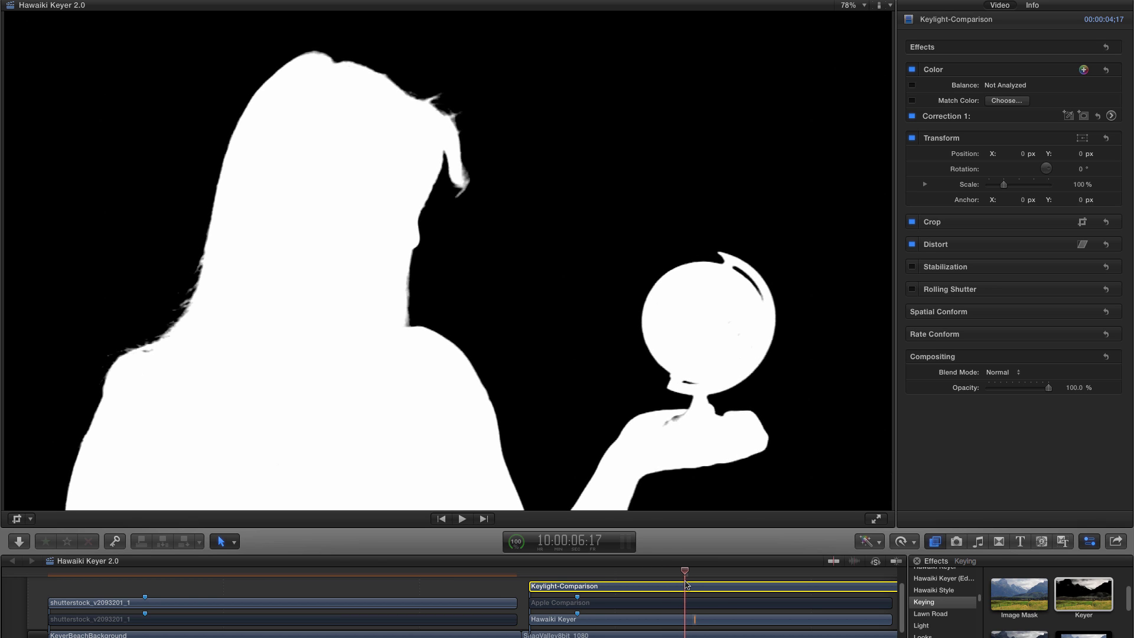
key(v)
drag(684, 573, 674, 574)
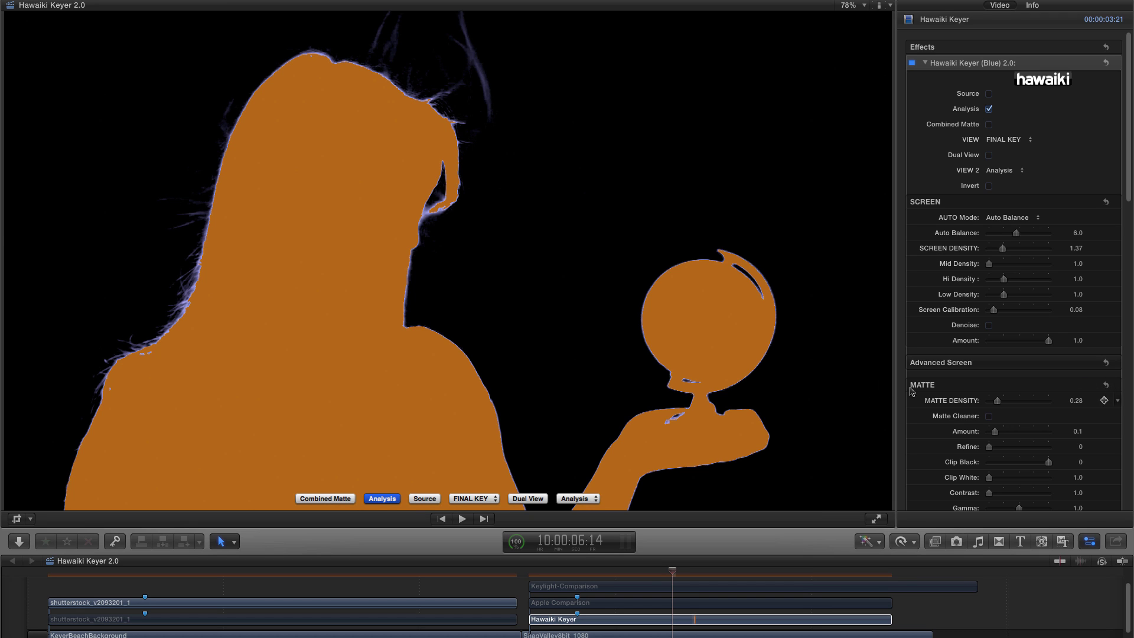
Reset matte density to 0, test Matte Cleaner Amount and Refine, then leave it off with Refine 0.
scroll(1129, 193, down, 6)
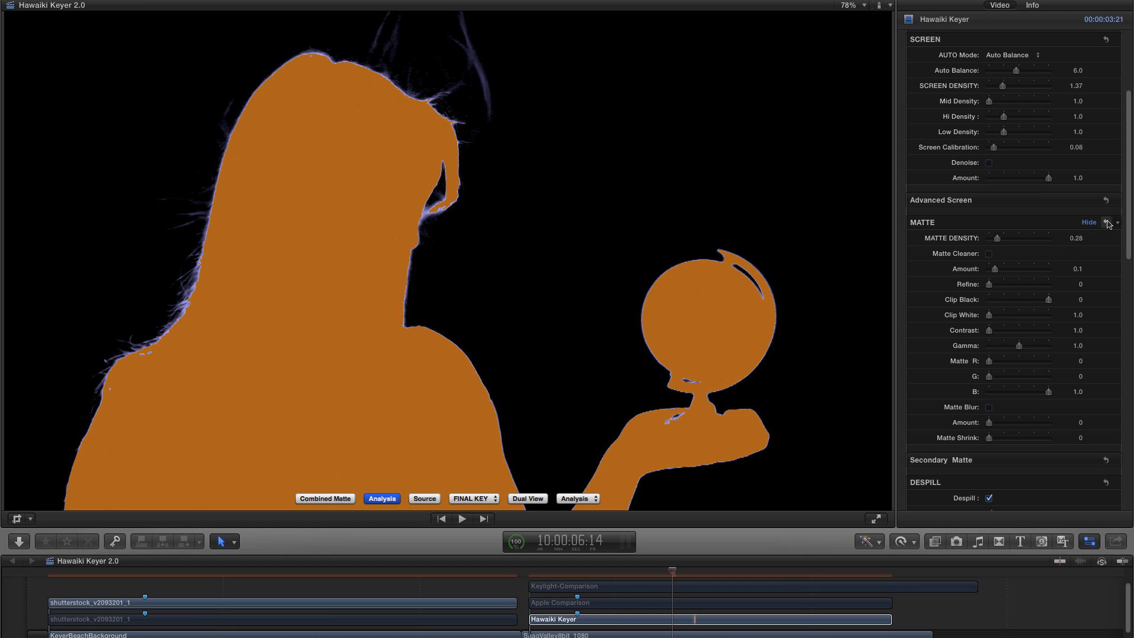
click(1106, 222)
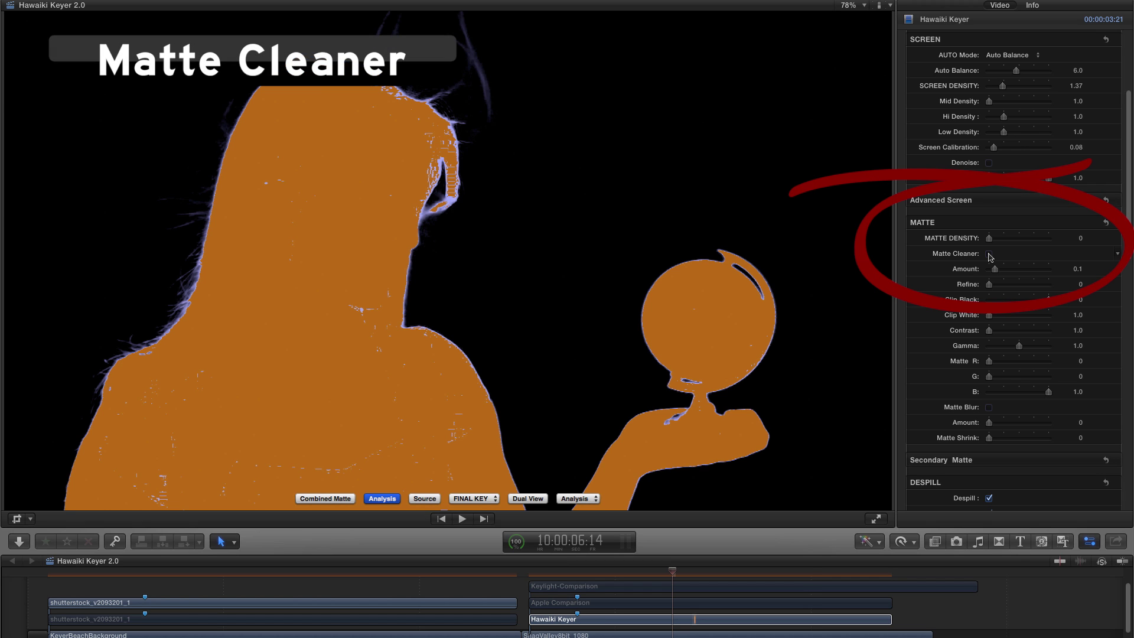
click(988, 253)
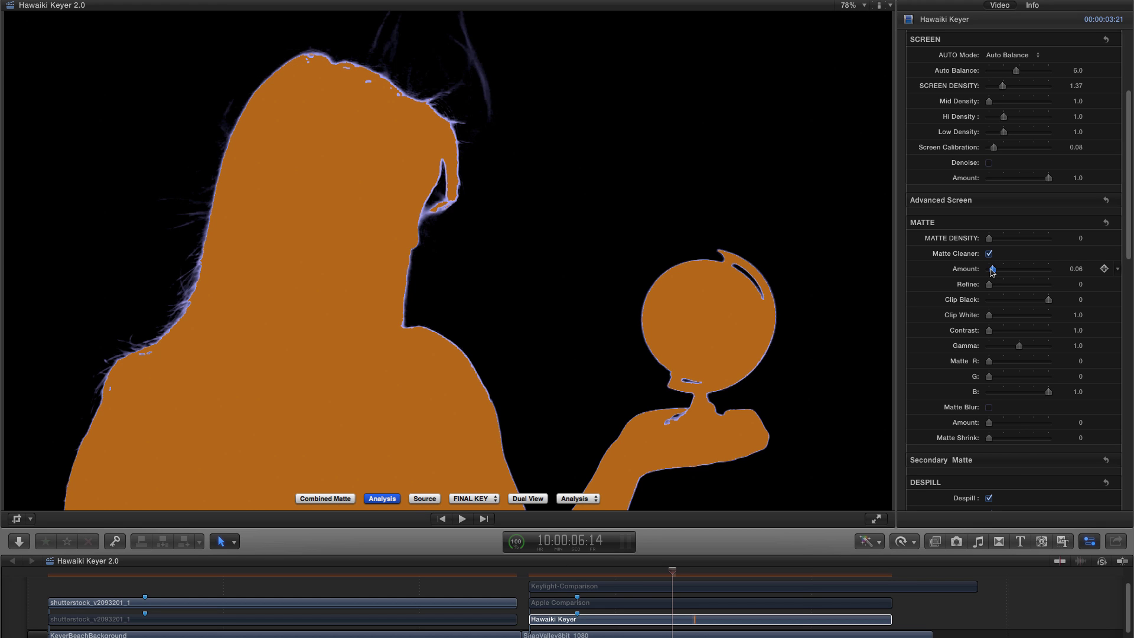
drag(991, 271, 1079, 272)
drag(988, 285, 1036, 287)
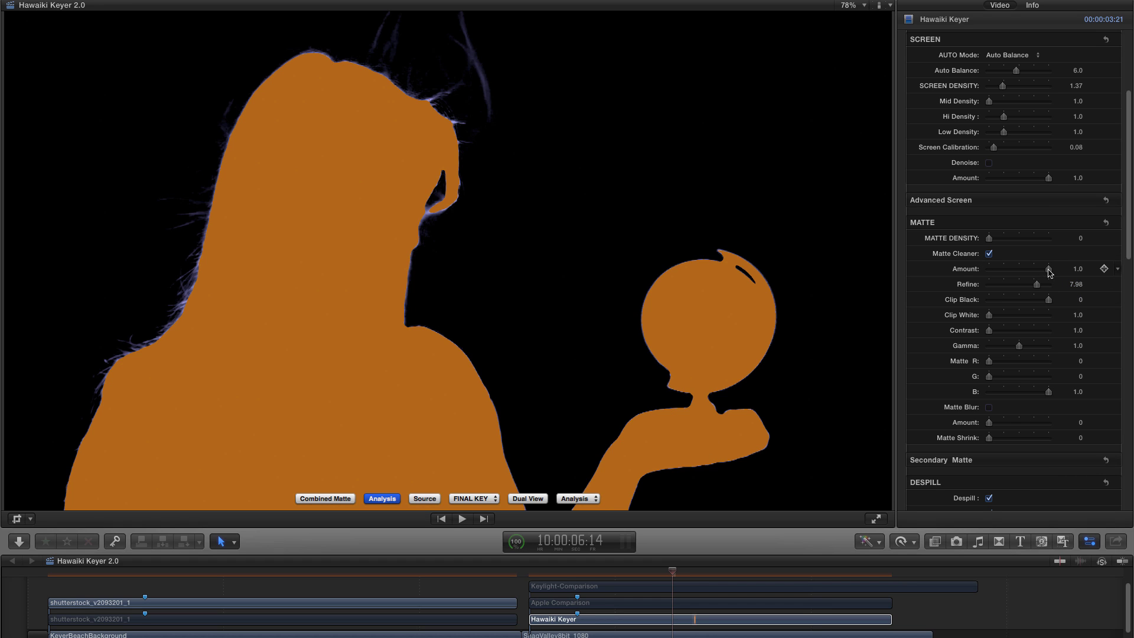
drag(1037, 284, 1001, 273)
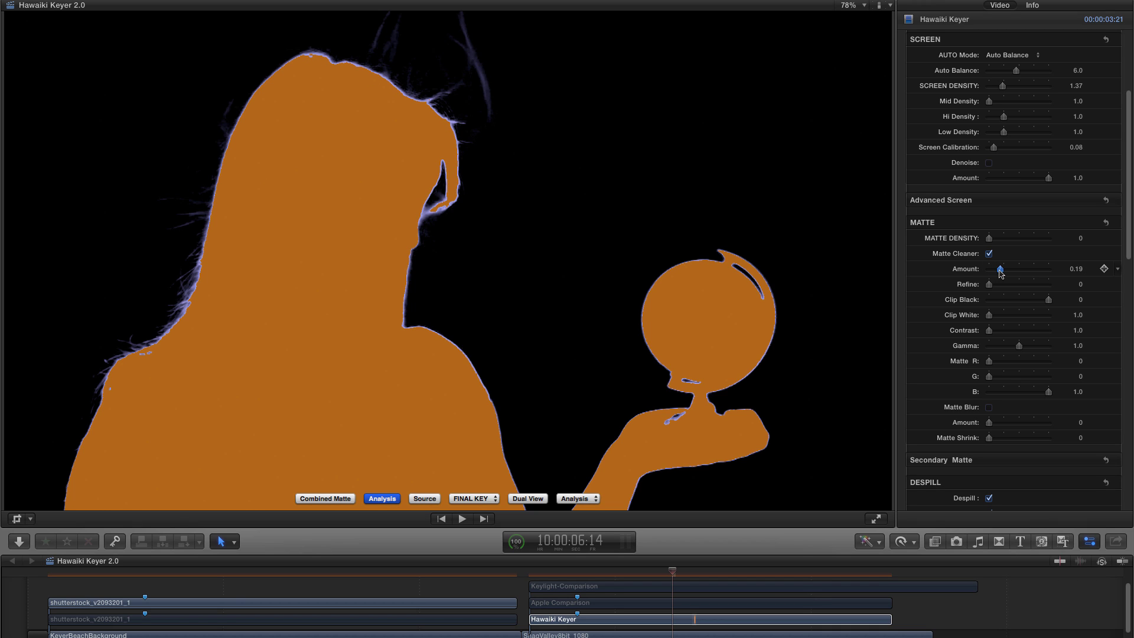
click(988, 254)
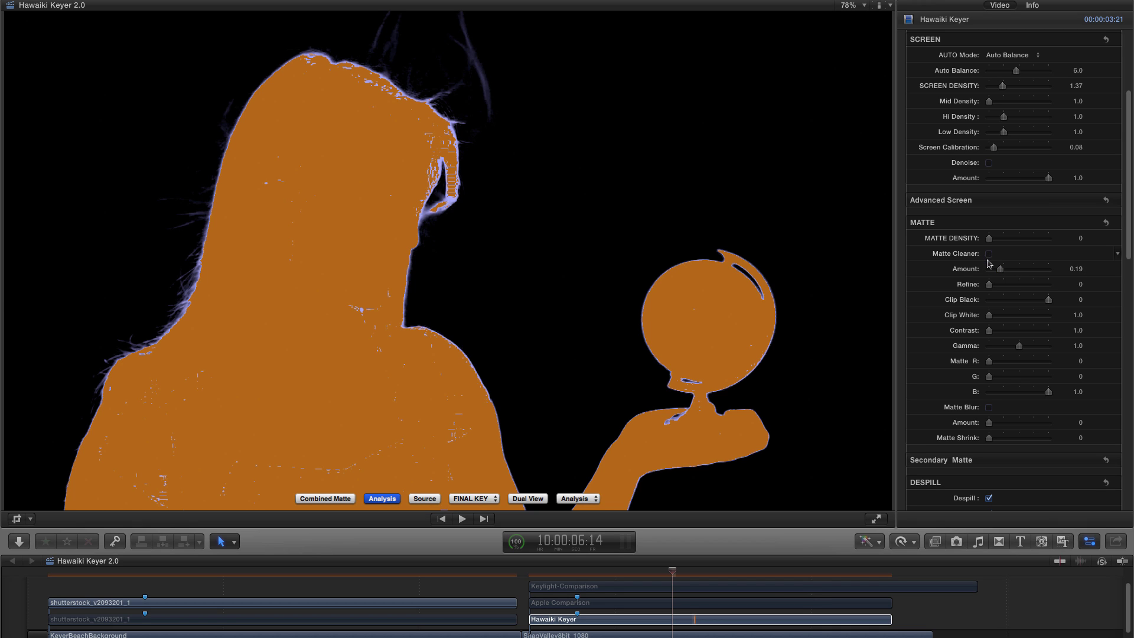
Reset the MATTE and SCREEN sections to defaults and show the Combined Matte in the viewer.
click(1106, 222)
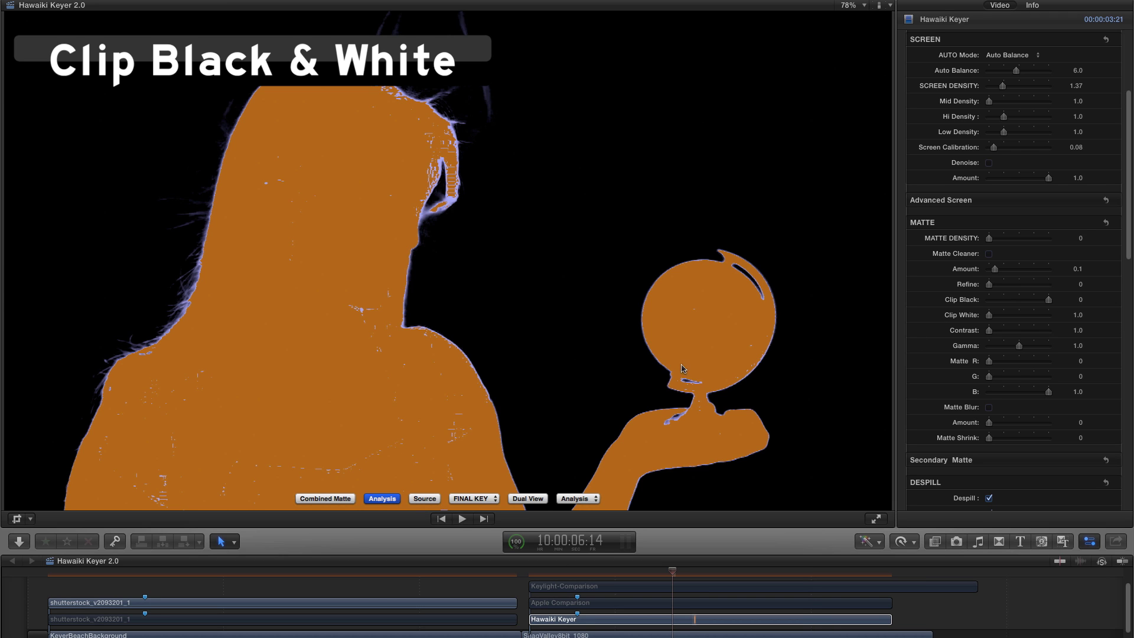
scroll(1121, 197, up, 5)
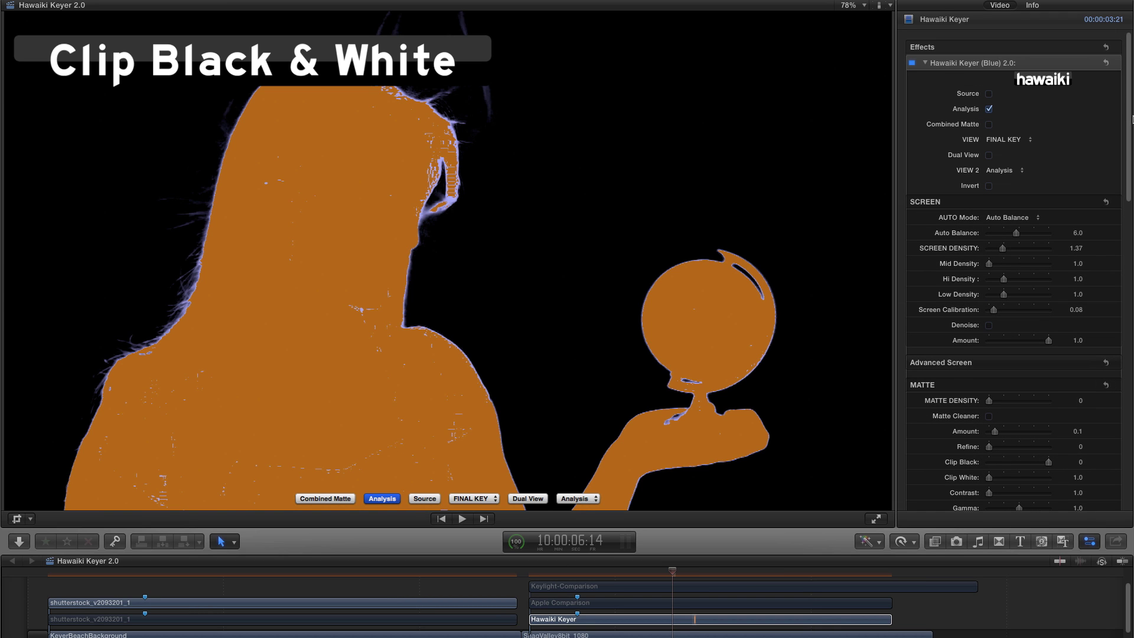
click(1106, 202)
click(382, 498)
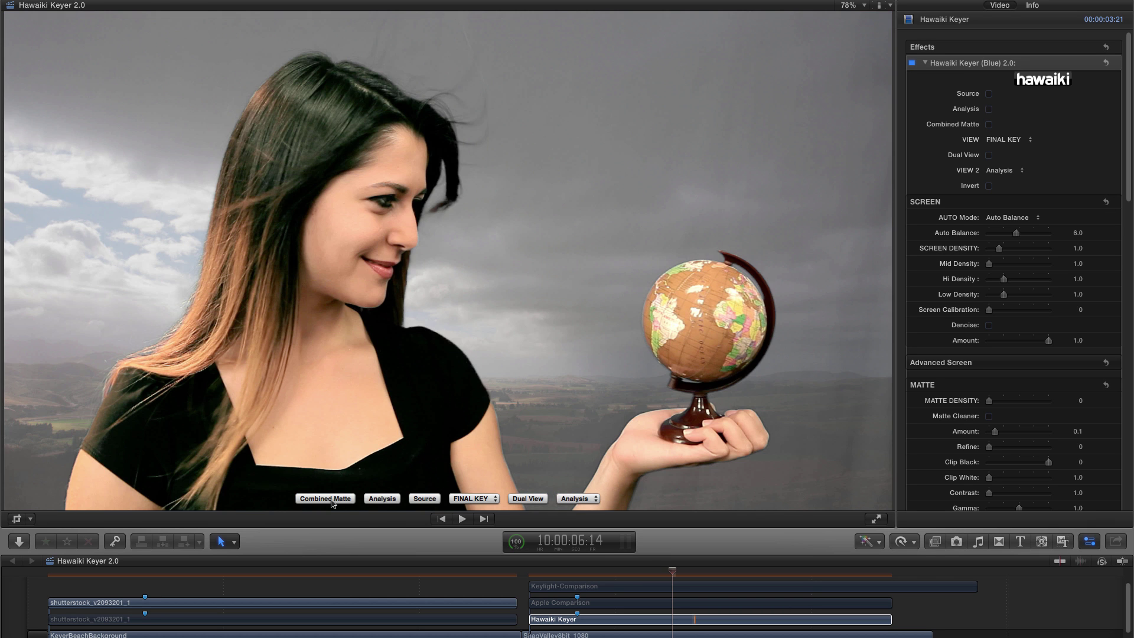
click(326, 499)
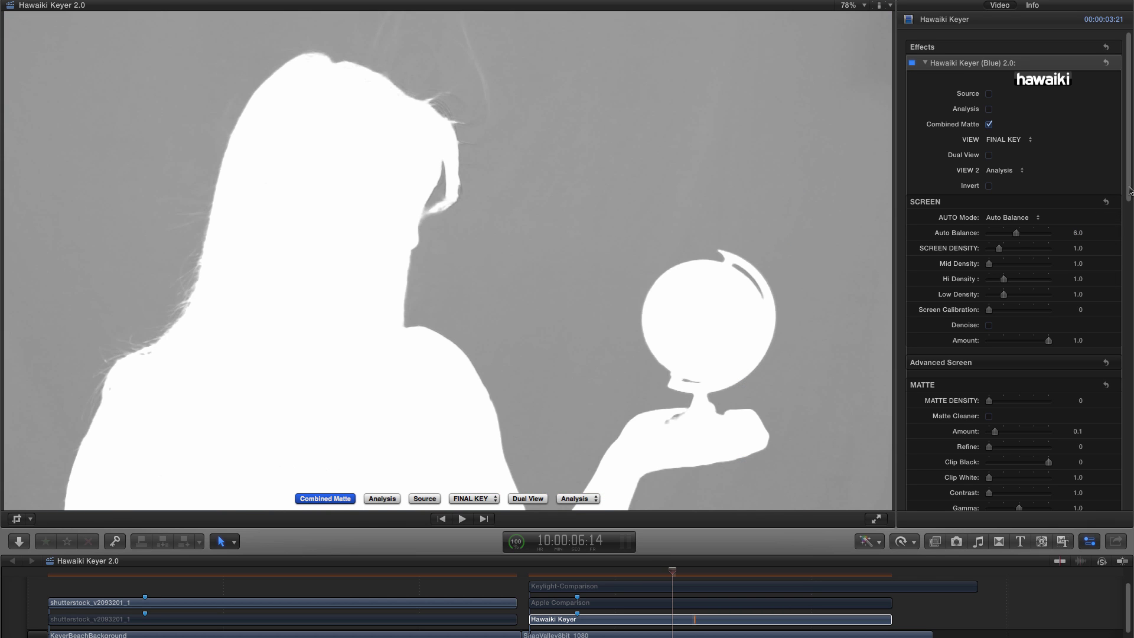
Try a lower Clip Black, return it to 0, and raise Clip White to 1.17.
scroll(1122, 272, down, 5)
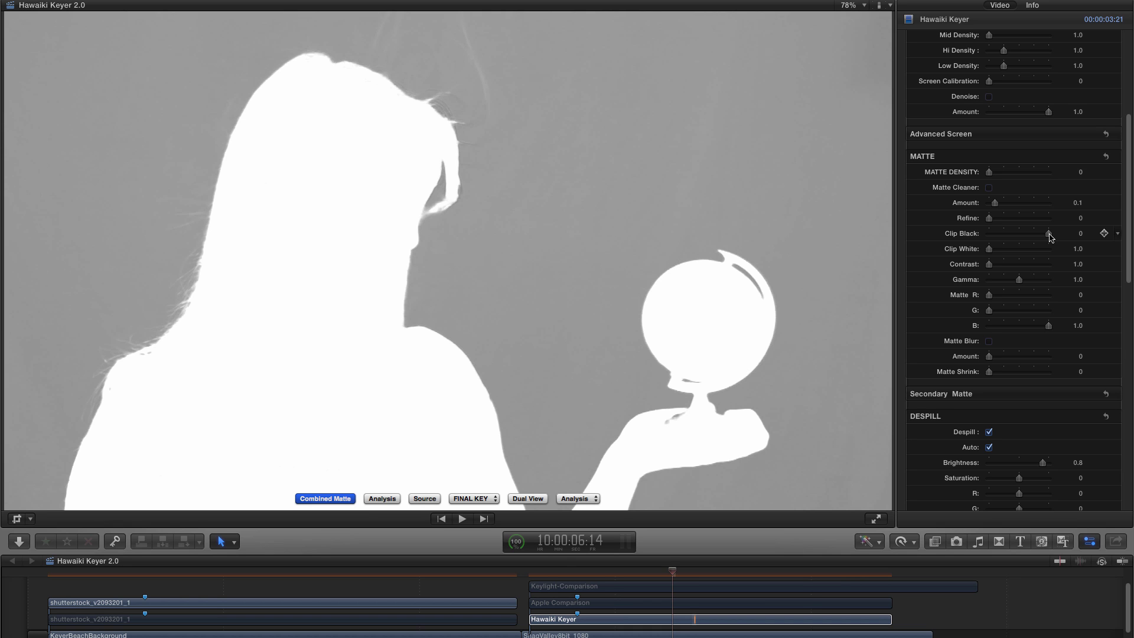
drag(1050, 235, 1044, 237)
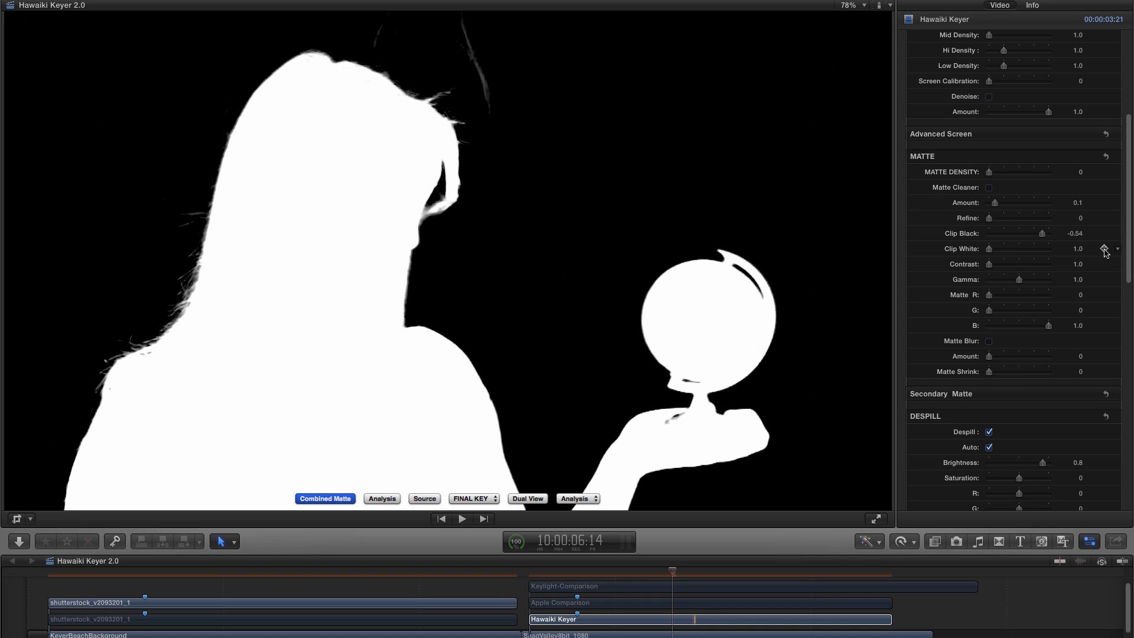
drag(1130, 264, 1129, 190)
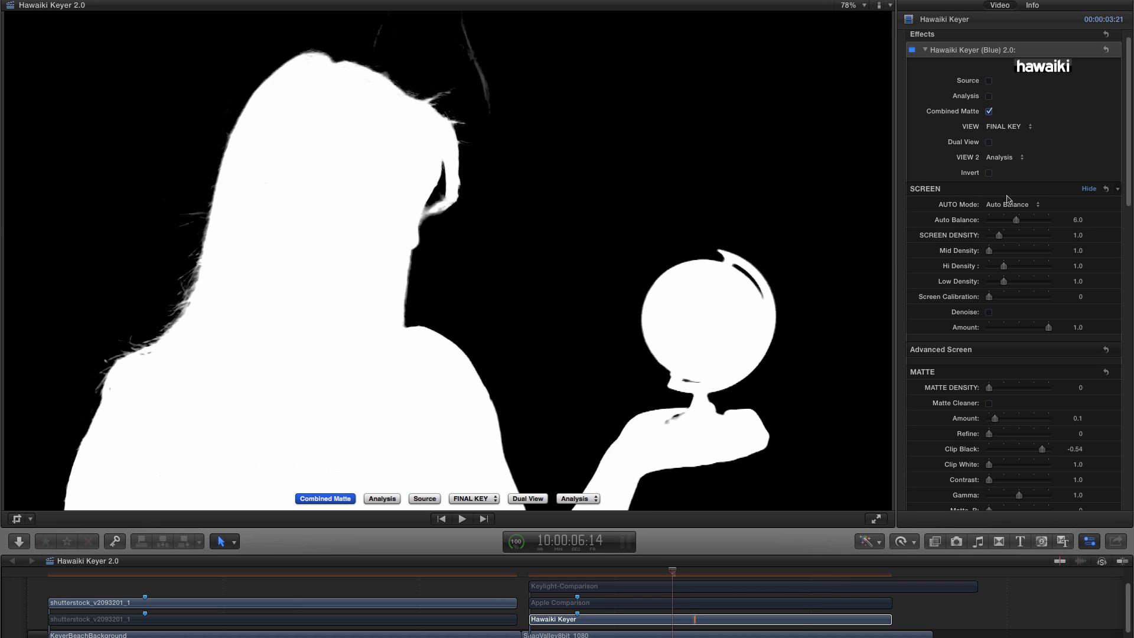
scroll(1128, 199, down, 1)
scroll(1128, 199, down, 3)
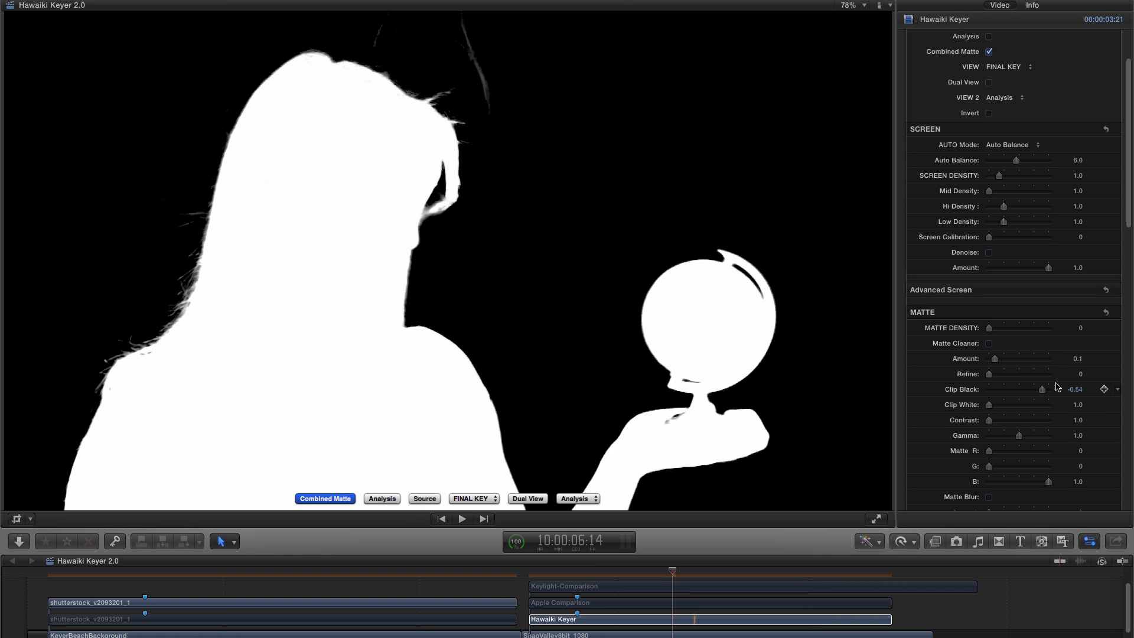
drag(1042, 389, 1057, 390)
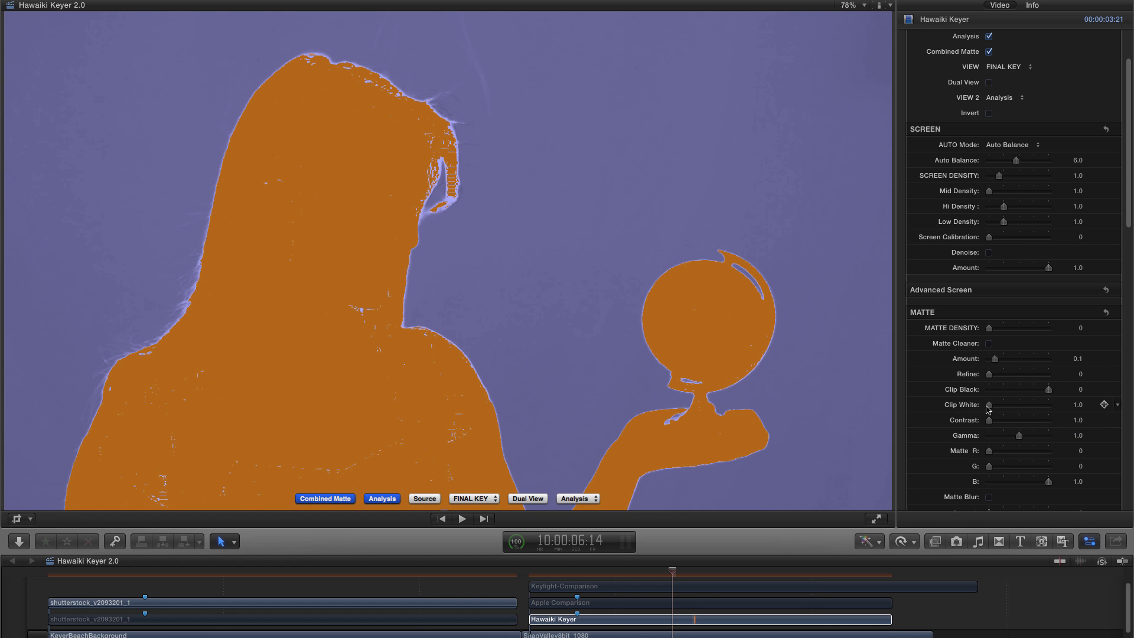
drag(989, 407, 992, 407)
scroll(935, 385, down, 5)
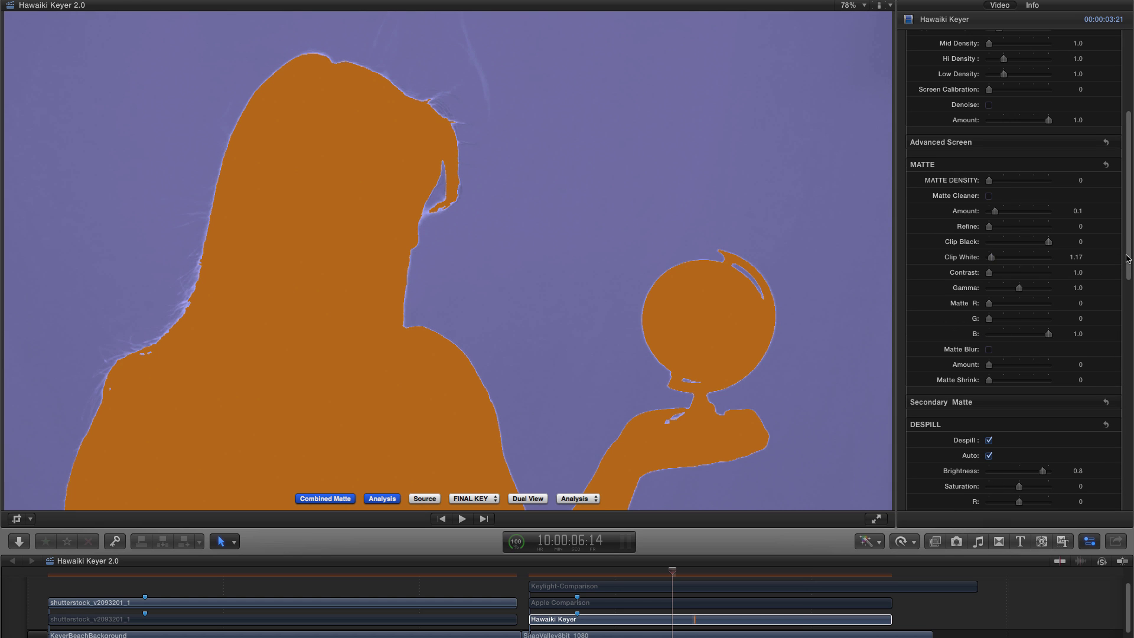
drag(1128, 260, 1130, 181)
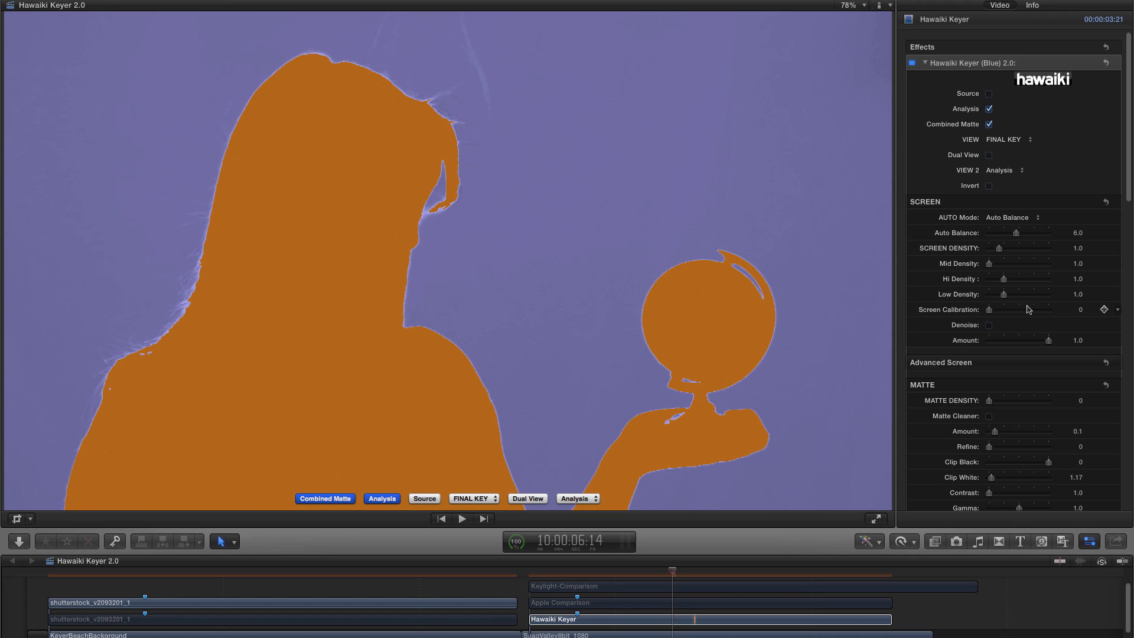
Set the AUTO screen balance mode to Off, then reopen its mode choices.
click(1011, 220)
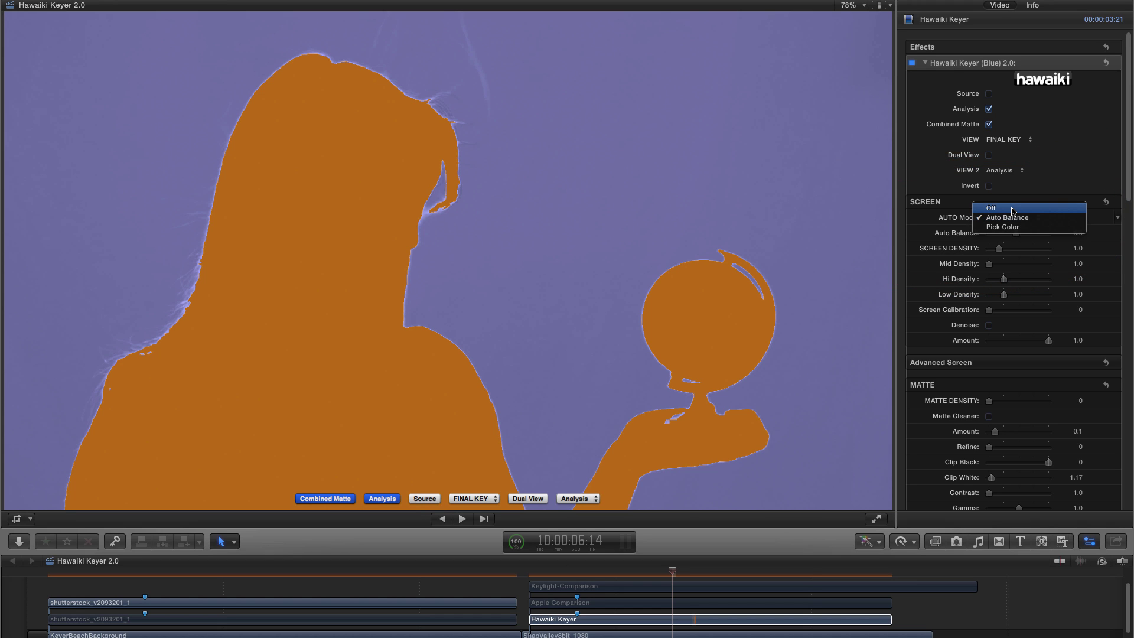
click(1011, 211)
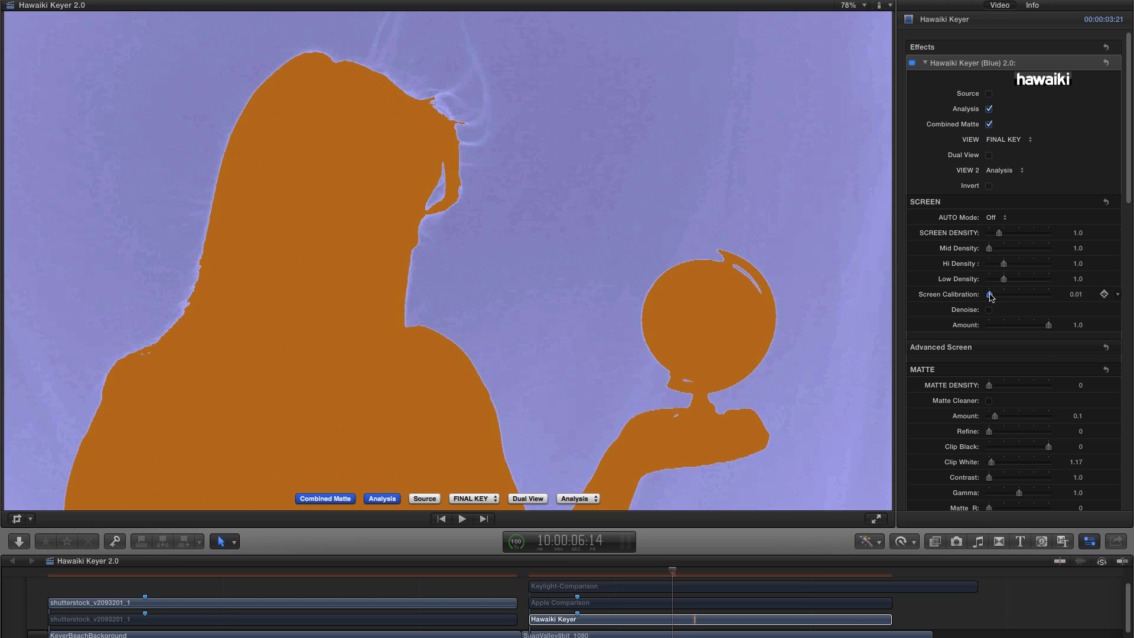
click(1003, 217)
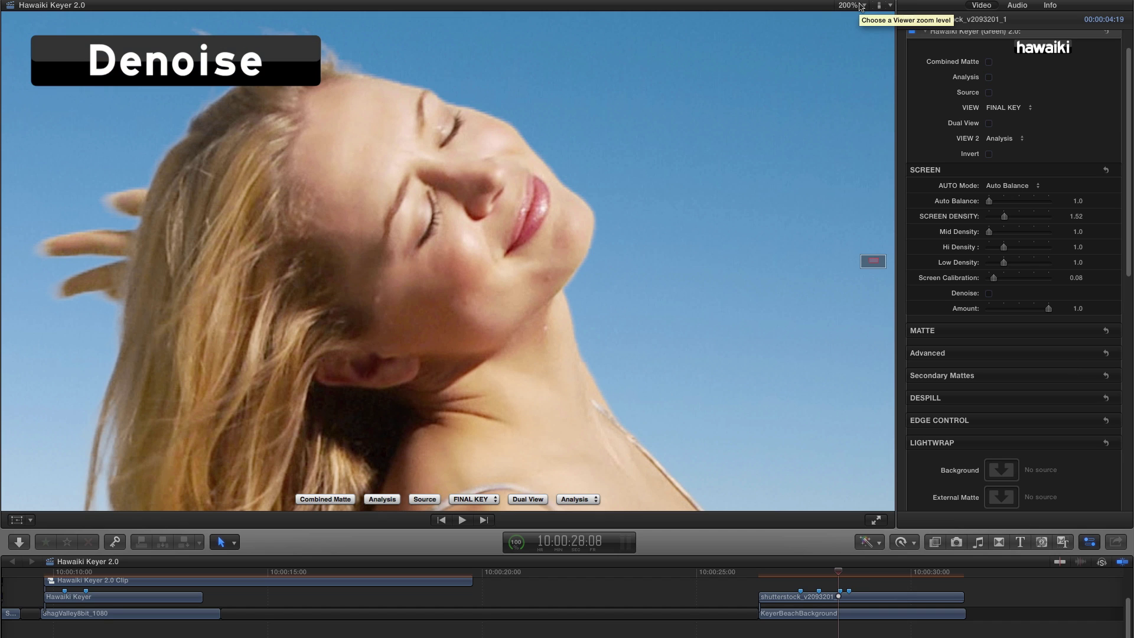
Show the Analysis matte, compare Denoise on and off, and adjust the Denoise Amount.
click(988, 77)
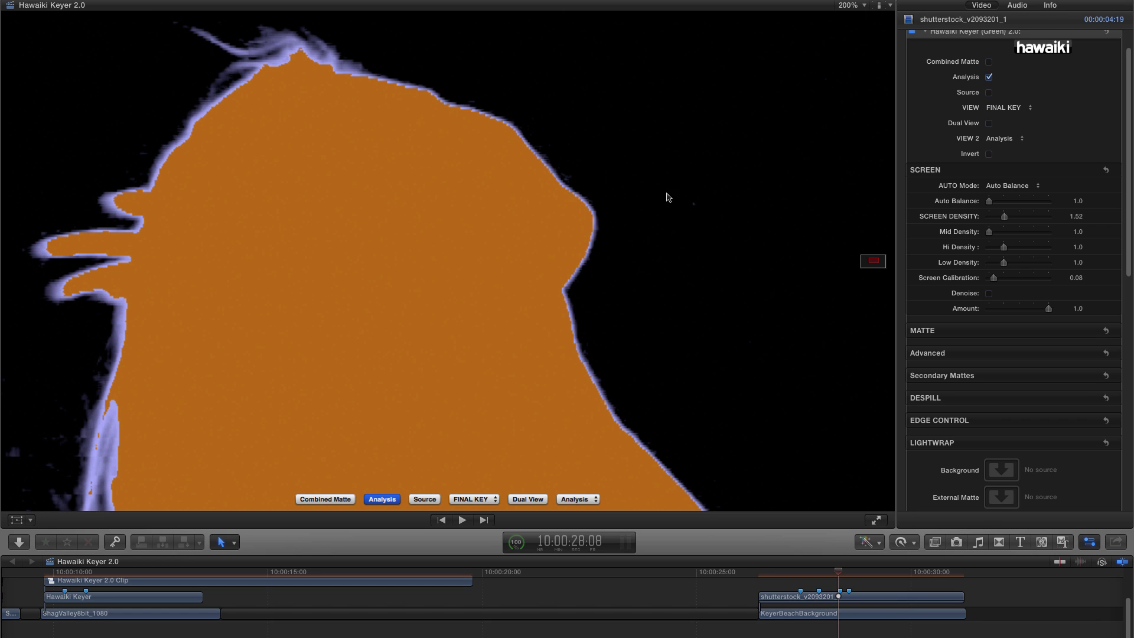
click(989, 294)
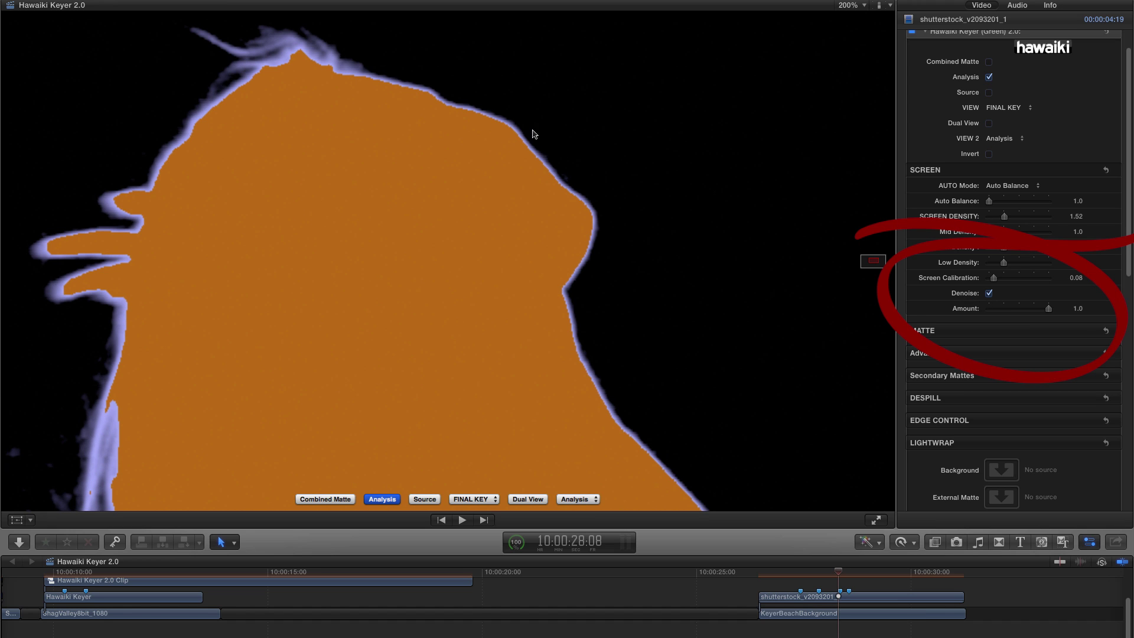
click(989, 293)
click(989, 293)
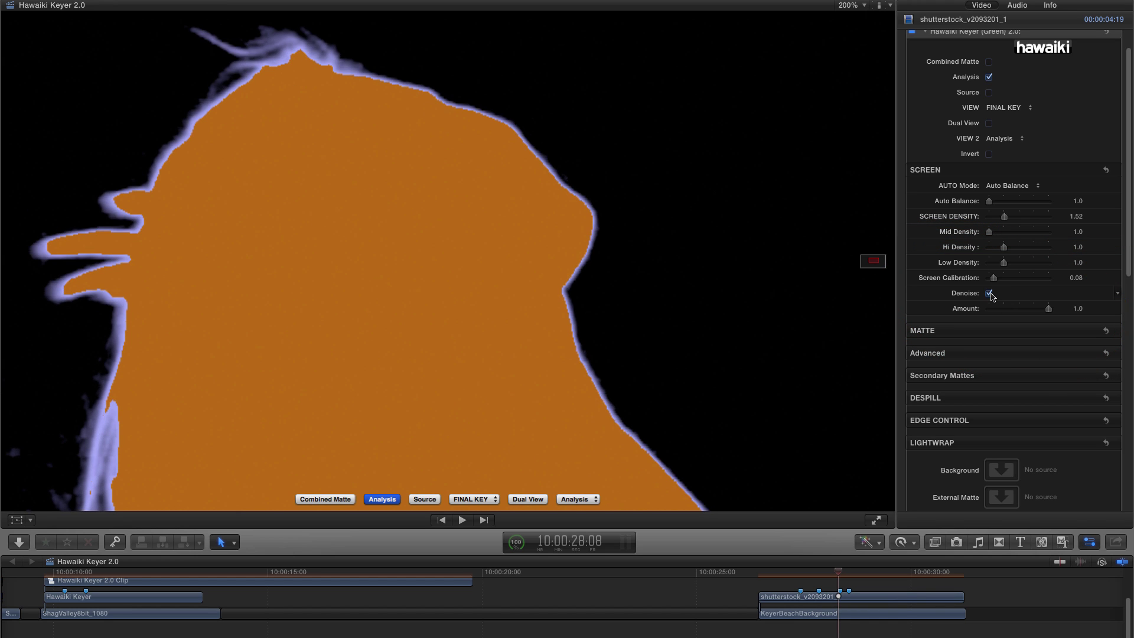
mouse_move(1048, 308)
mouse_down()
mouse_move(982, 313)
mouse_move(1048, 313)
mouse_up()
Try YUV denoising, then switch Denoise Type to RGB and lower the B and R channel amounts.
scroll(1096, 308, down, 2)
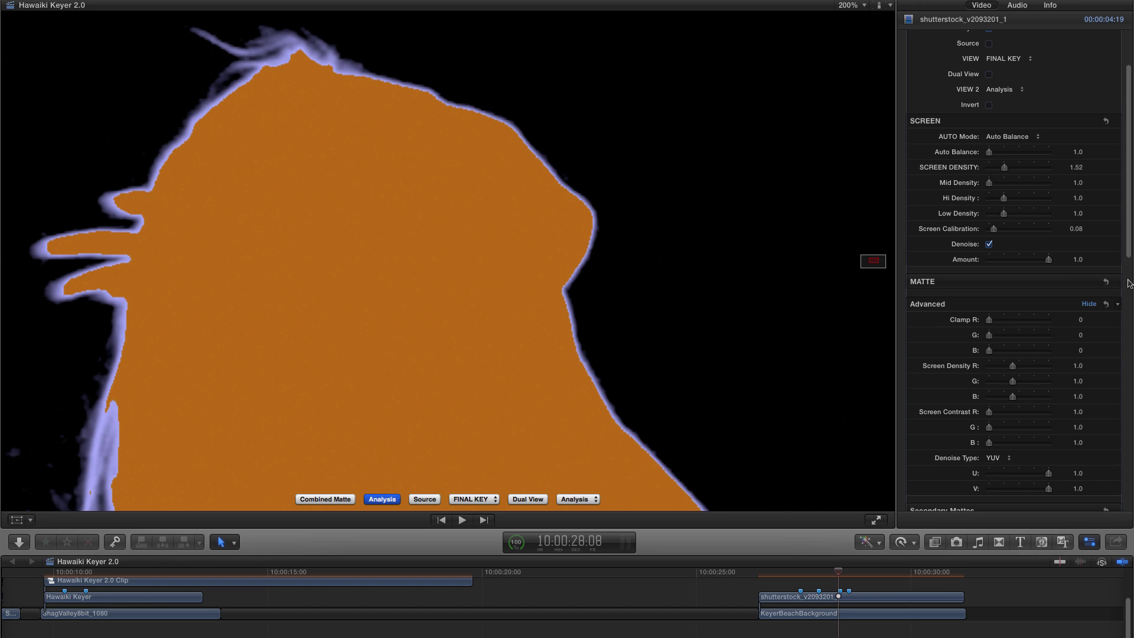
scroll(1129, 248, down, 5)
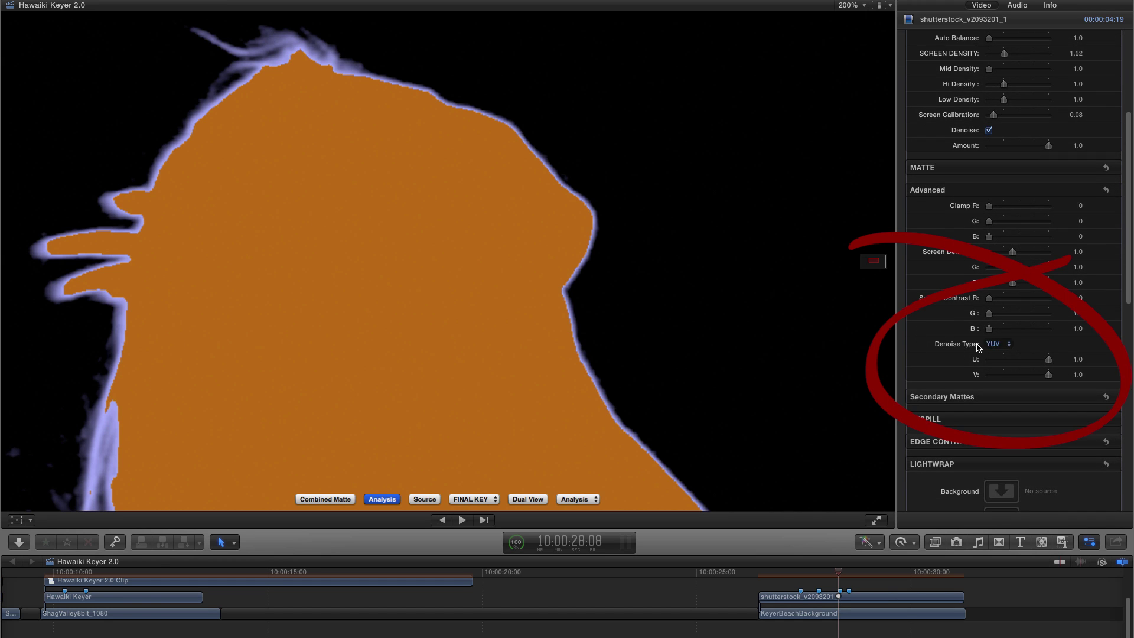
click(995, 345)
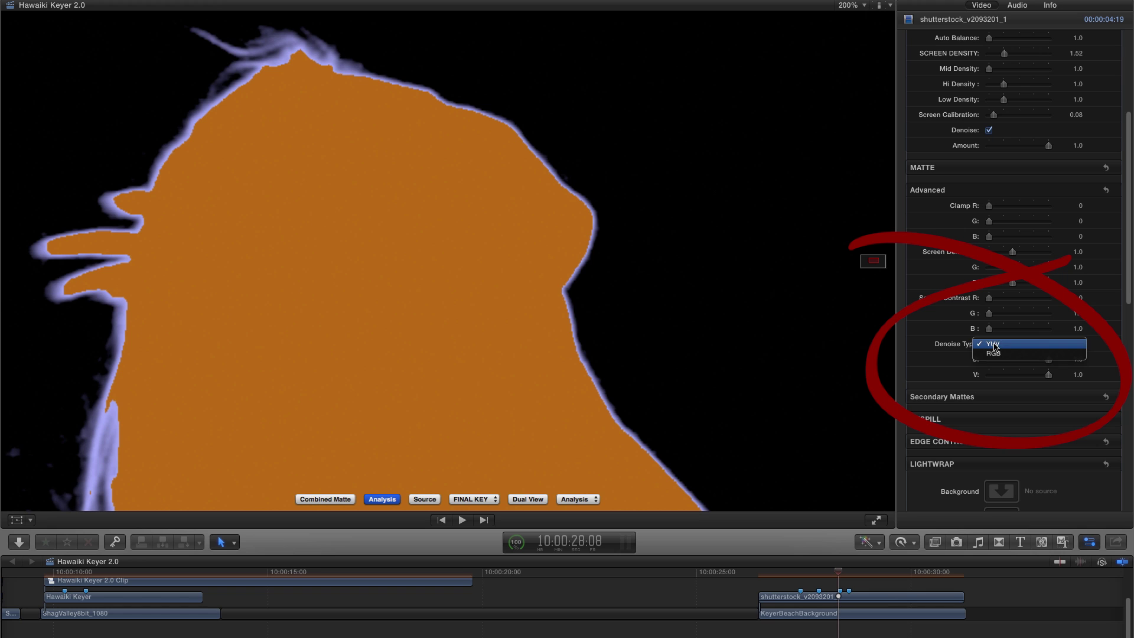
click(919, 340)
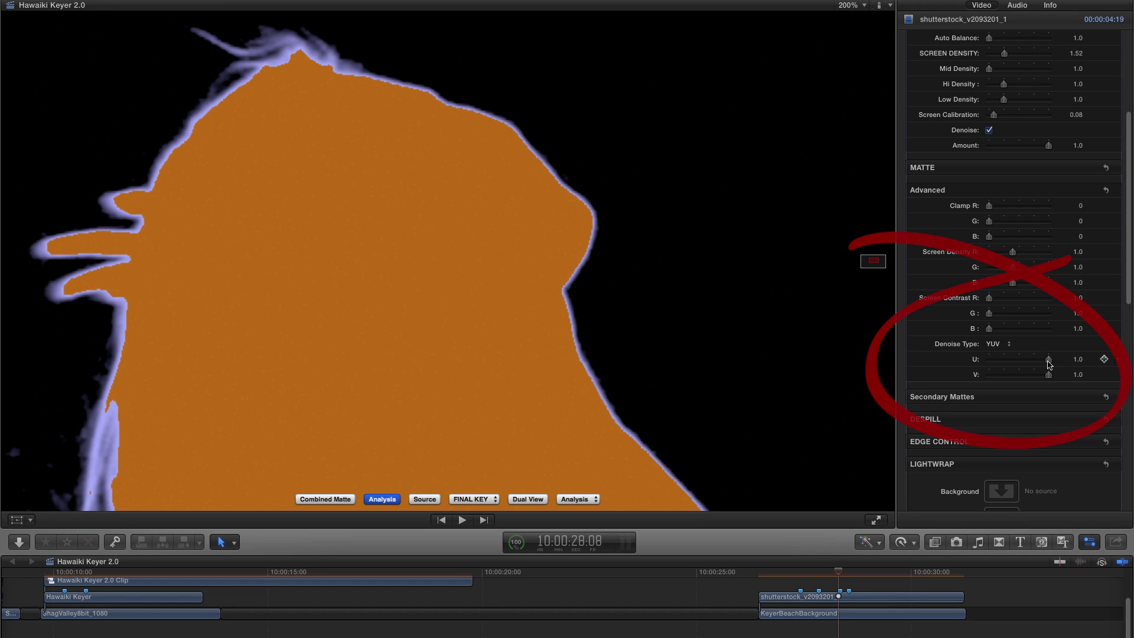
drag(1048, 359, 953, 357)
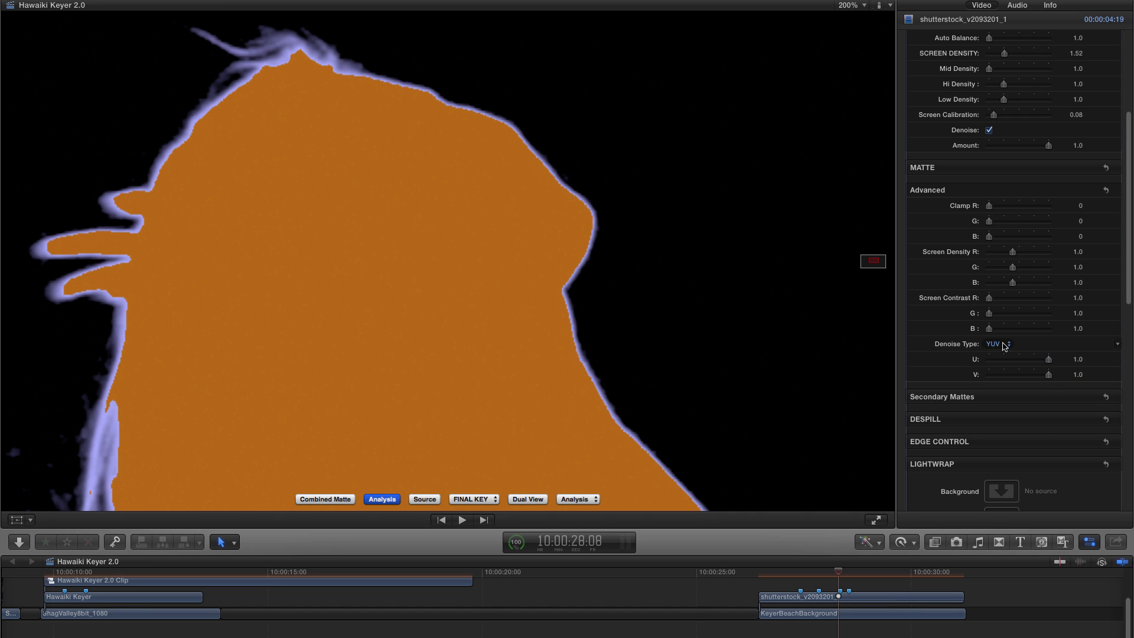
click(995, 344)
click(994, 354)
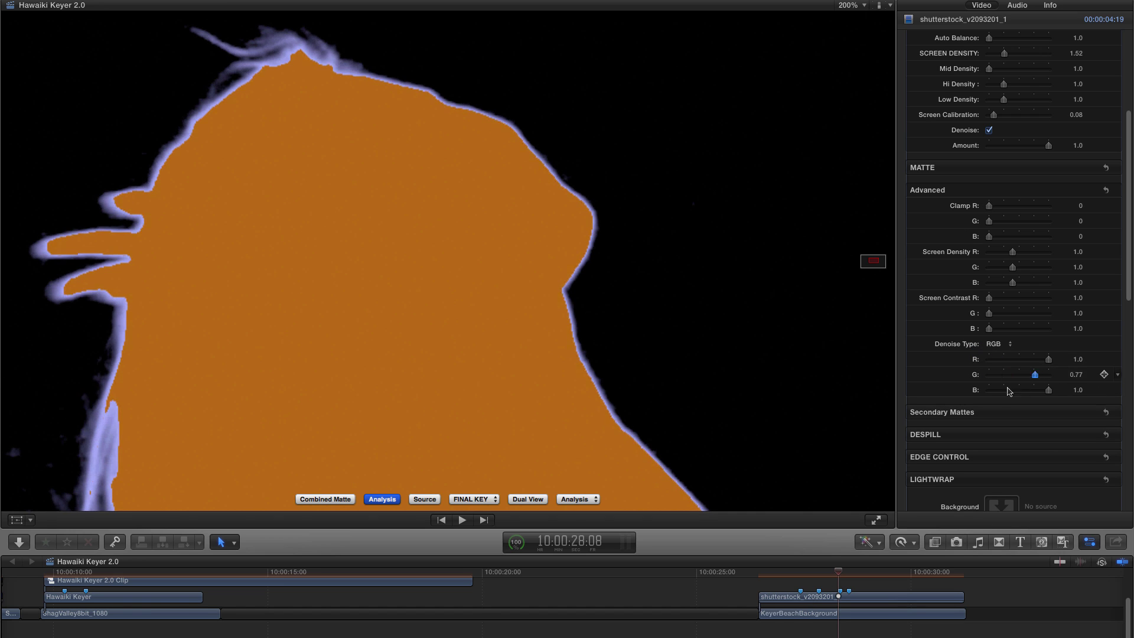
drag(1049, 391, 968, 392)
drag(1048, 359, 963, 356)
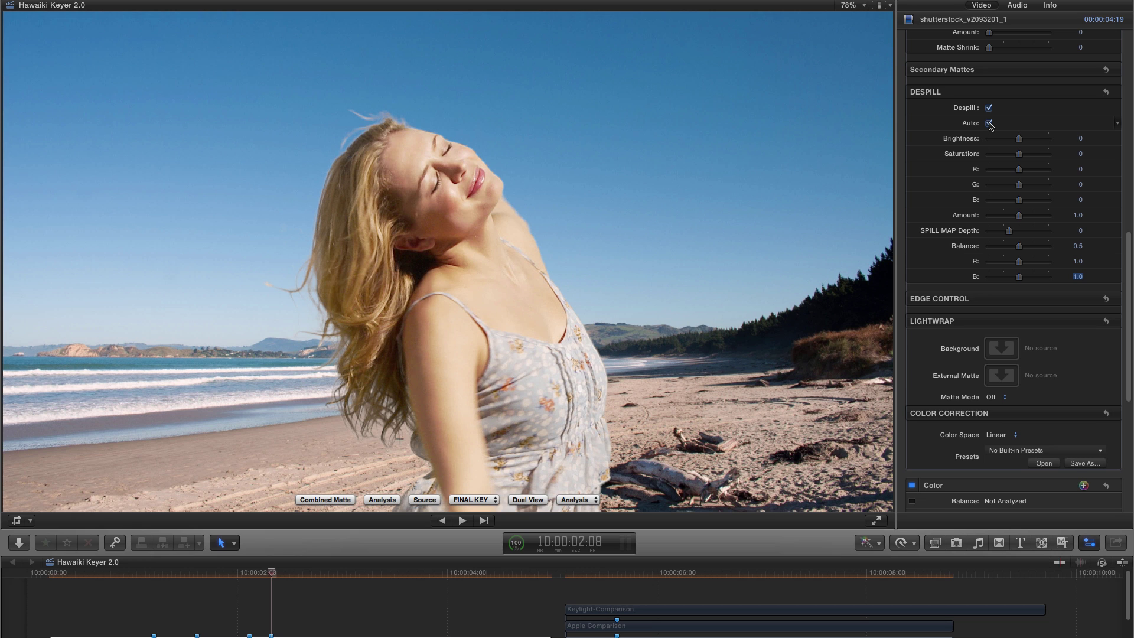
Switch the viewer to the Despill view and compare it against the green-screen Source.
click(483, 502)
click(476, 570)
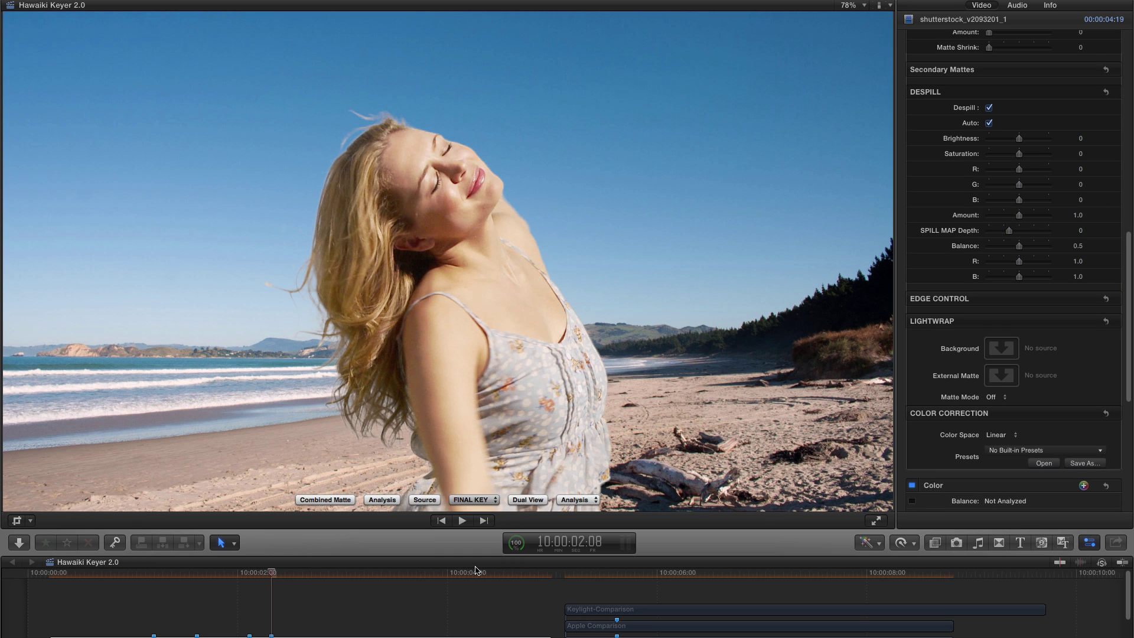
click(431, 499)
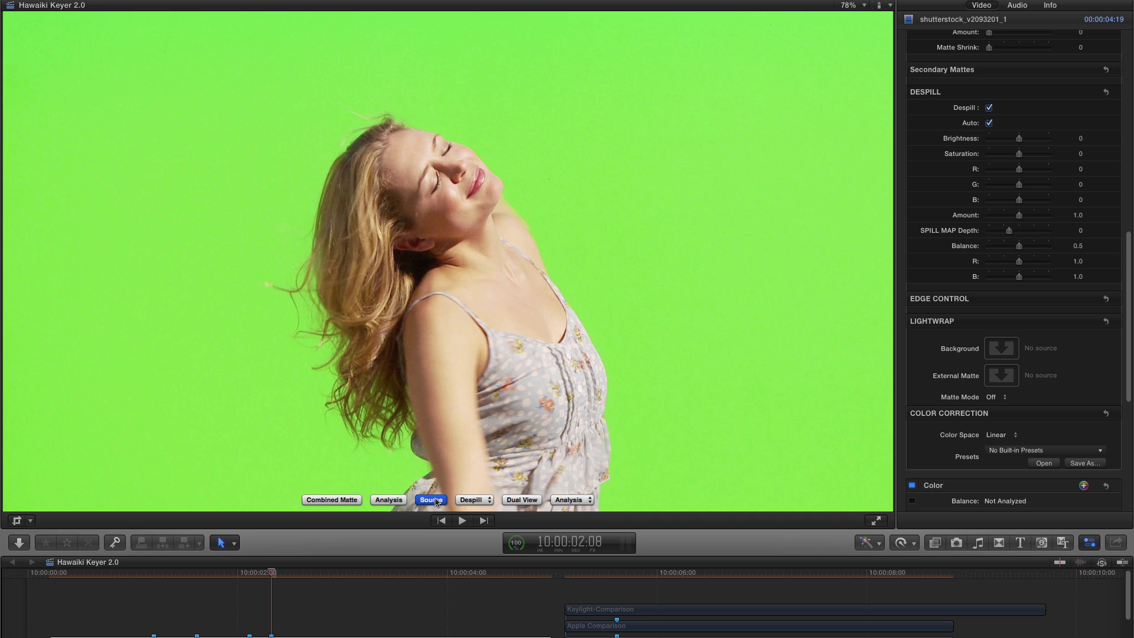
click(431, 499)
click(431, 500)
click(435, 500)
click(435, 500)
click(435, 500)
click(435, 501)
click(435, 500)
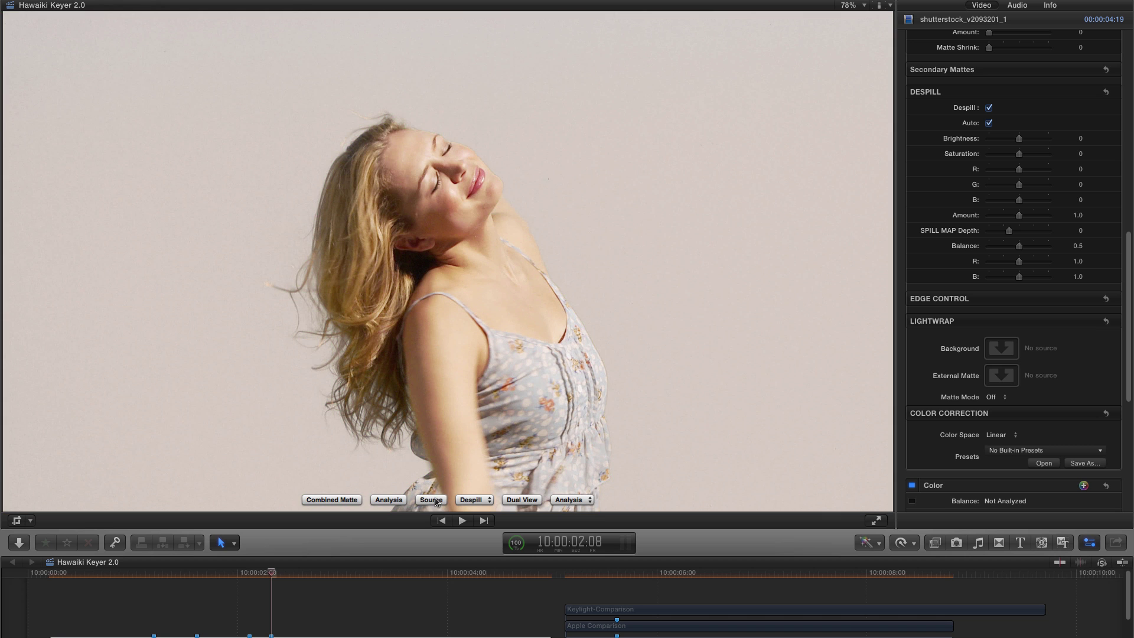
Turn off Auto despill, compare the manual despill with the source, then return to FINAL KEY.
click(988, 123)
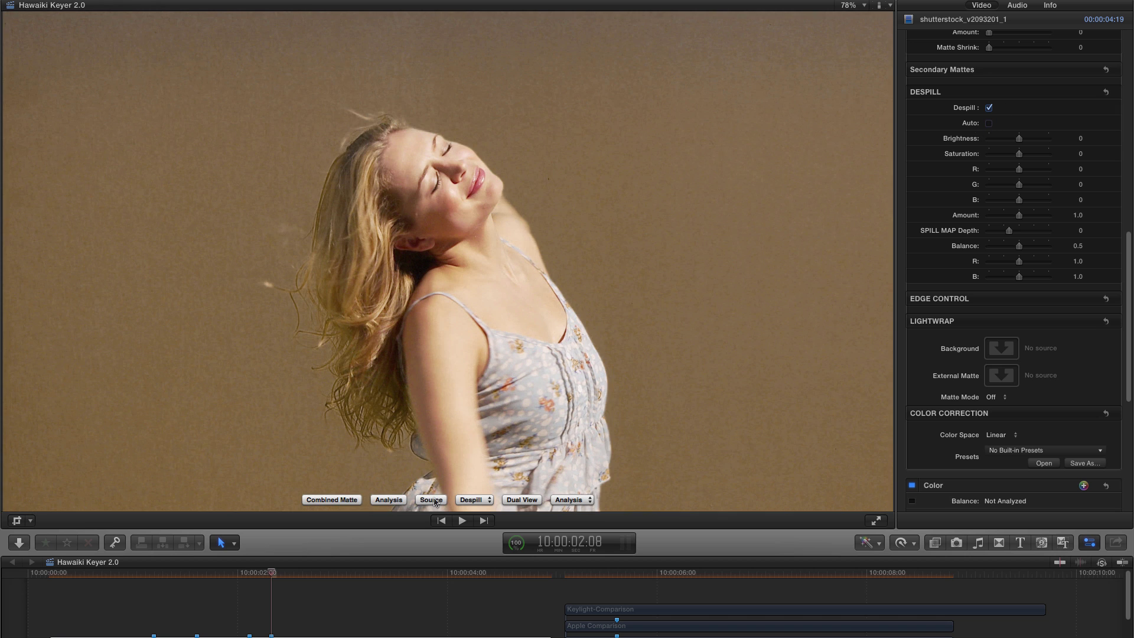
click(435, 500)
click(435, 500)
click(435, 500)
click(435, 500)
click(435, 500)
click(435, 500)
click(474, 499)
click(483, 439)
click(850, 6)
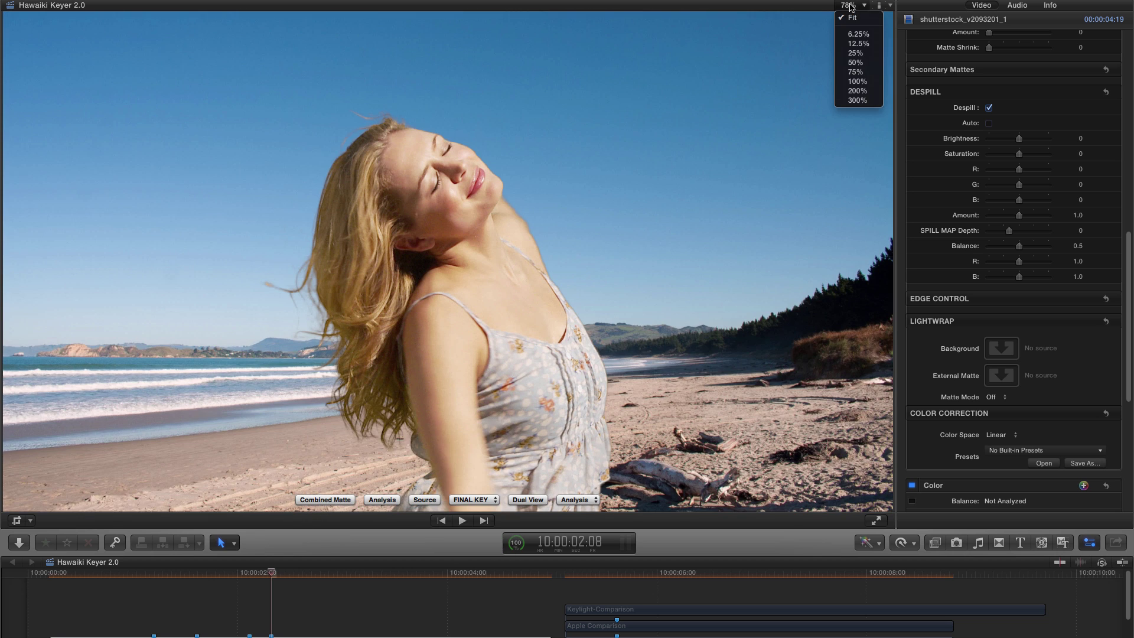
Zoom the viewer to 200%, try brighter despill, reset Brightness to 0, and re-enable Auto despill.
click(856, 90)
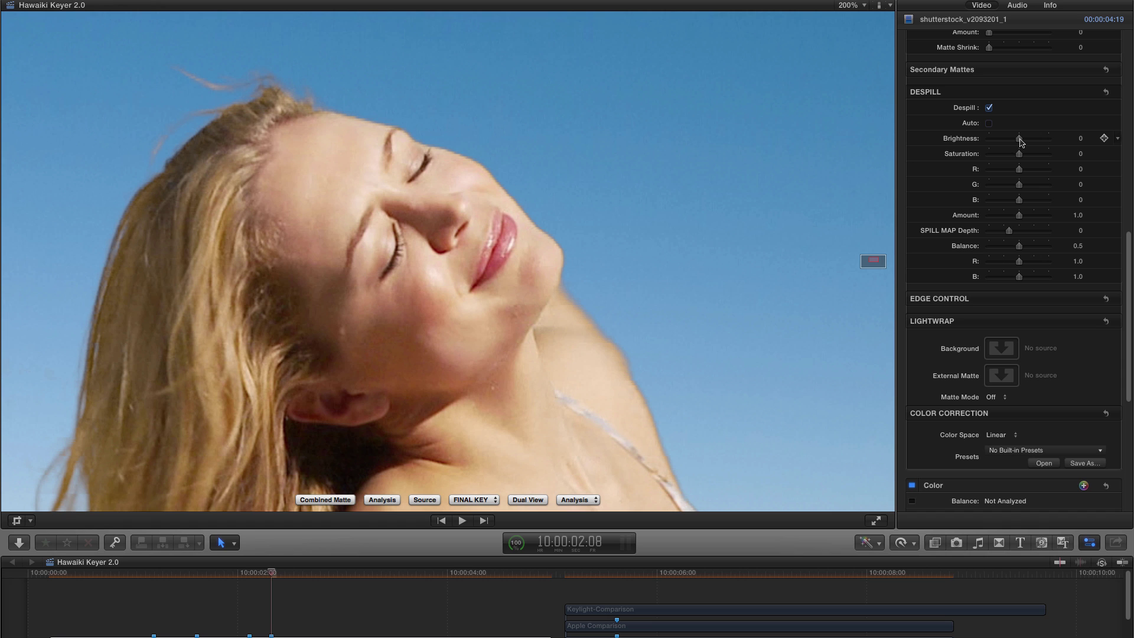
drag(1020, 142, 1031, 136)
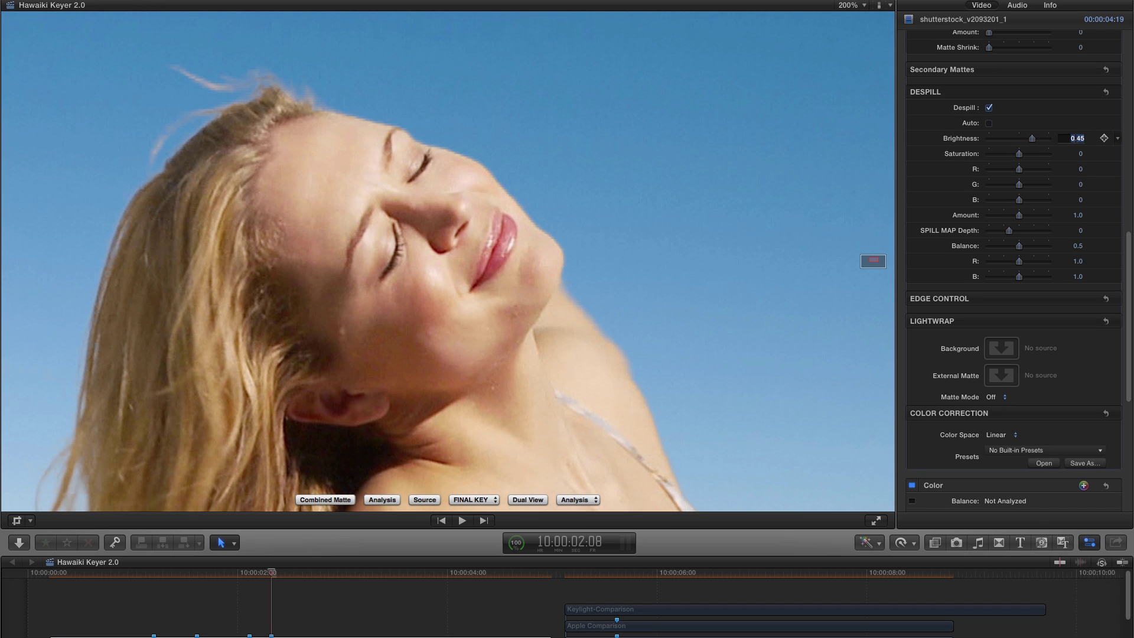
click(1076, 138)
text(0)
key(Return)
click(989, 124)
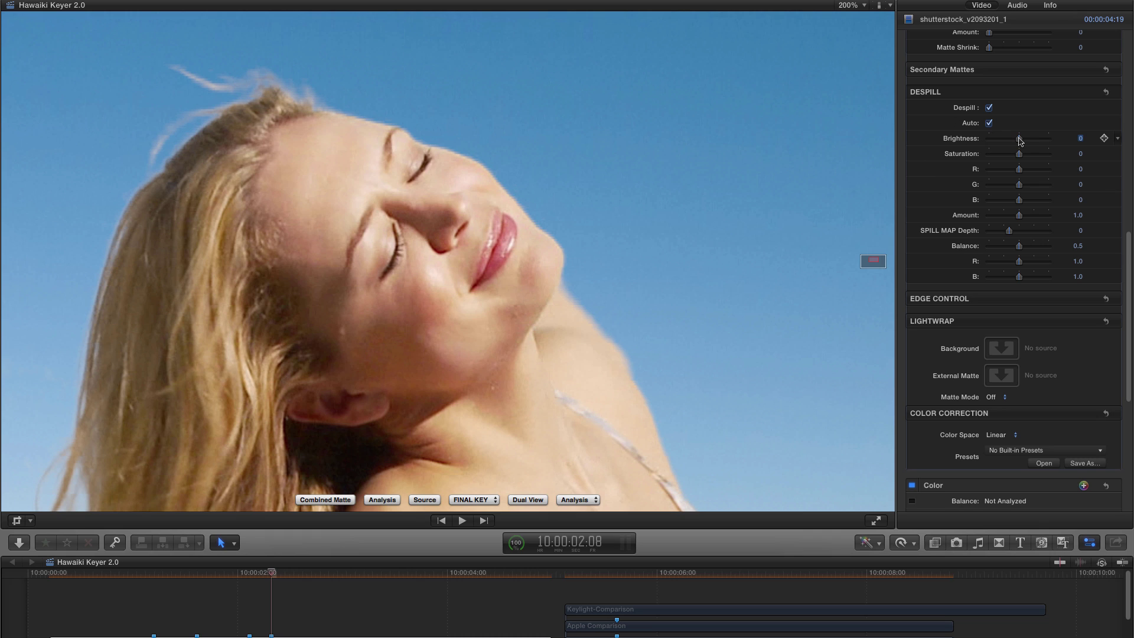
Try darker despill Brightness, then set it back to 0.
drag(1020, 142, 1006, 143)
click(1074, 138)
text(0)
key(Return)
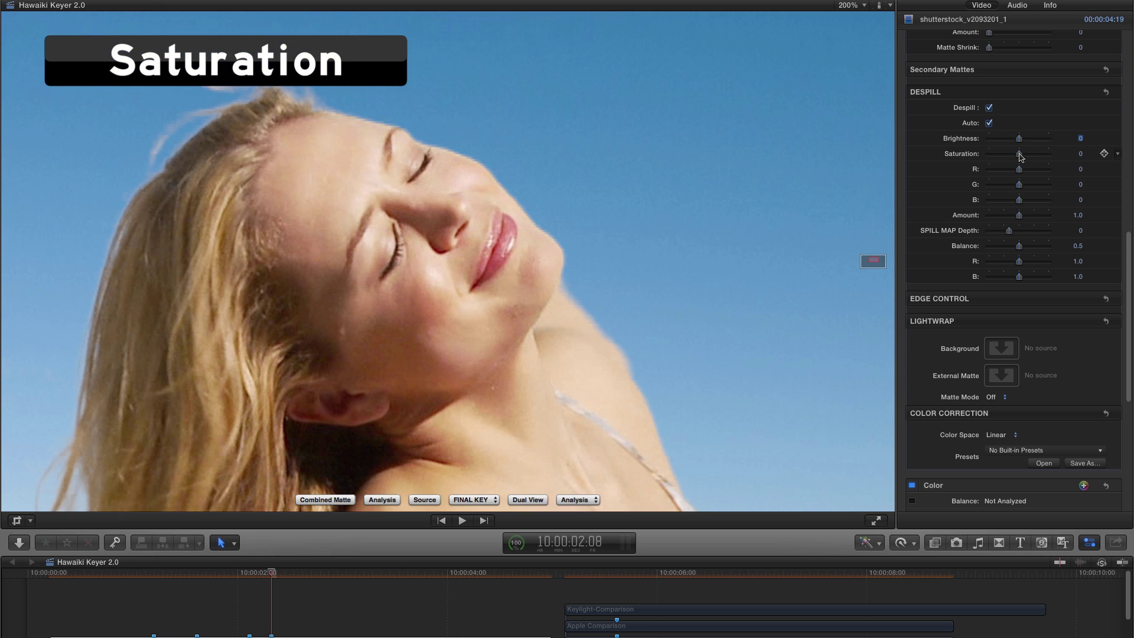
Lower despill Saturation, raise despill B to 0.03, and set Balance B to about 1.3.
mouse_move(1020, 155)
mouse_down()
mouse_move(981, 155)
mouse_move(1051, 158)
mouse_move(1018, 157)
mouse_up()
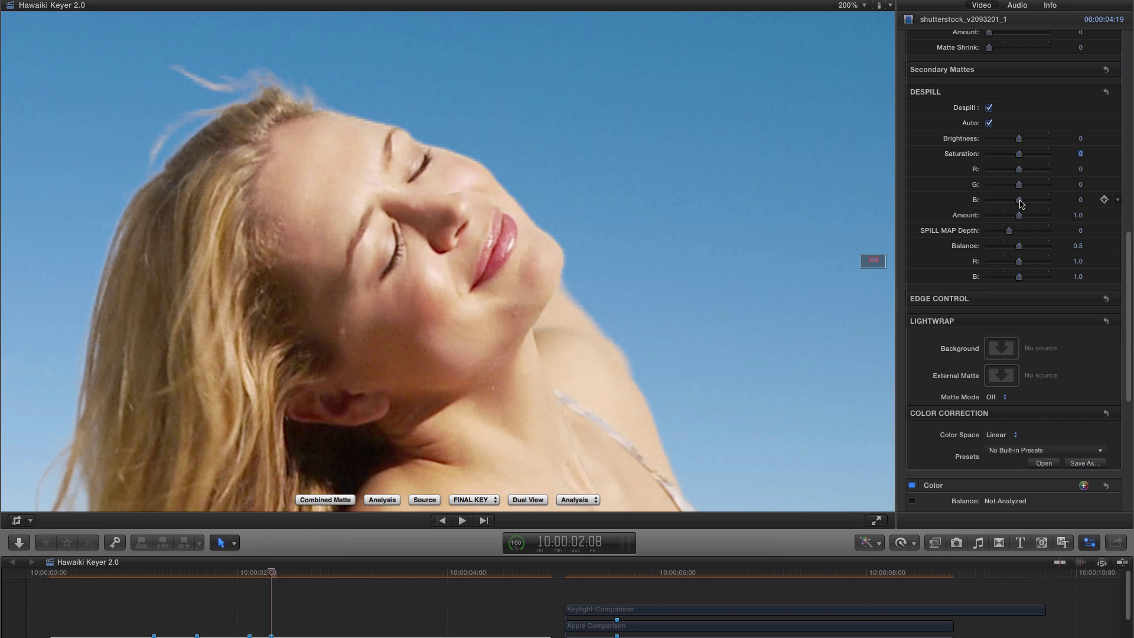
mouse_move(1021, 204)
mouse_down()
mouse_move(1050, 204)
mouse_move(1008, 206)
mouse_move(1051, 207)
mouse_move(990, 207)
mouse_move(1035, 206)
mouse_move(1022, 207)
mouse_up()
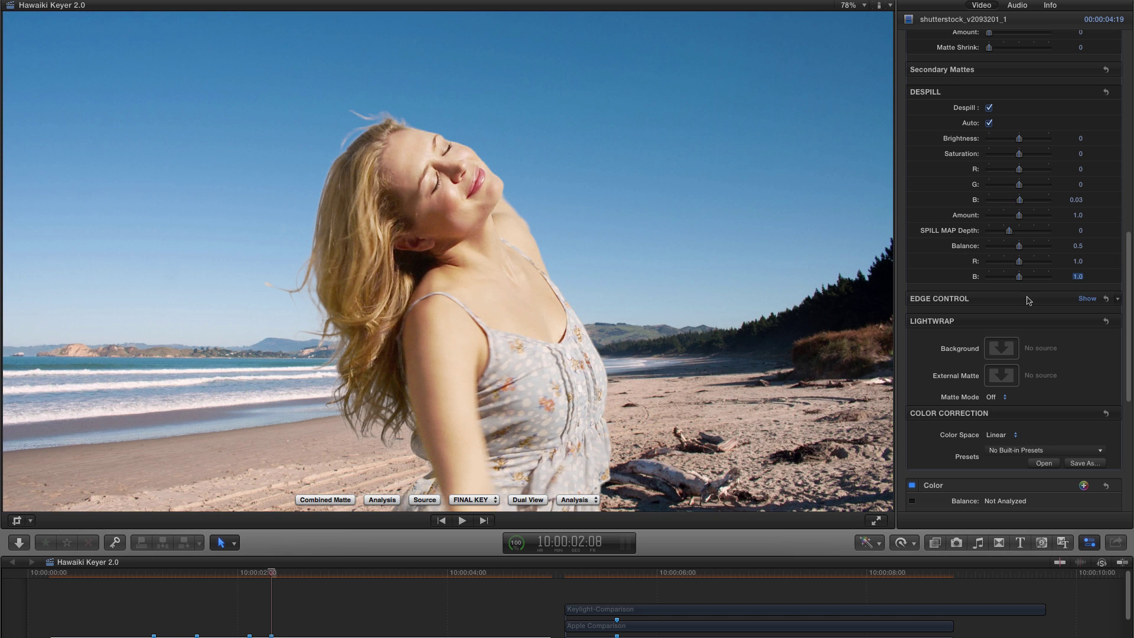
drag(1018, 276, 1030, 278)
drag(1030, 279, 1028, 280)
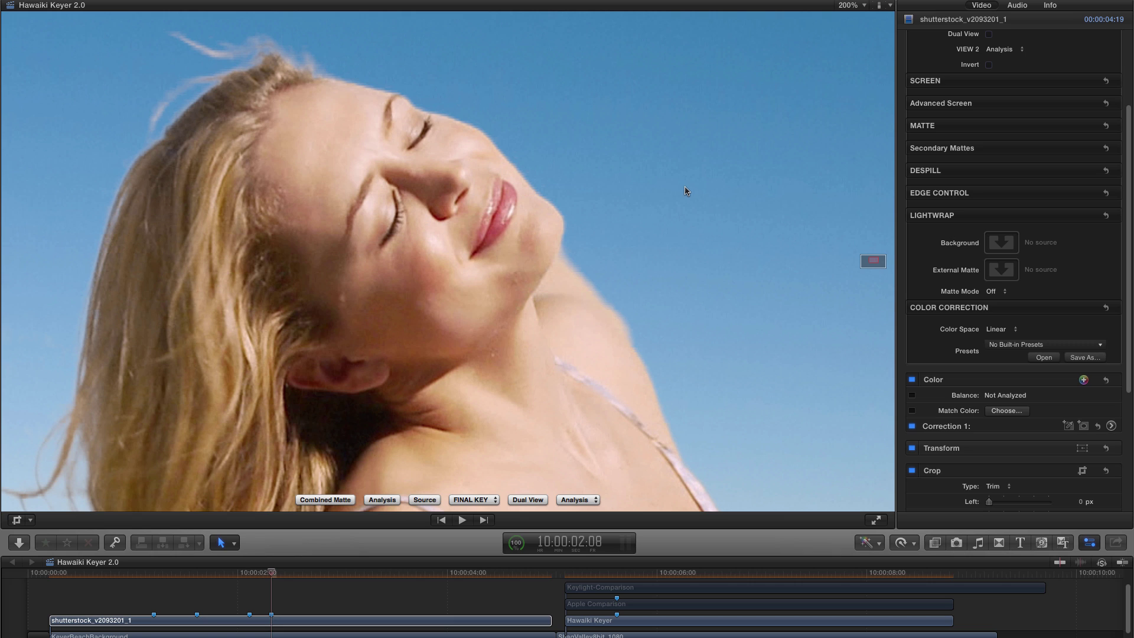
Expand and enable Edge Control, then adjust its Width, Brightness, Saturation and B values.
click(1089, 193)
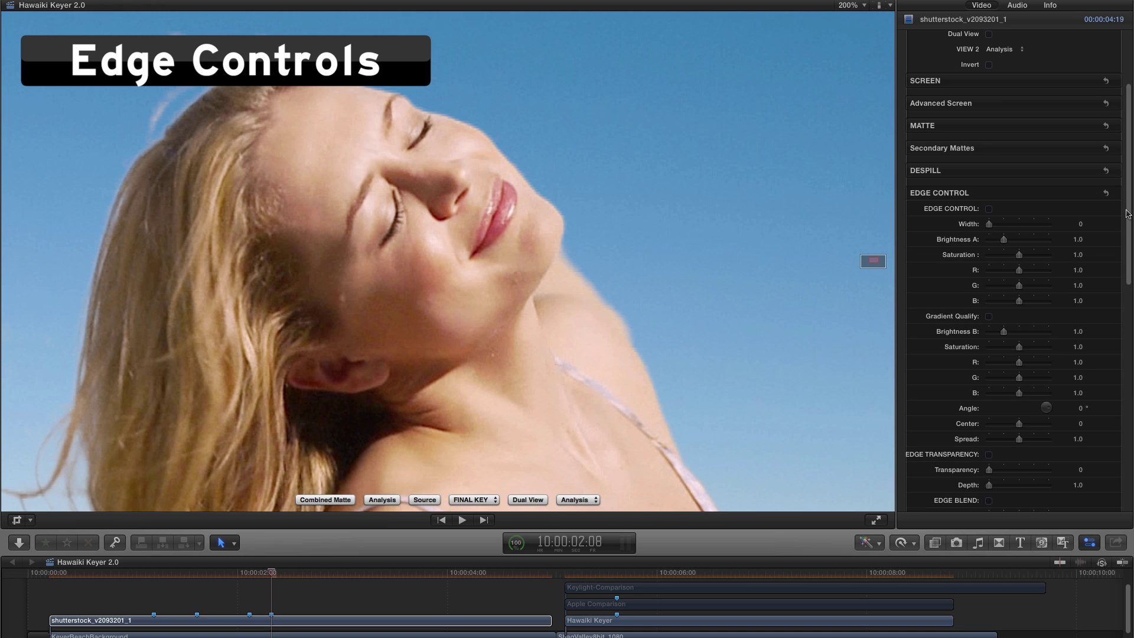
drag(1128, 213, 1128, 273)
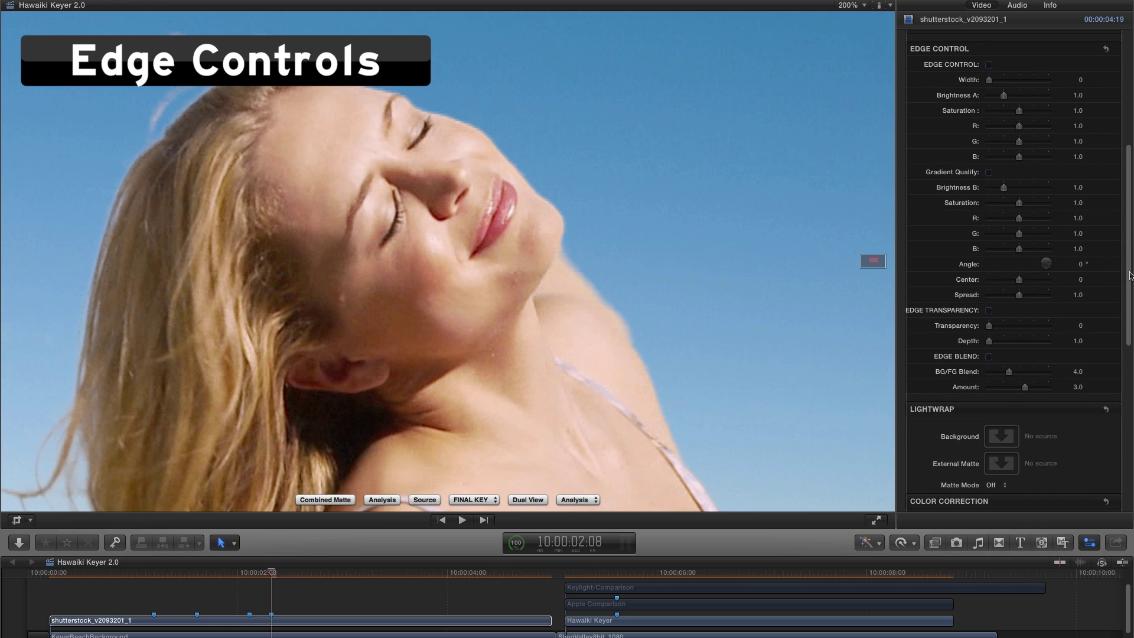
click(989, 65)
drag(989, 81, 1019, 85)
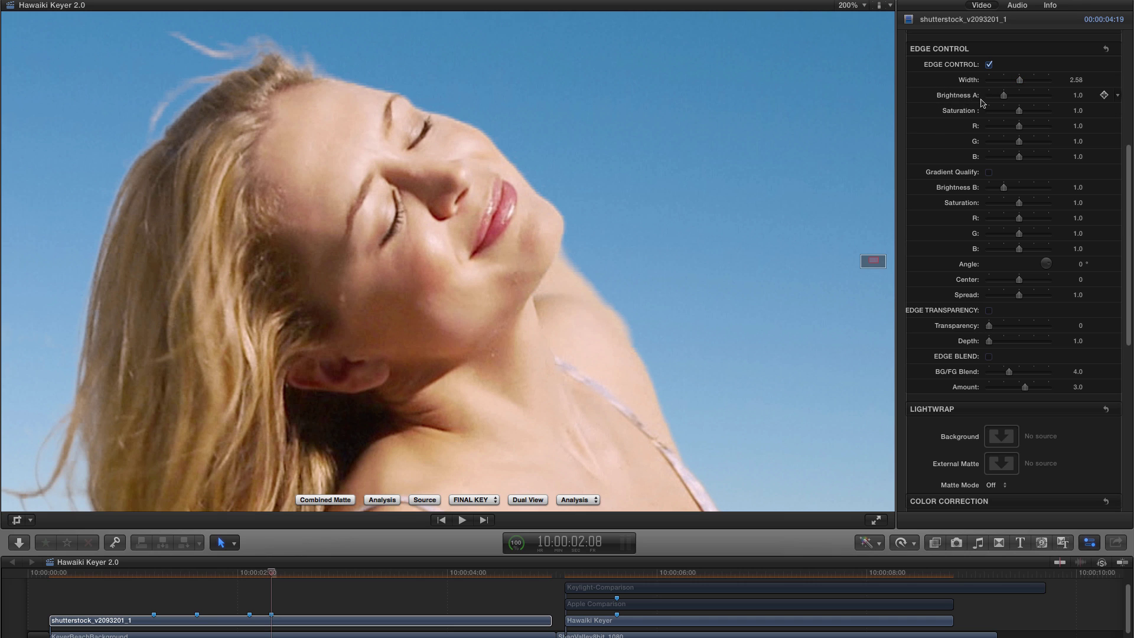
mouse_move(1004, 97)
mouse_down()
mouse_move(1024, 97)
mouse_move(994, 97)
mouse_move(1007, 98)
mouse_move(987, 113)
mouse_move(1054, 112)
mouse_move(985, 112)
mouse_move(1033, 112)
mouse_move(1016, 113)
mouse_up()
click(1076, 111)
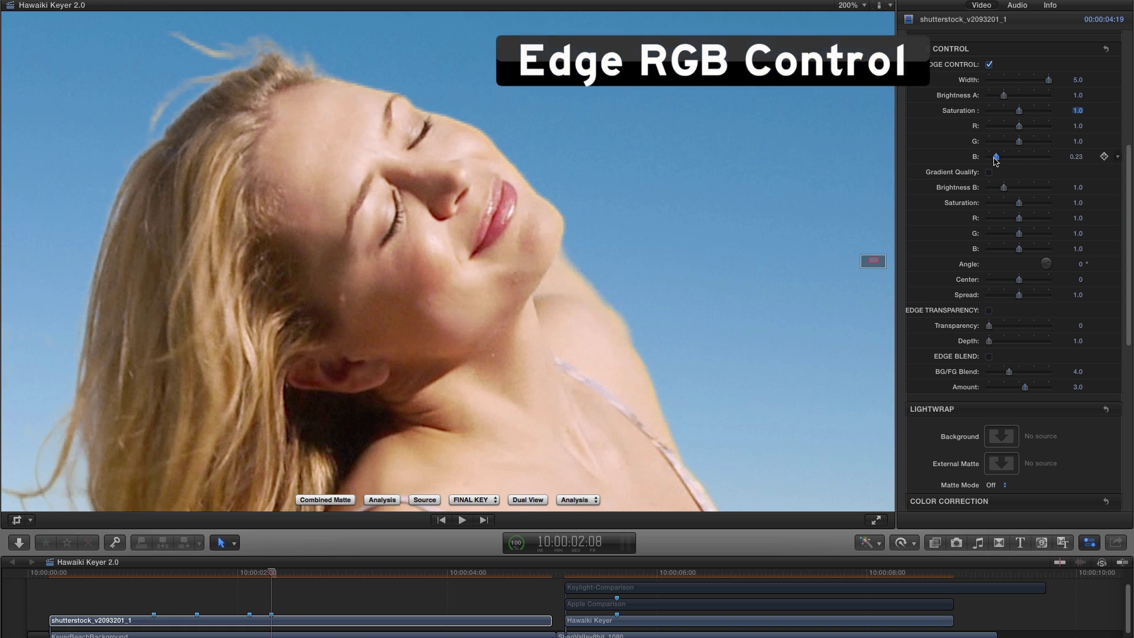
mouse_move(1018, 165)
mouse_down()
mouse_move(1037, 166)
mouse_move(1017, 170)
mouse_up()
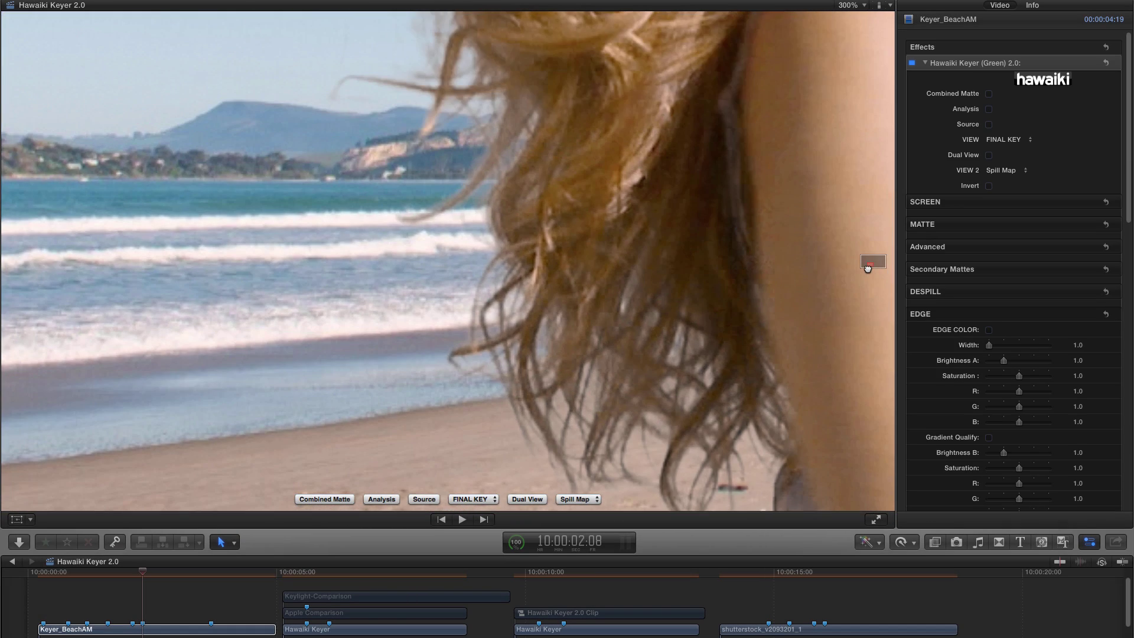
Enable Edge Transparency and raise its Depth to 10.0.
drag(1126, 213, 1130, 311)
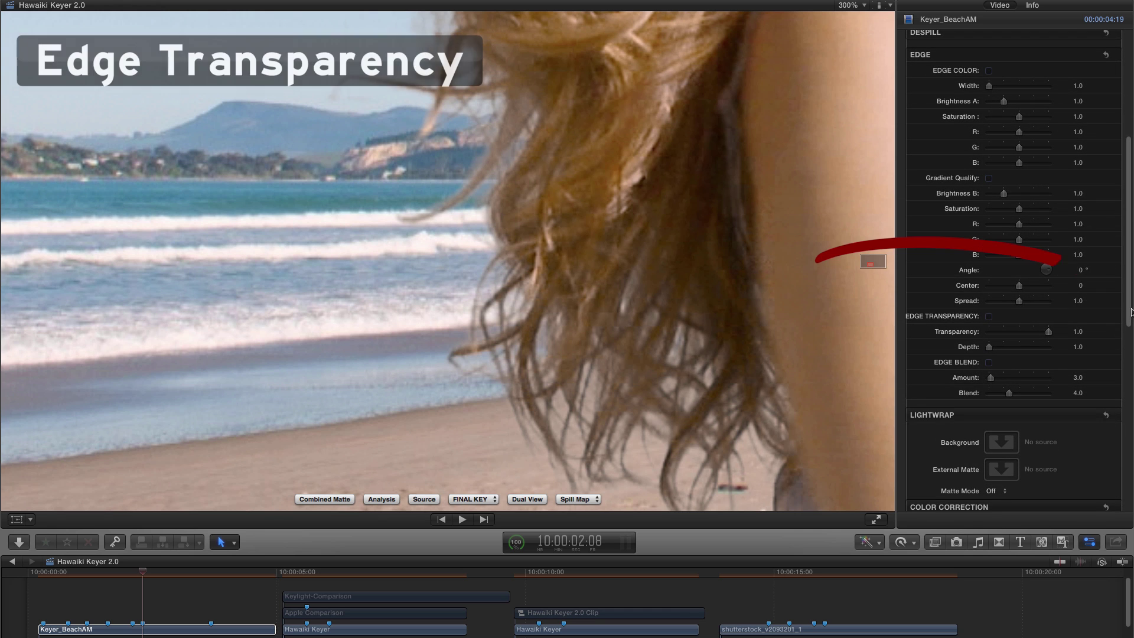
click(989, 317)
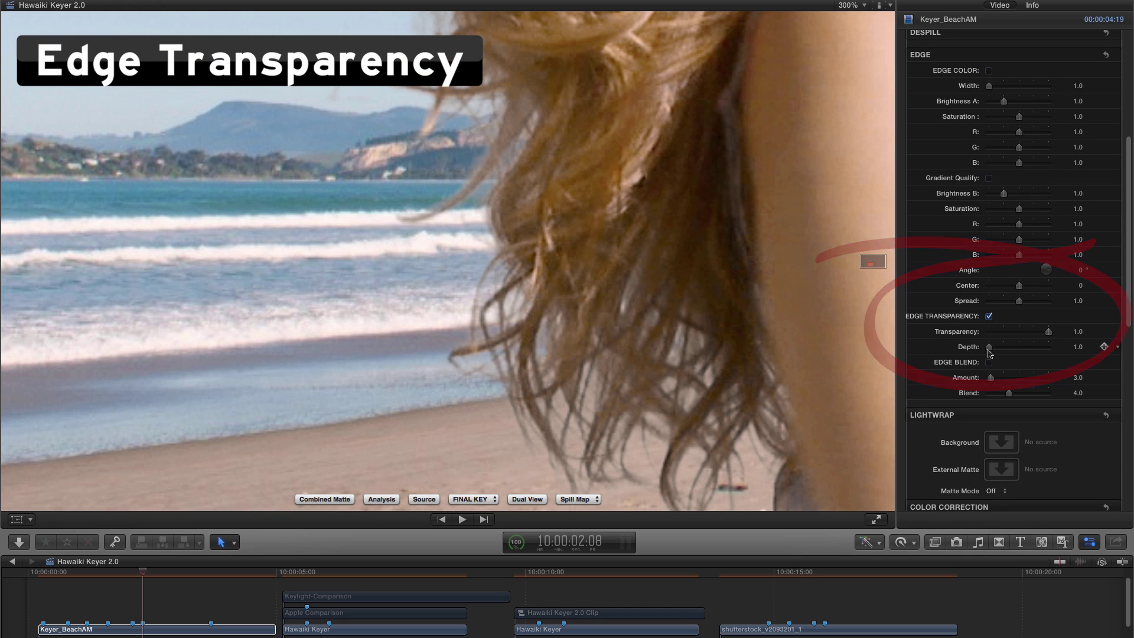
drag(991, 351, 1126, 379)
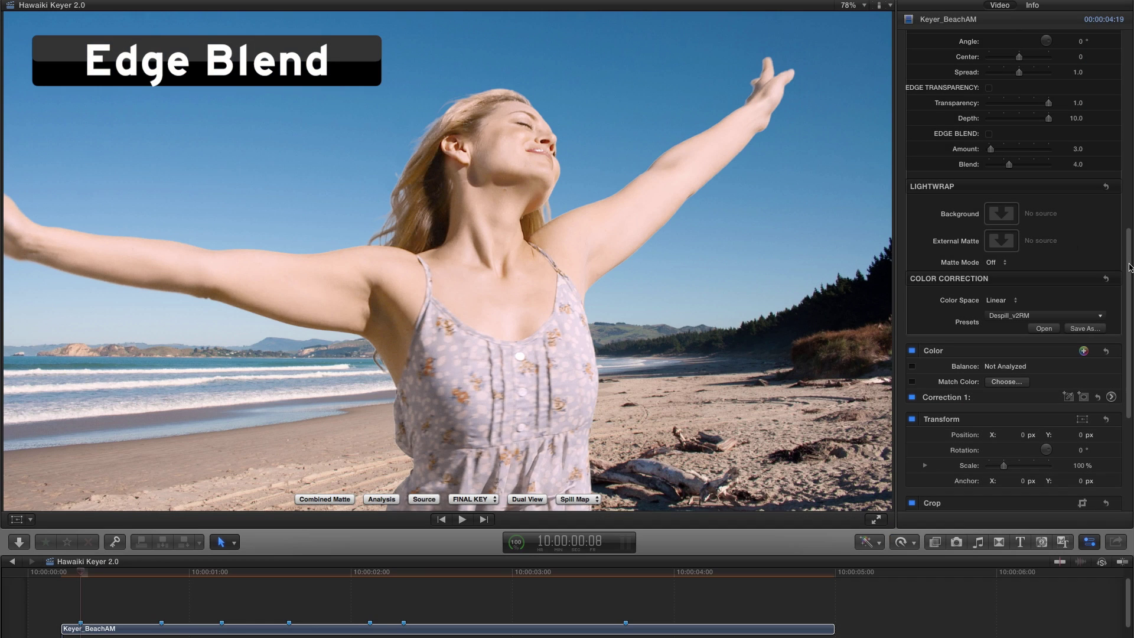
Assign the KeyerBeachBackground timeline clip to the keyer's Lightwrap Background well.
drag(1128, 267, 1129, 221)
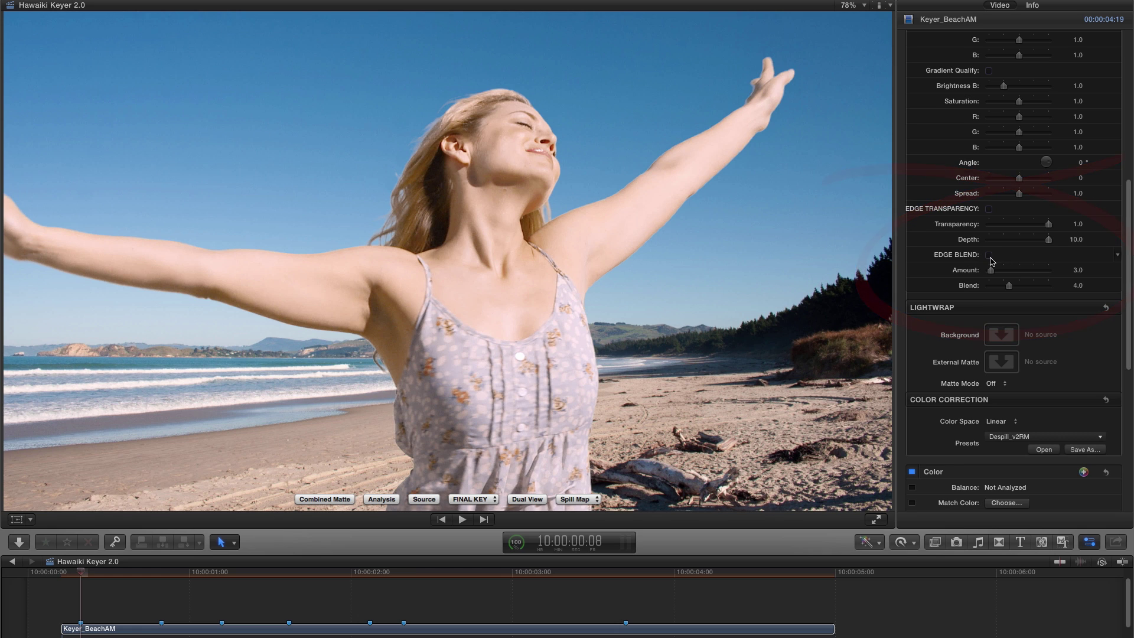
click(999, 336)
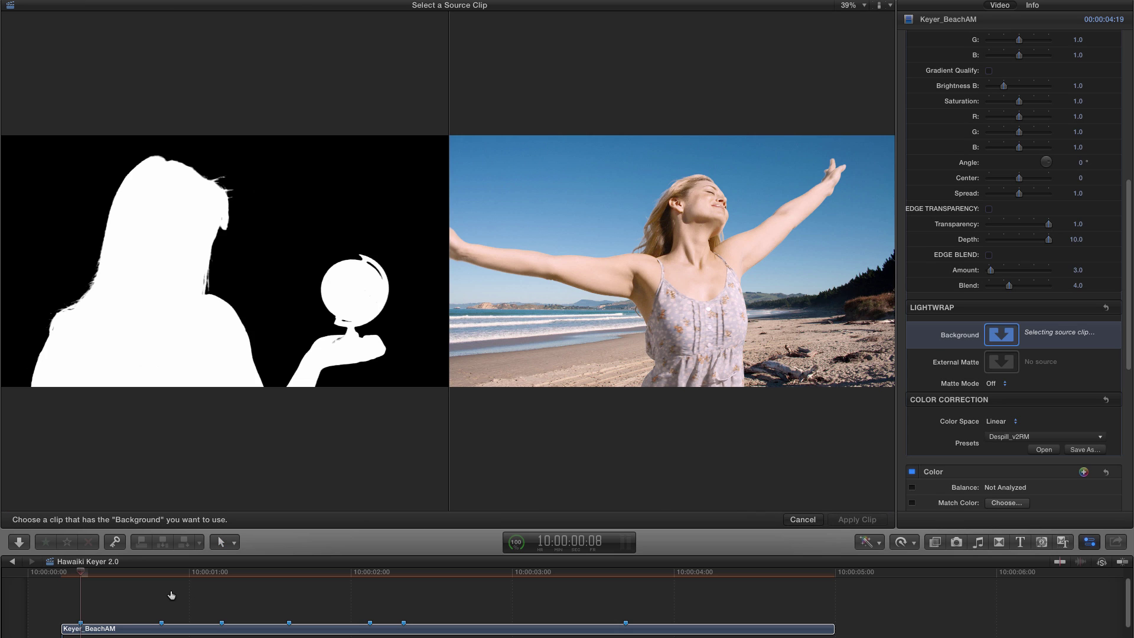
click(142, 618)
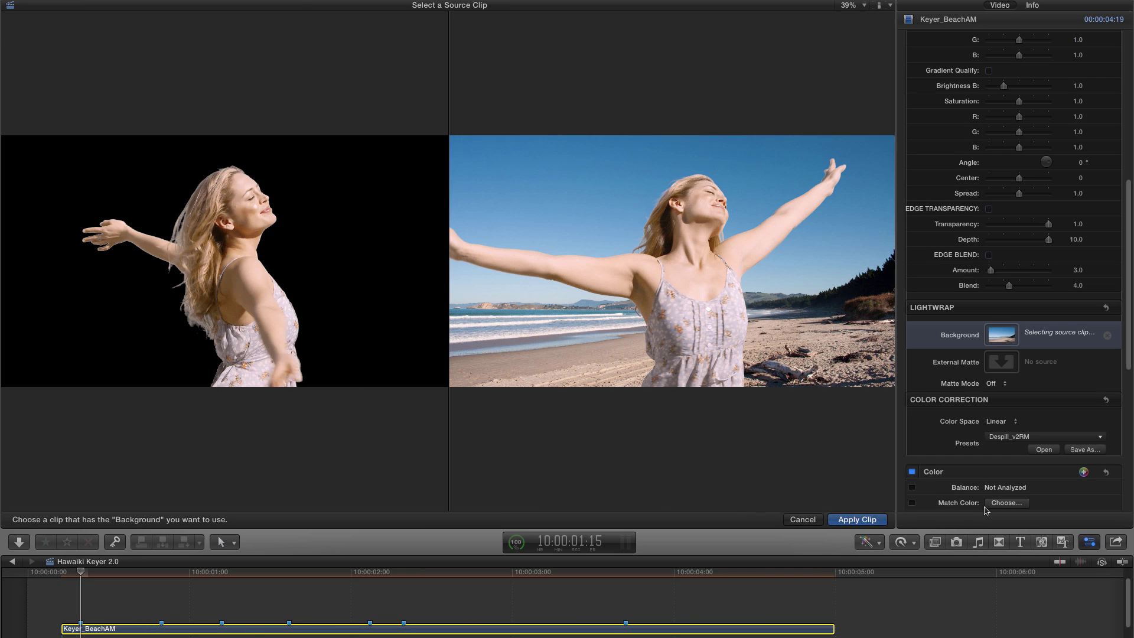
click(869, 520)
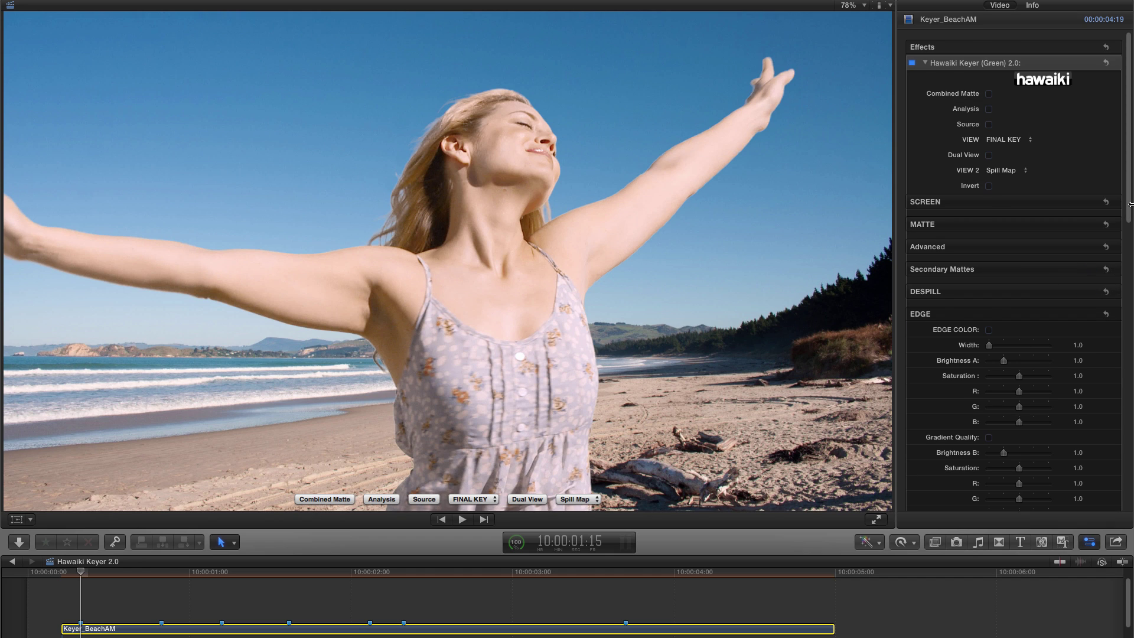
drag(1128, 207, 1129, 354)
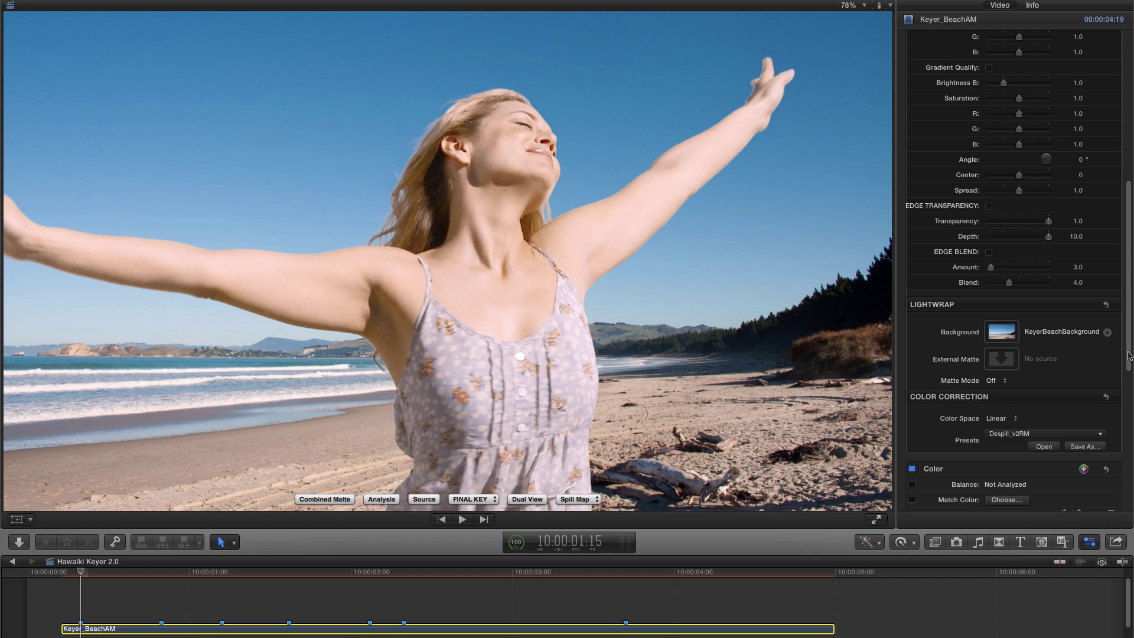
Zoom the viewer to 300% and turn on Edge Blend.
click(851, 5)
click(857, 100)
drag(1129, 330, 1129, 349)
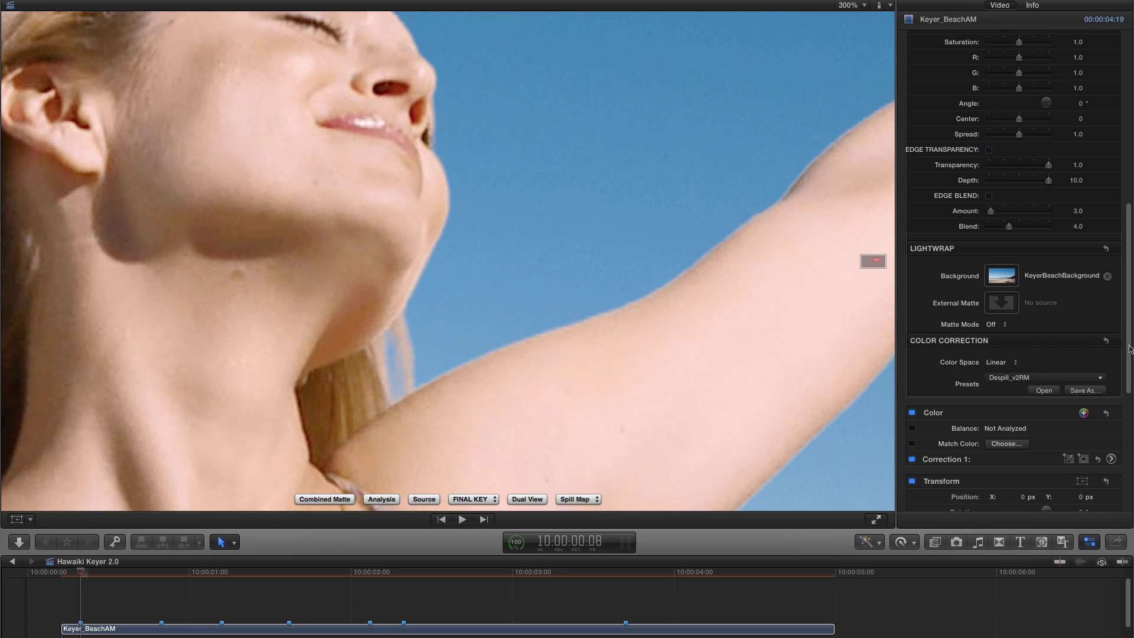
click(988, 195)
Compare Edge Blend Amount at 0 and 100, settling on 63.
drag(991, 213, 850, 134)
drag(989, 210, 1096, 218)
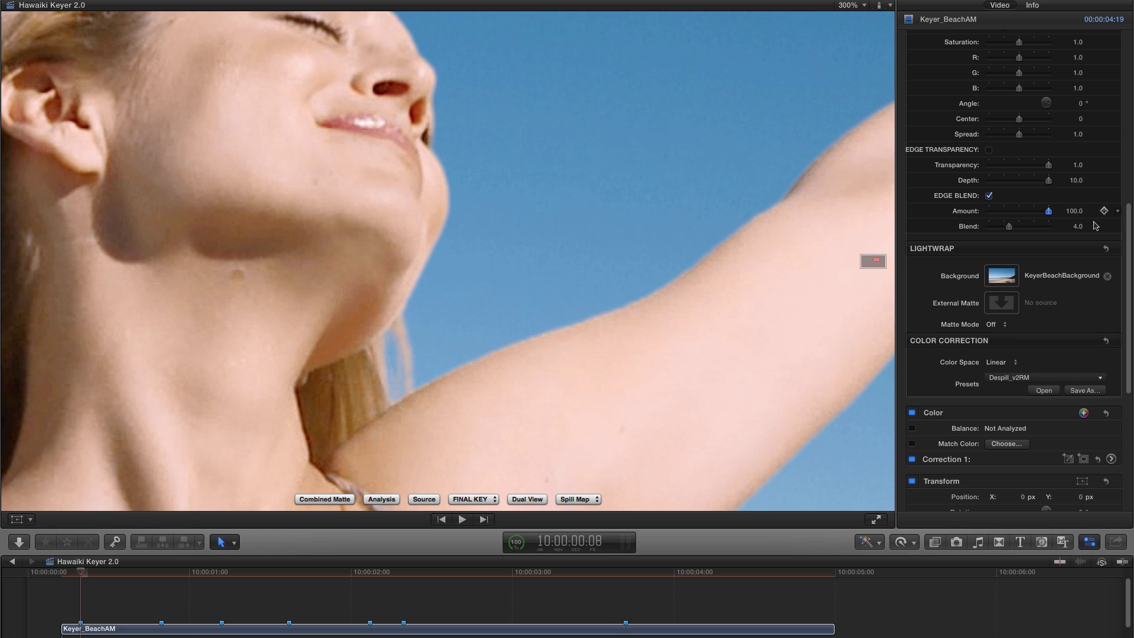
drag(1045, 213, 932, 210)
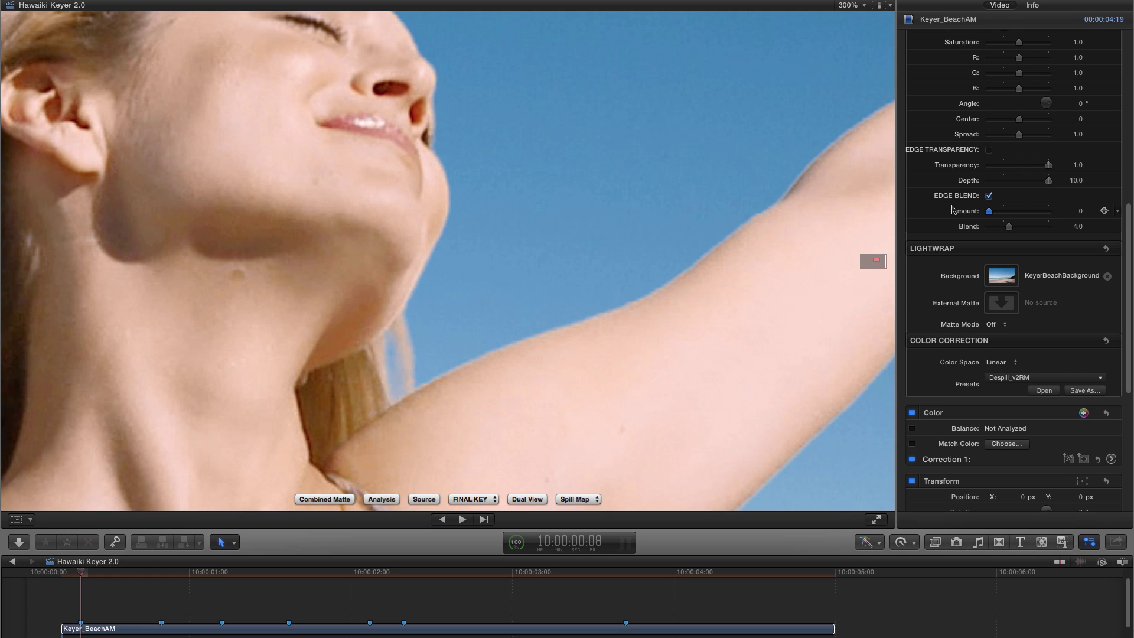
drag(988, 212, 1026, 217)
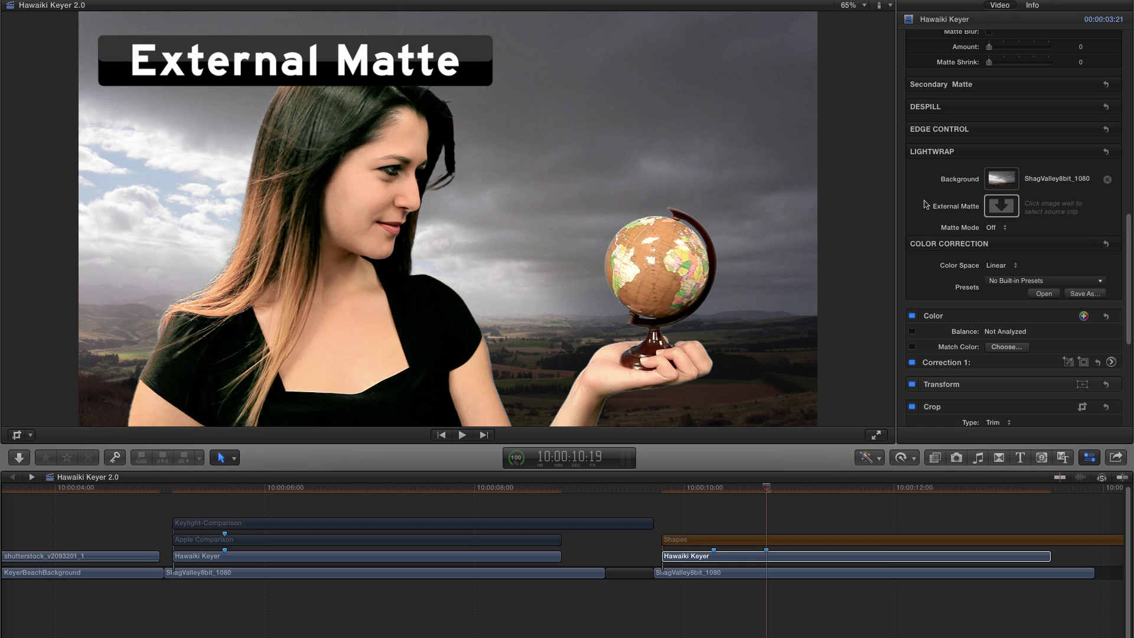
Disable the Shapes clip with V so the white square disappears.
click(1008, 207)
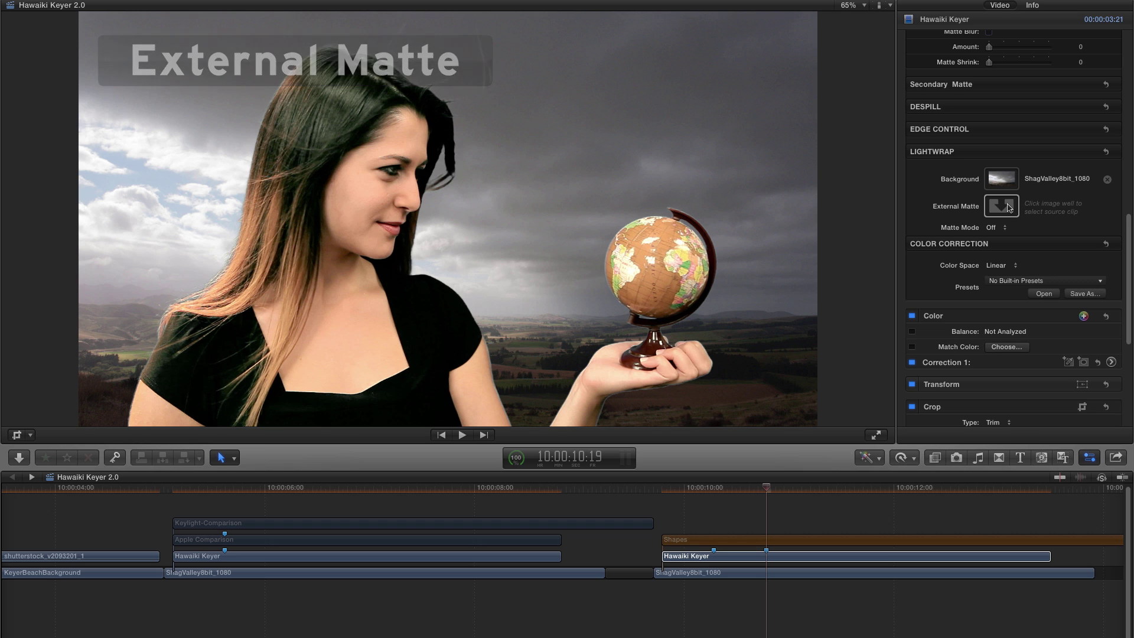
click(775, 542)
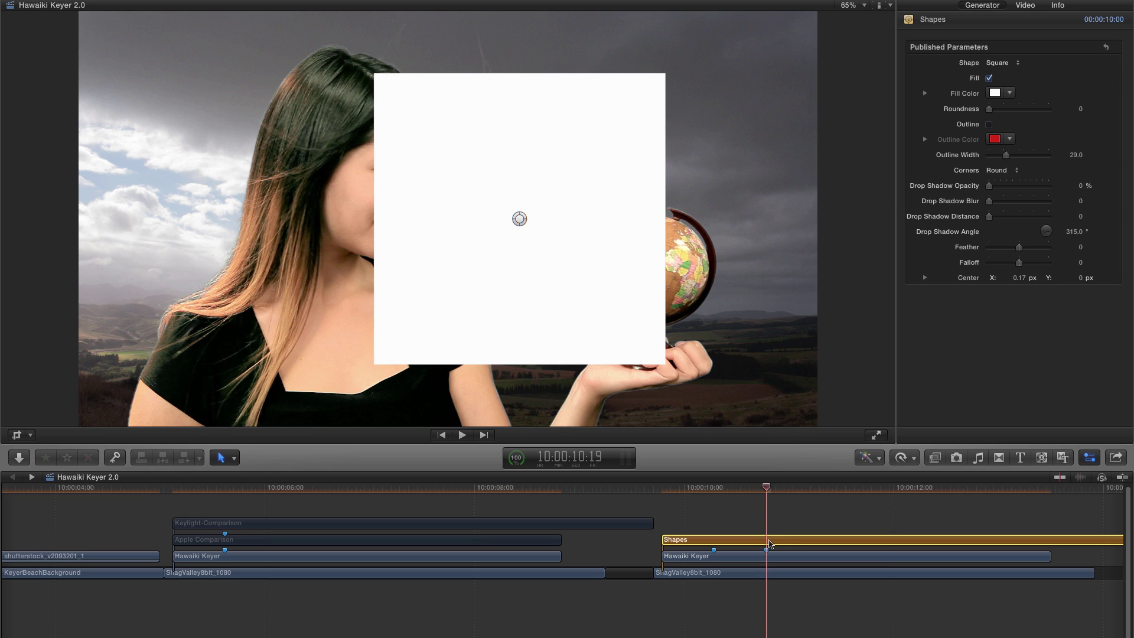
key(v)
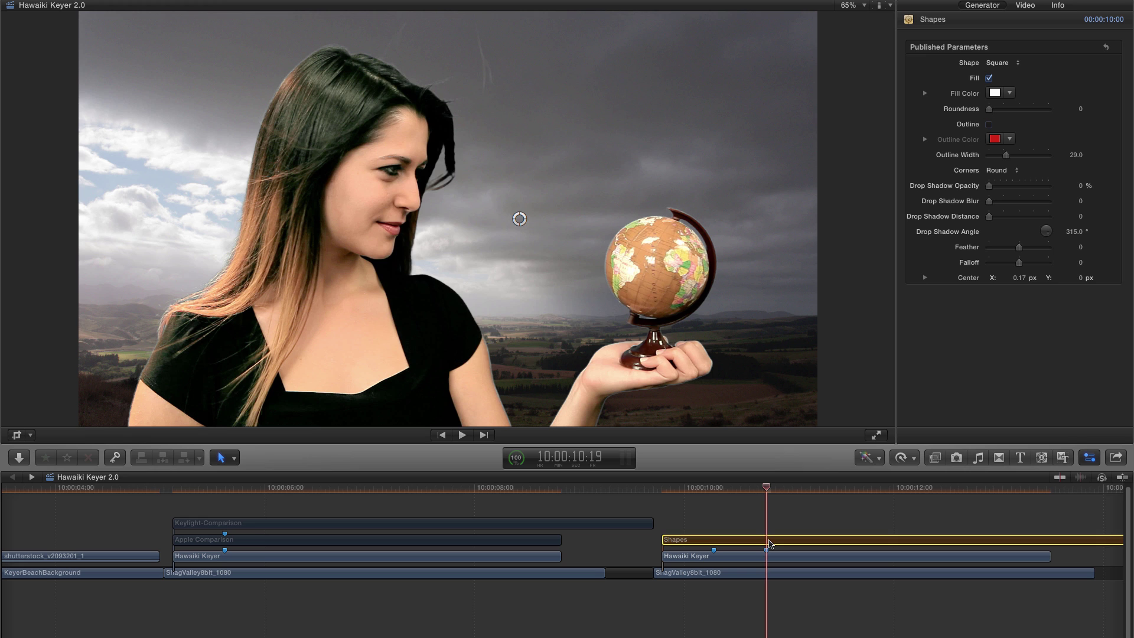
Set the Shapes clip as the Hawaiki Keyer clip's External Matte.
click(767, 556)
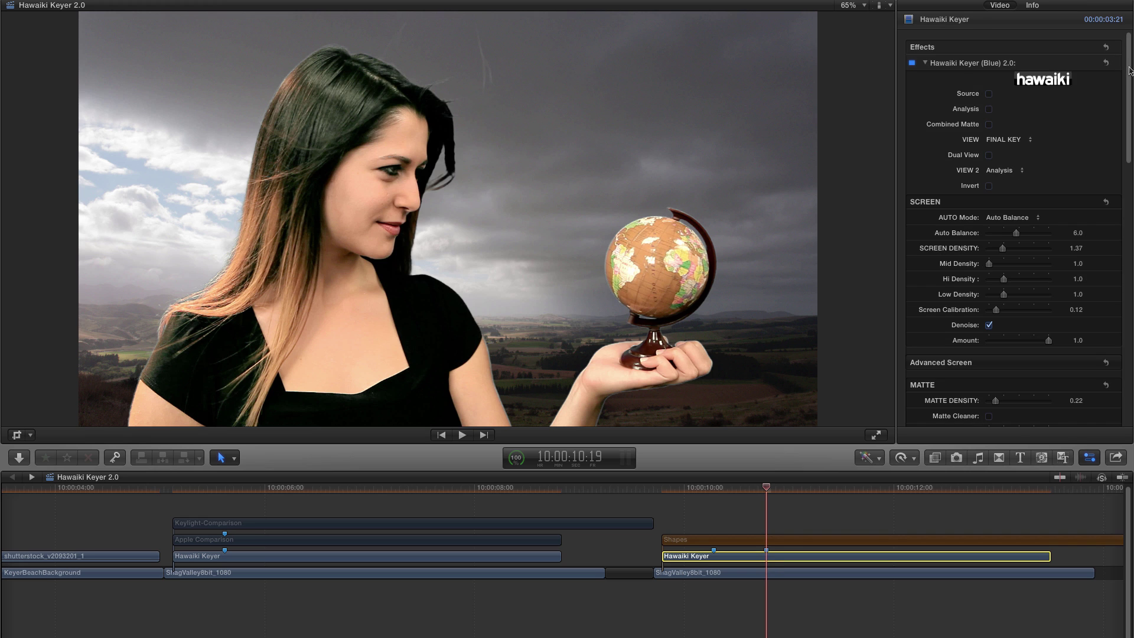
scroll(1129, 71, down, 15)
click(1000, 207)
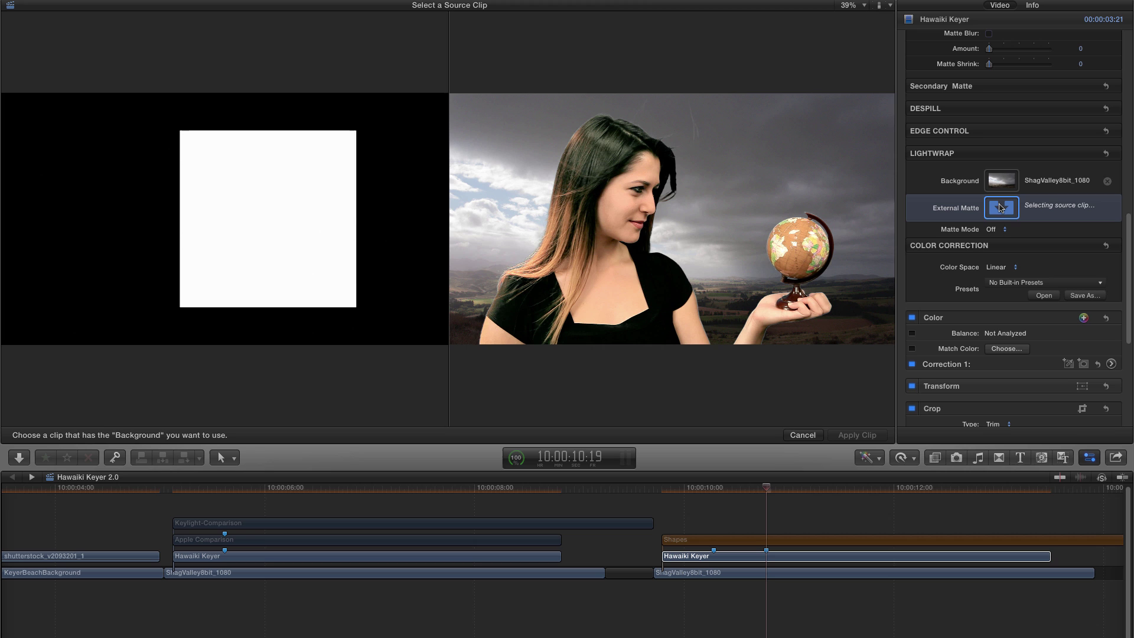
click(769, 540)
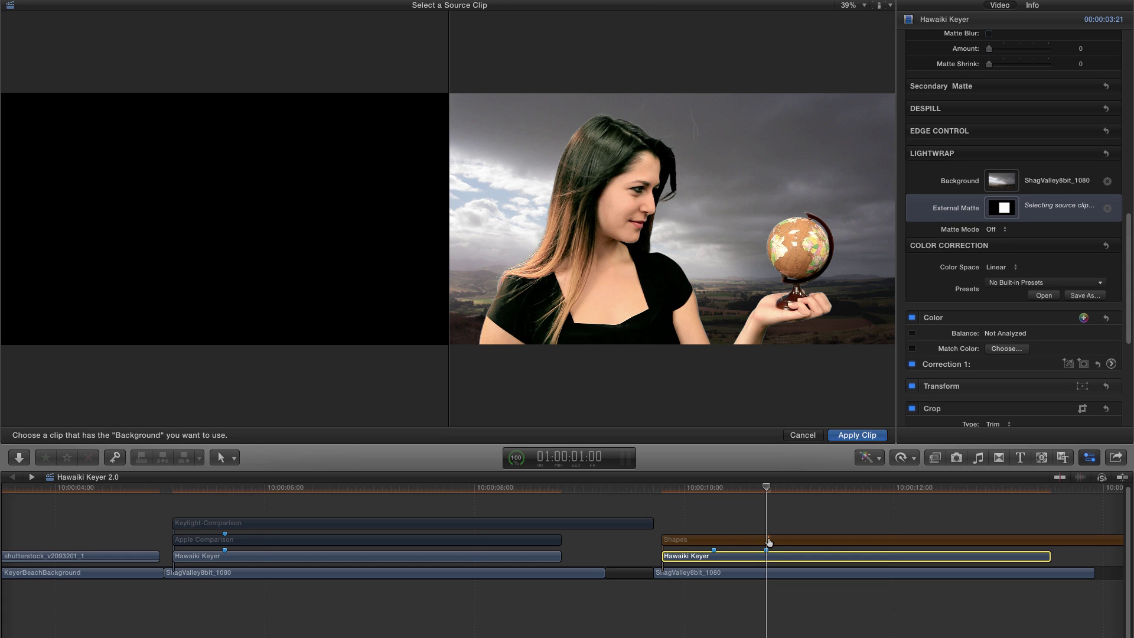
key(Return)
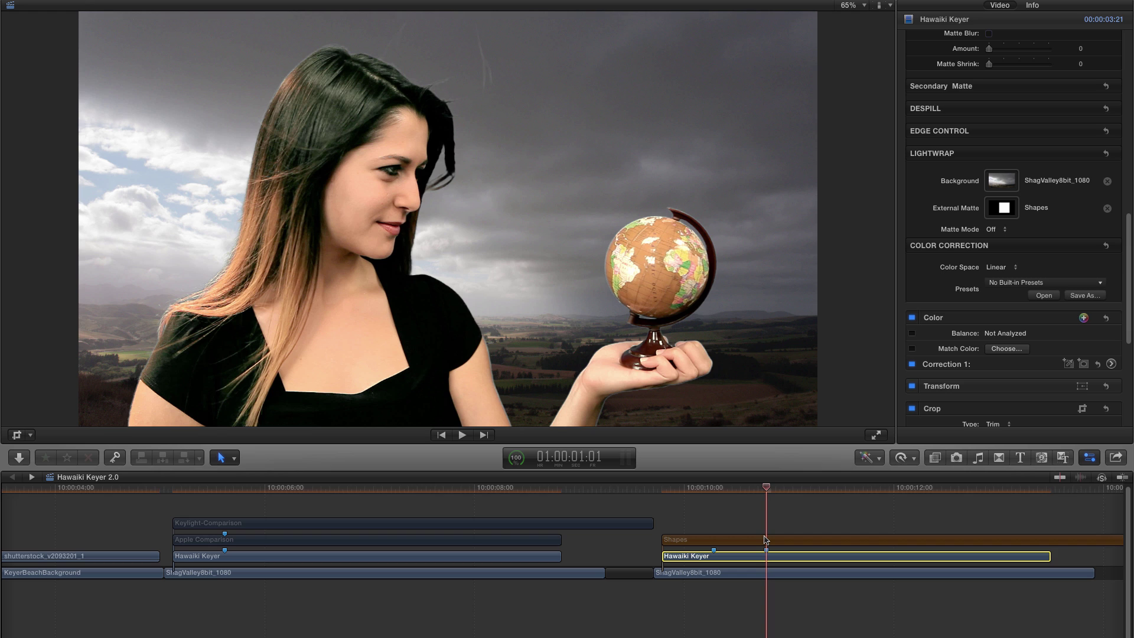
Try the Add, Subtract and Replace matte modes in turn.
click(994, 231)
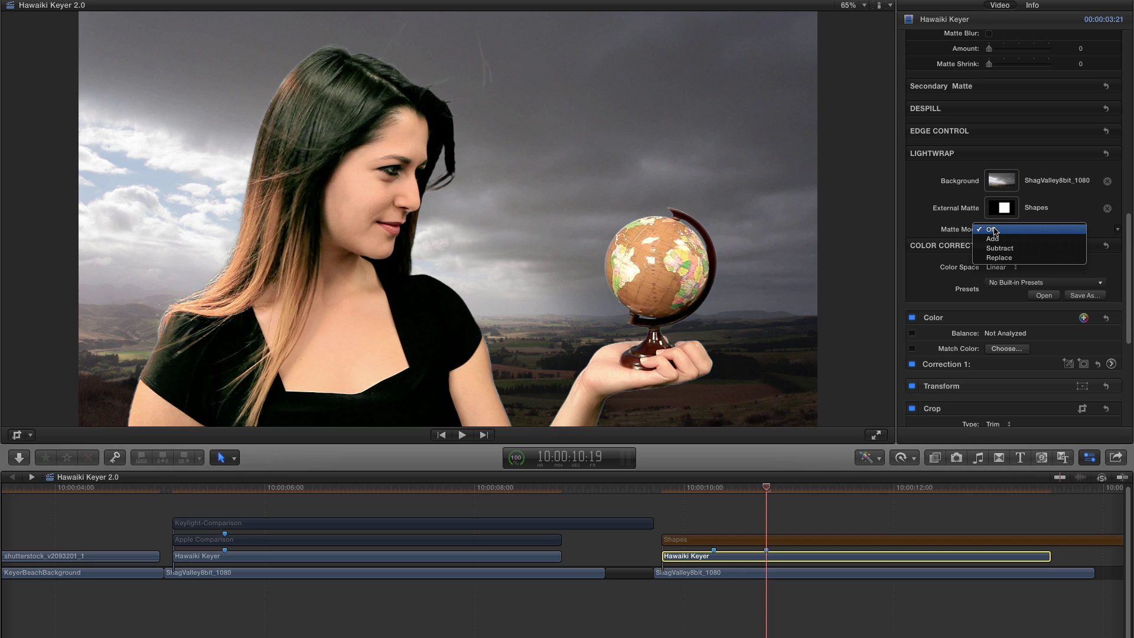
click(1045, 240)
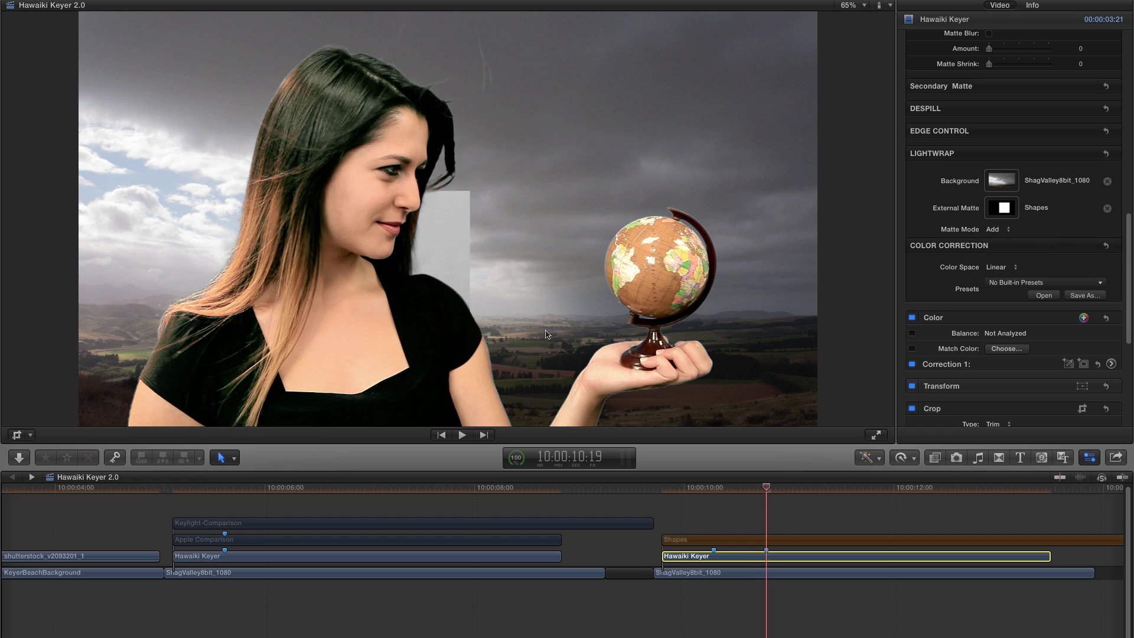
click(995, 229)
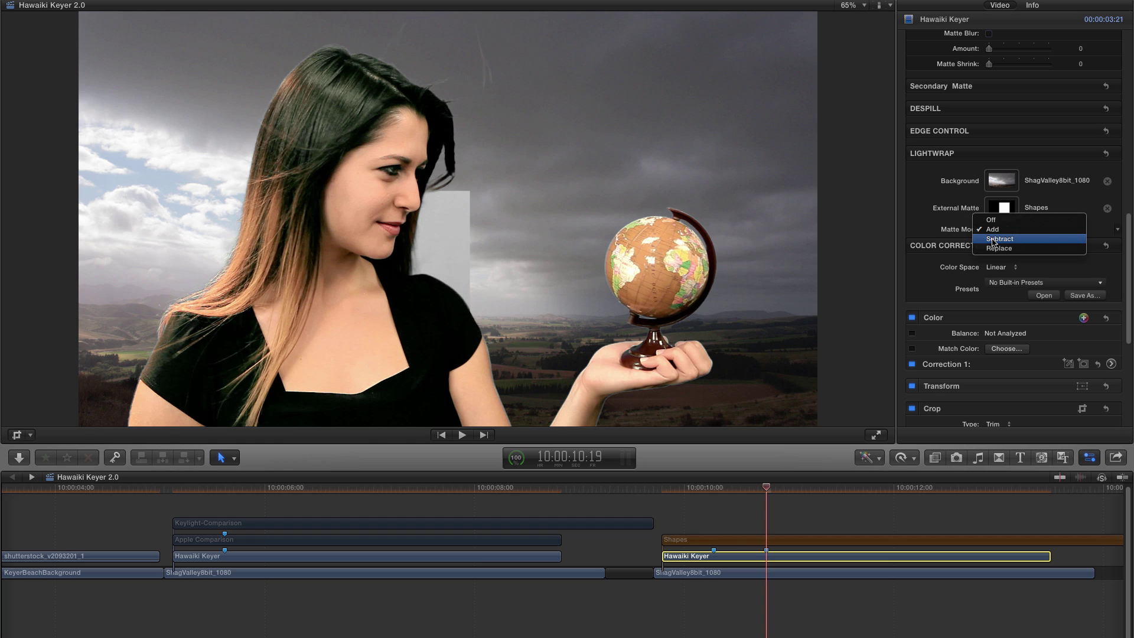
click(994, 239)
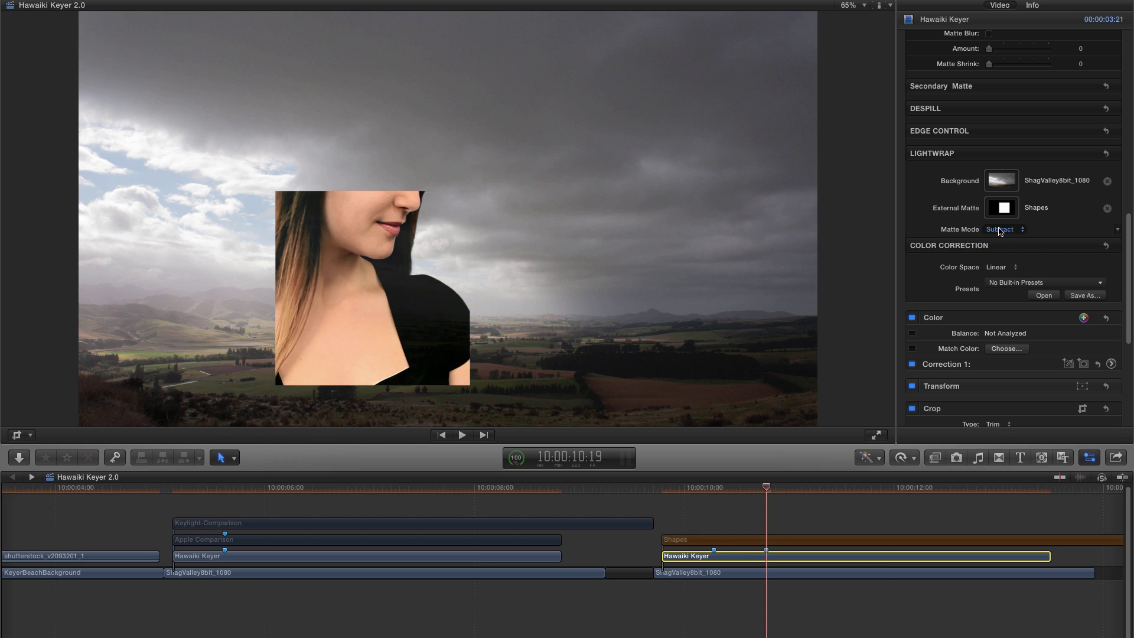
click(999, 229)
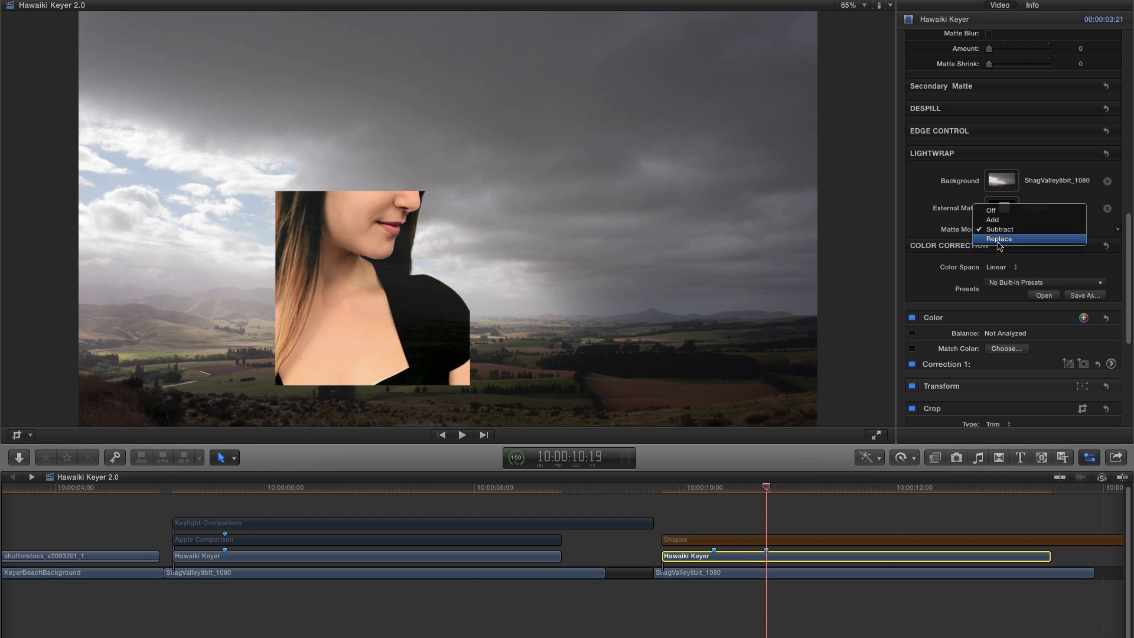
click(999, 239)
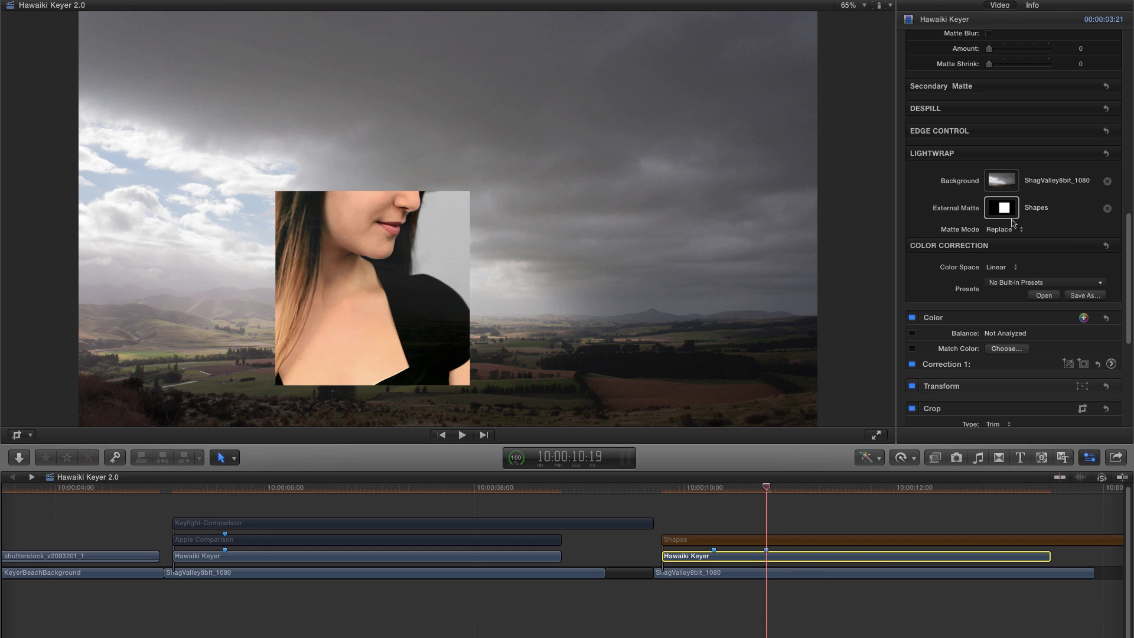
Cycle through Add and Subtract again, ending with Matte Mode on Replace.
click(997, 229)
click(994, 210)
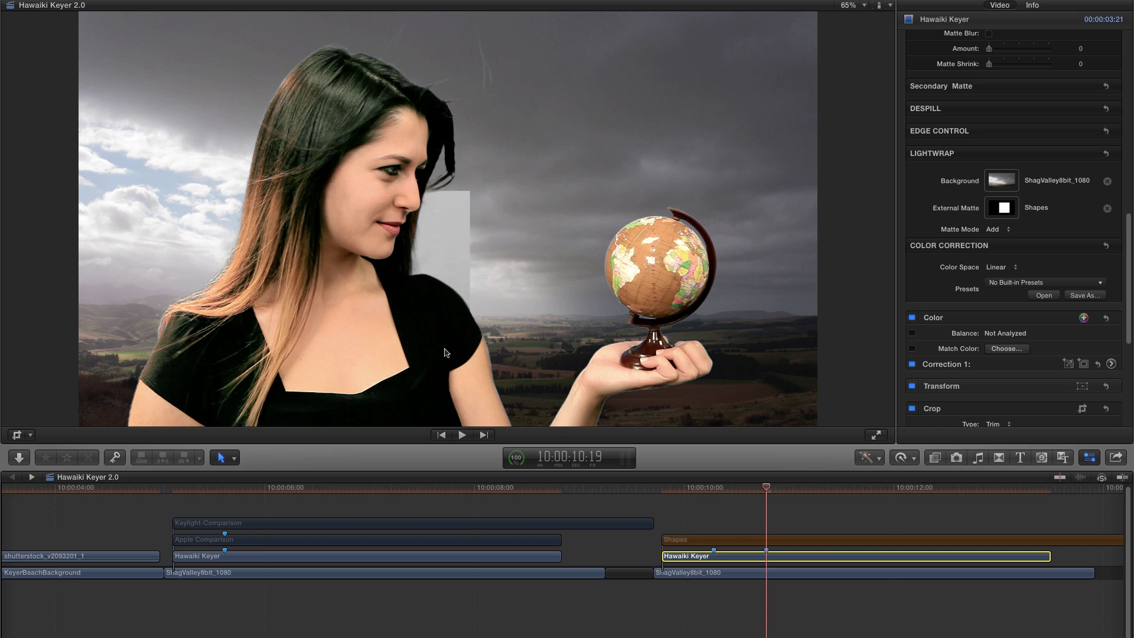
click(994, 229)
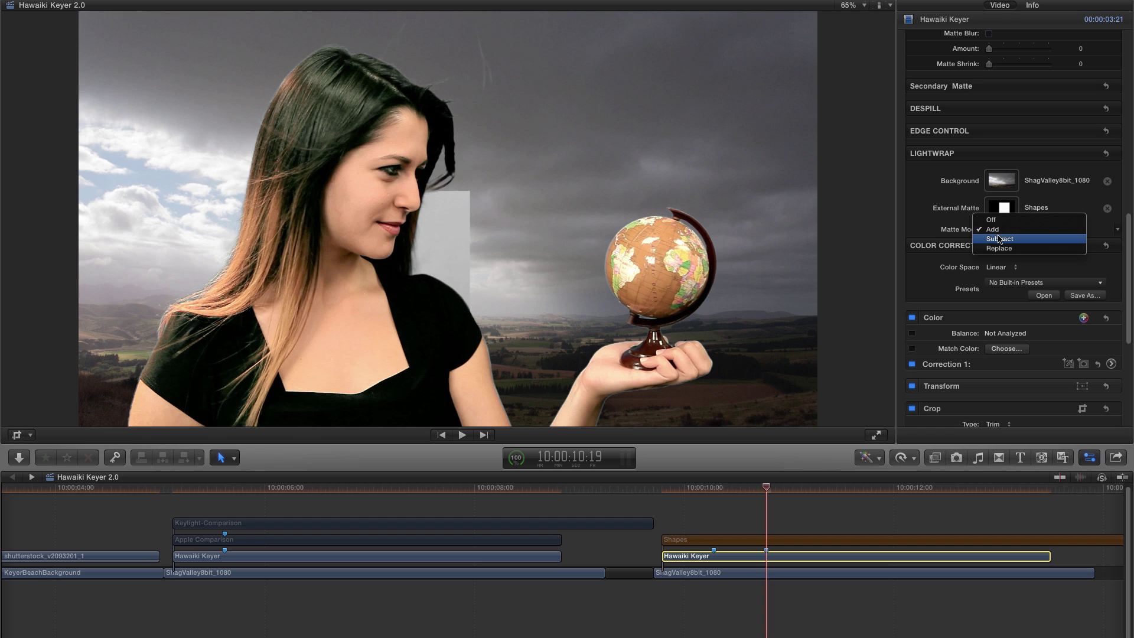
click(999, 239)
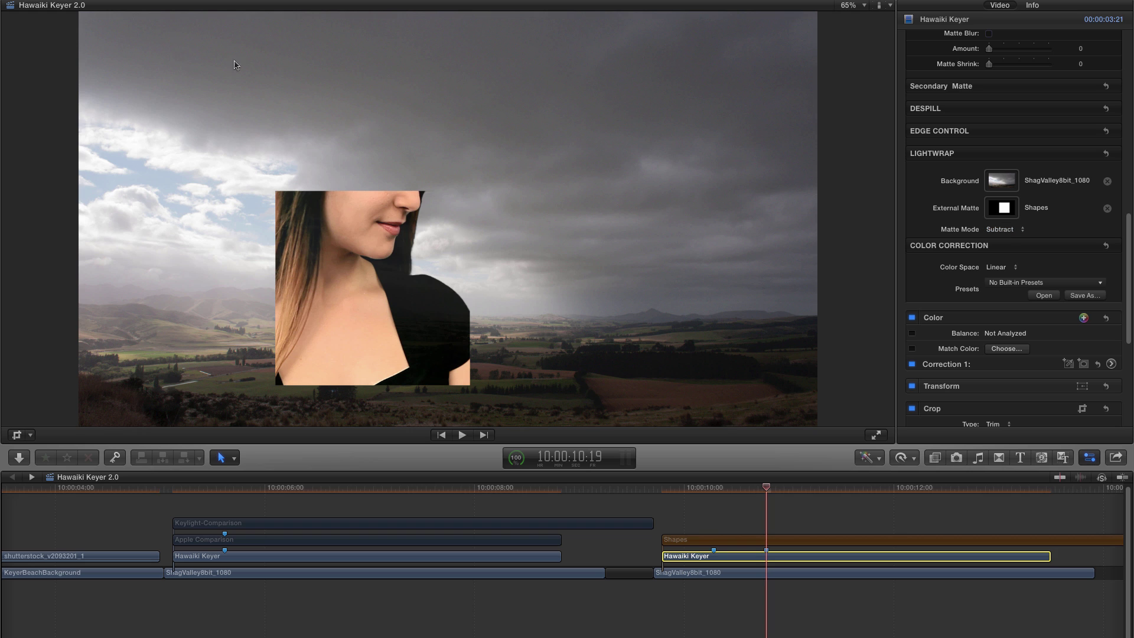
click(1002, 229)
click(998, 238)
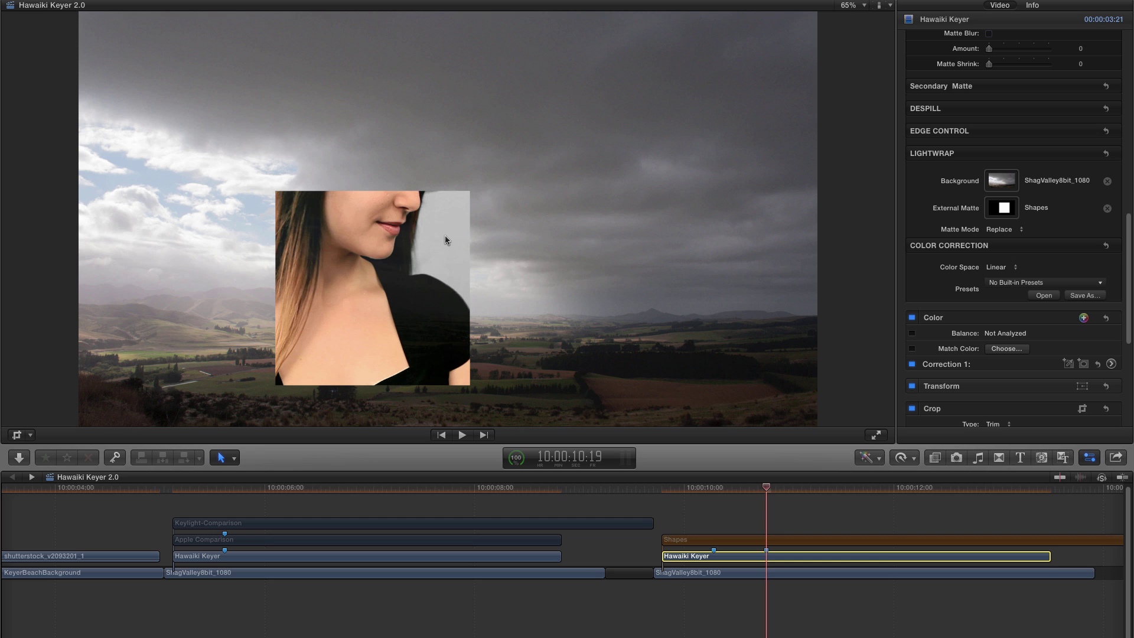
Re-enable the Shapes clip and turn it into a compound clip with Option-G.
click(765, 540)
key(v)
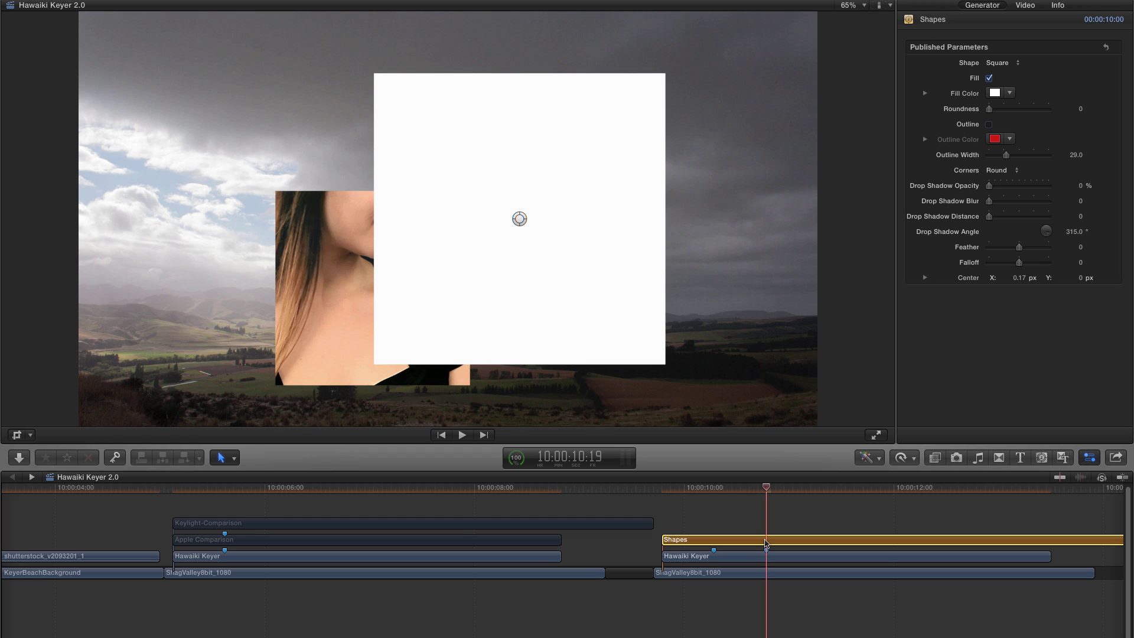
key(alt+g)
click(711, 46)
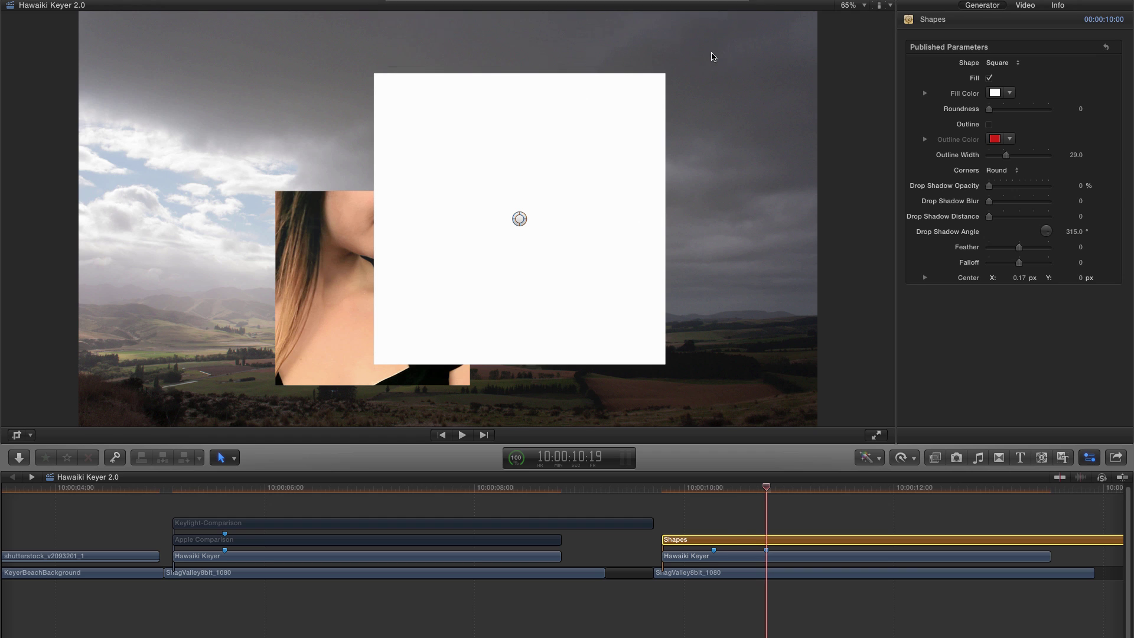
Set the Hawaiki Keyer 2.0 Clip 1 compound clip as the keyer's External Matte.
click(764, 558)
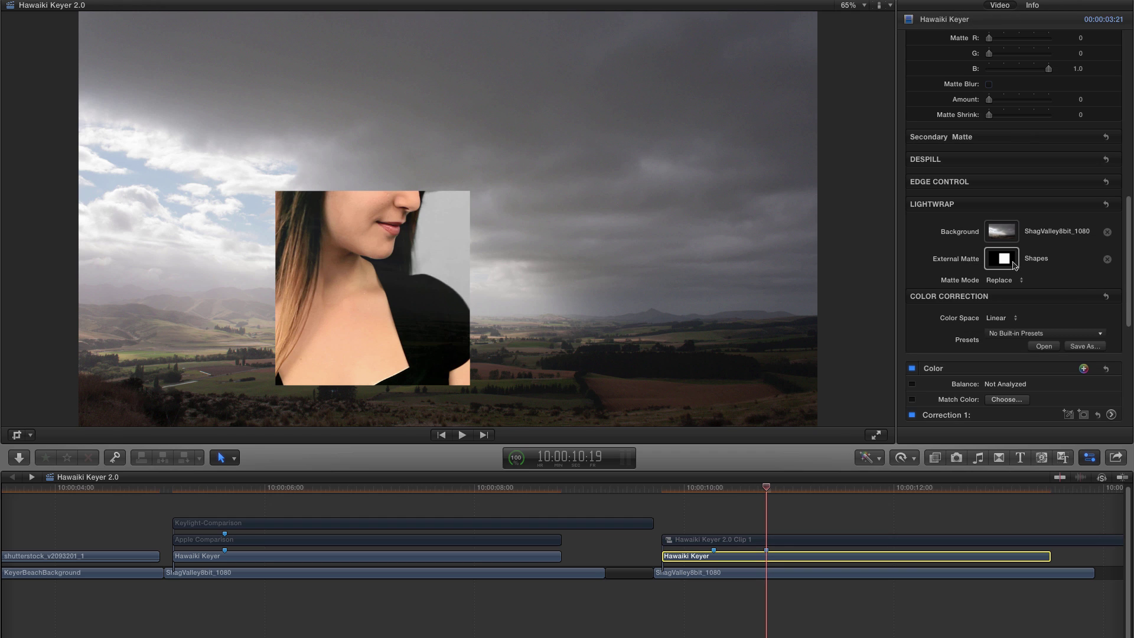
click(1002, 259)
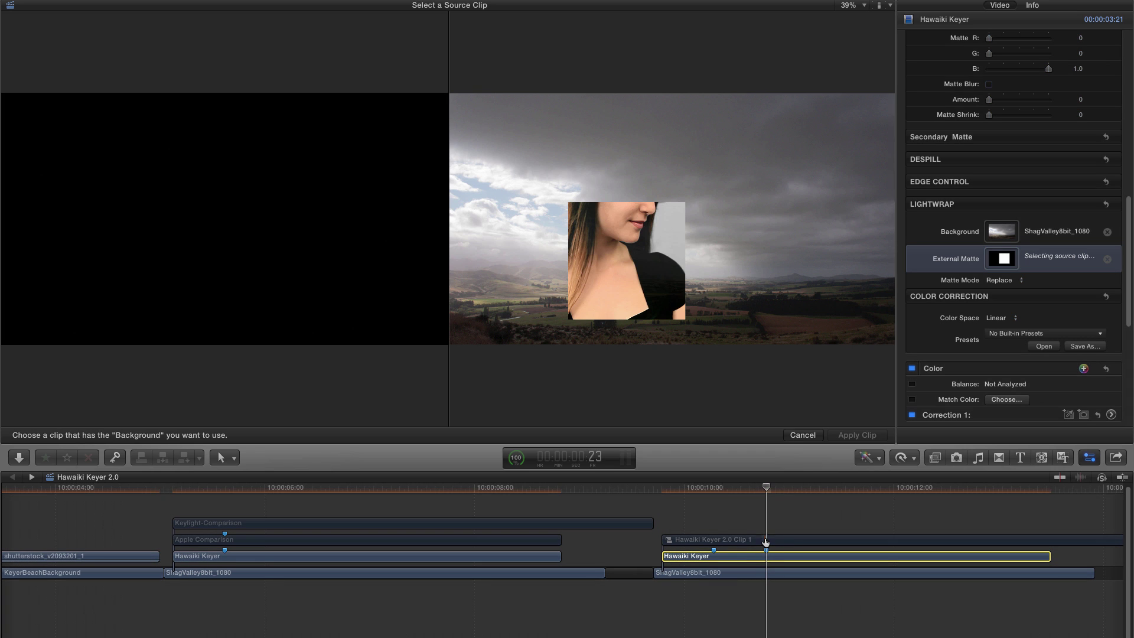
click(765, 542)
click(857, 434)
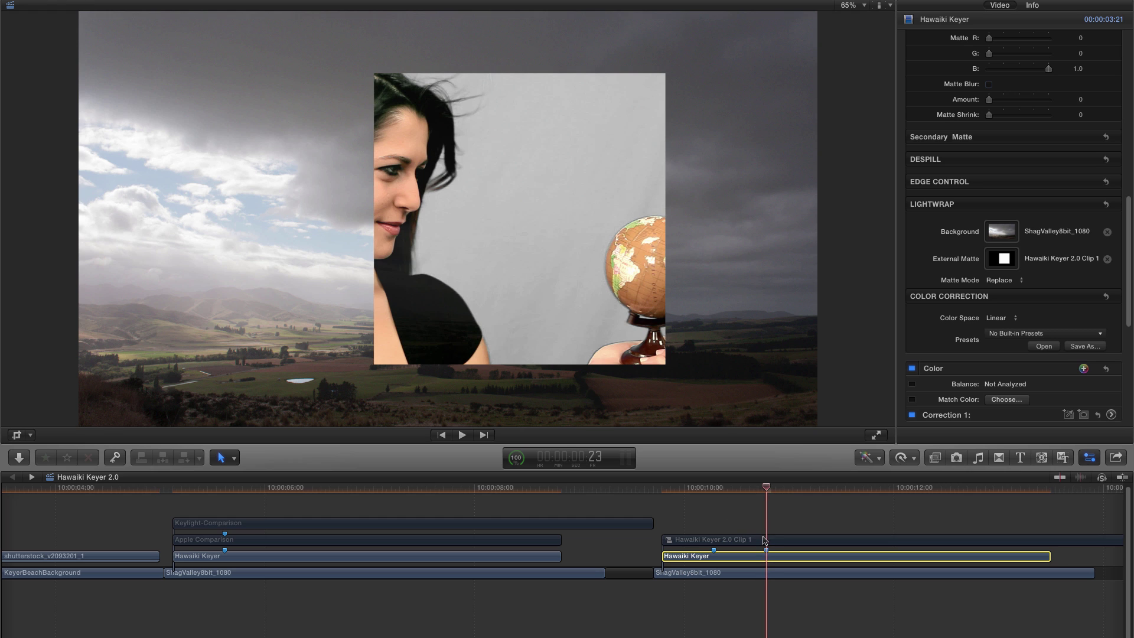
scroll(958, 230, up, 1)
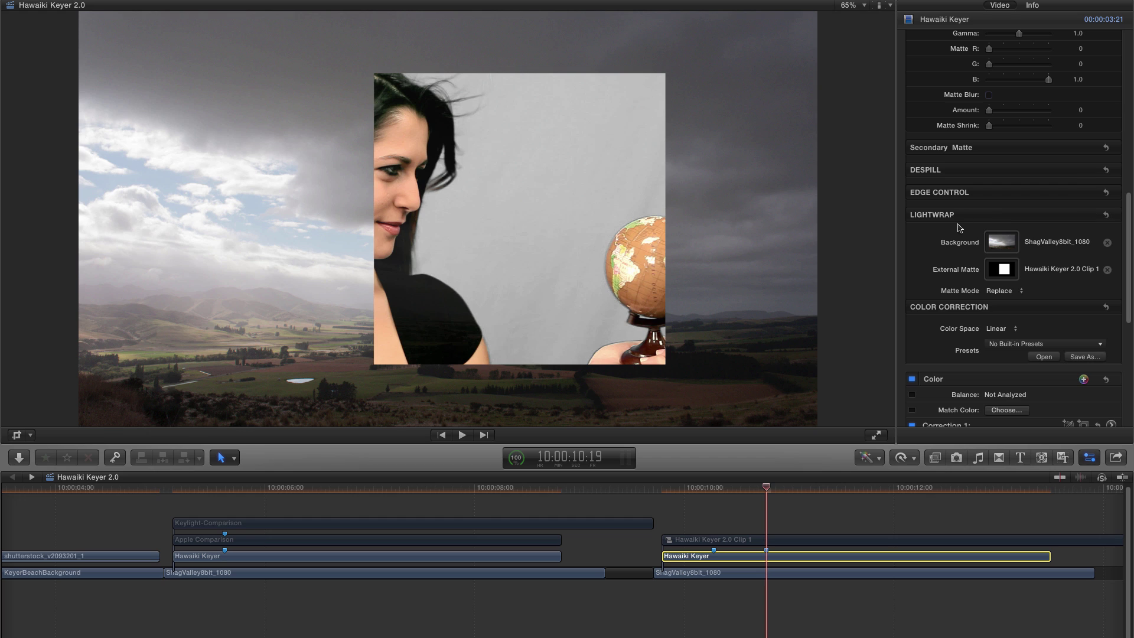